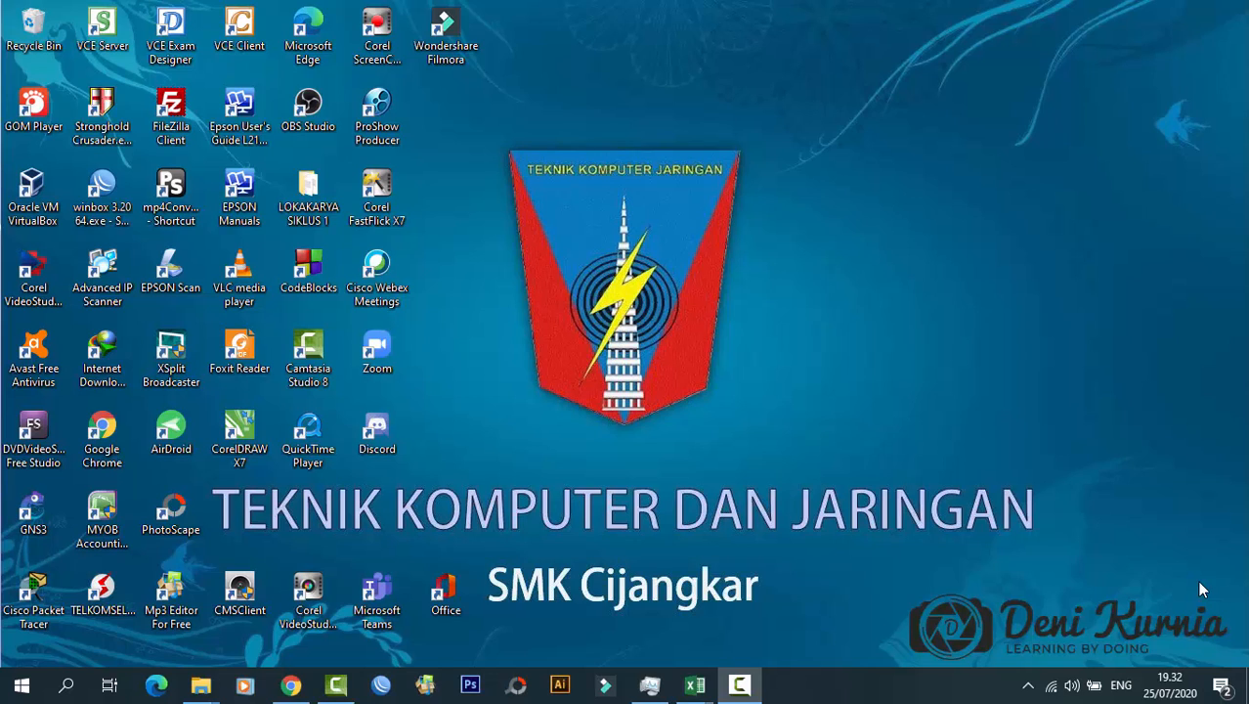
- Switch to Google Chrome and open Google Docs from the list of Google apps
click(292, 686)
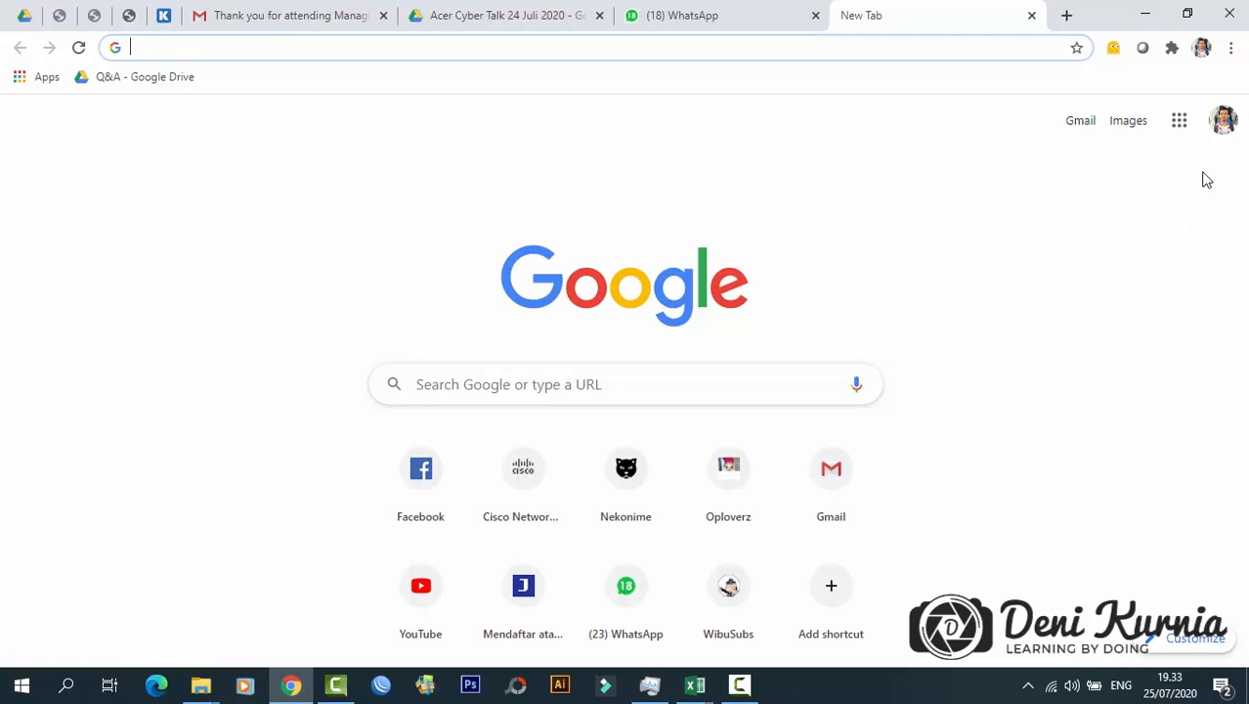
click(1180, 123)
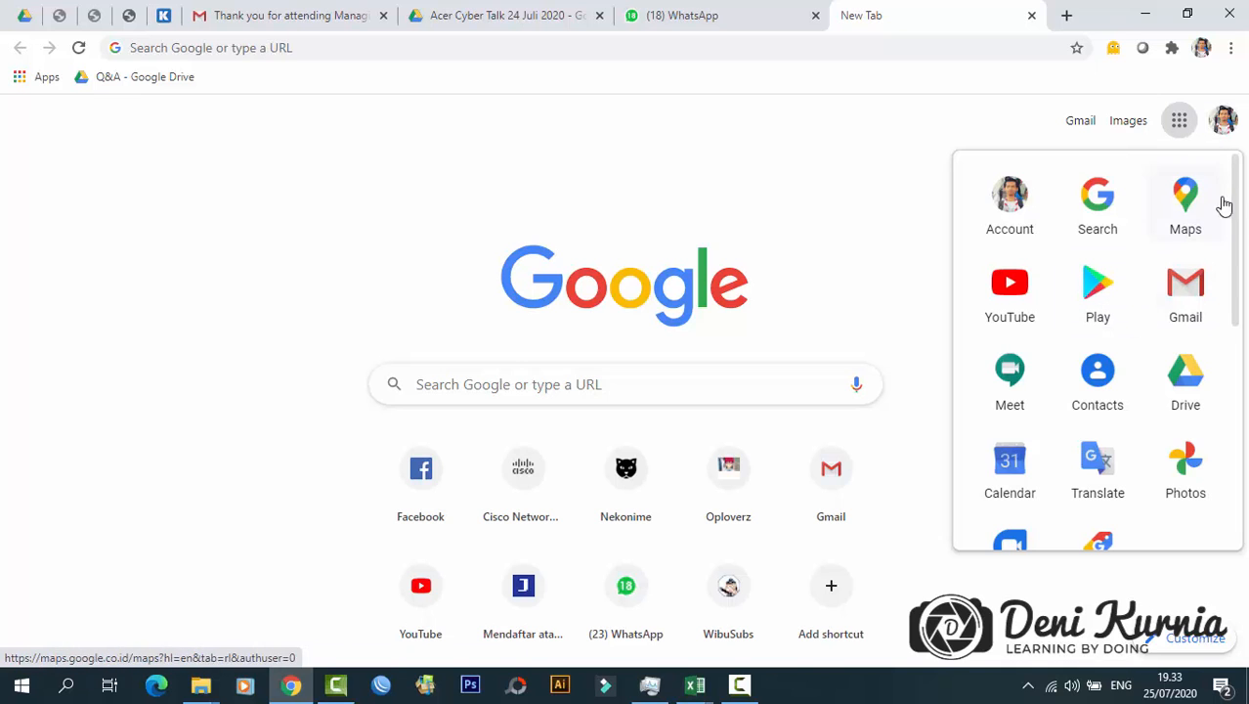
scroll(1147, 236, down, 5)
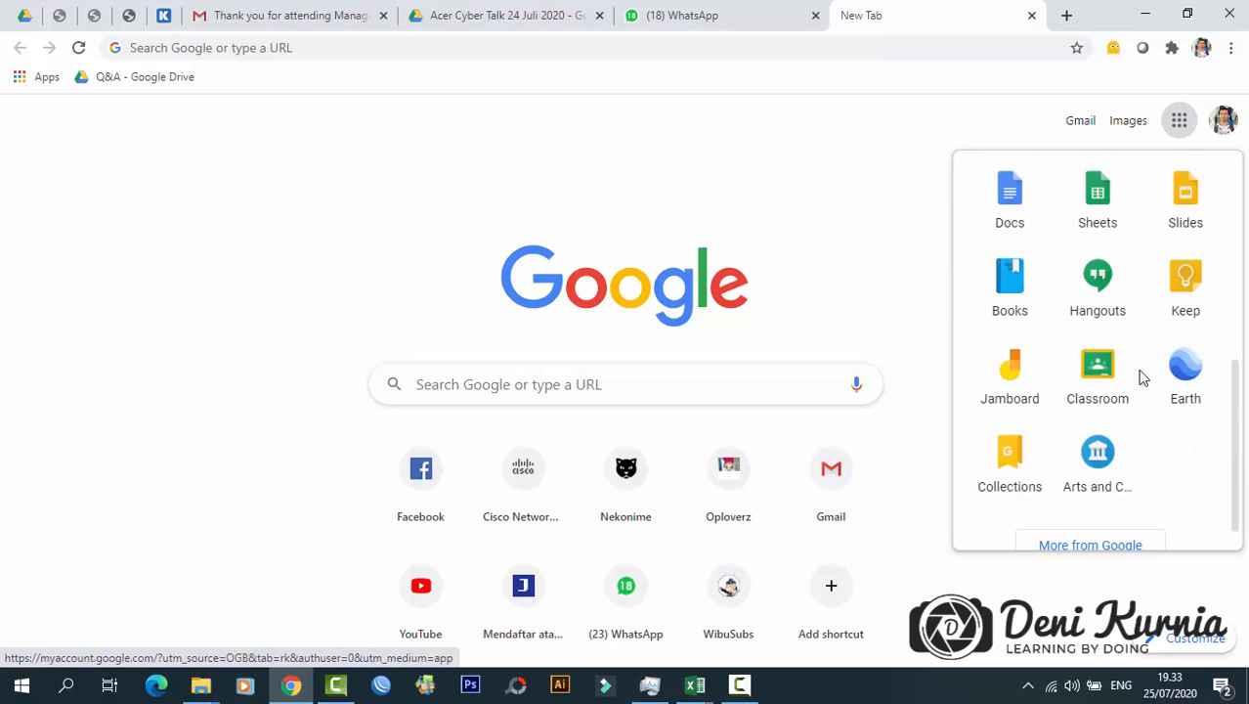
scroll(1144, 376, up, 1)
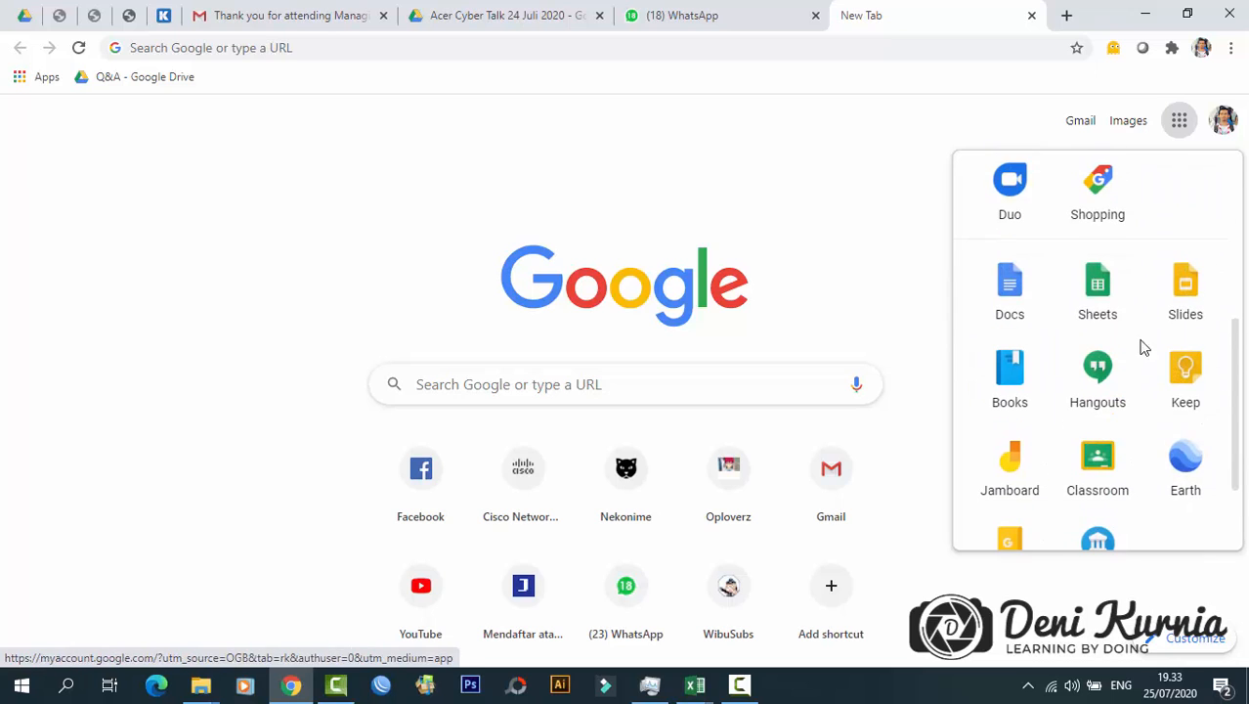
click(1011, 285)
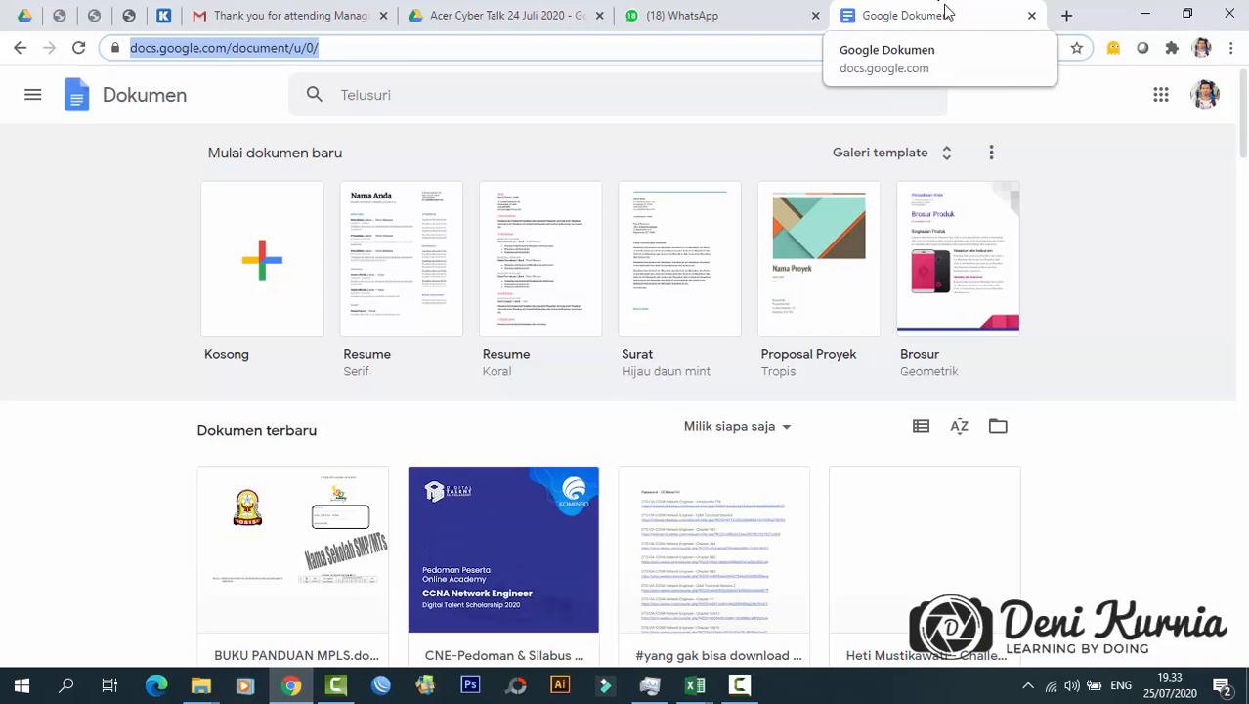
- Go from Google Docs to Google Forms (Formulir) and create a new blank form
click(32, 95)
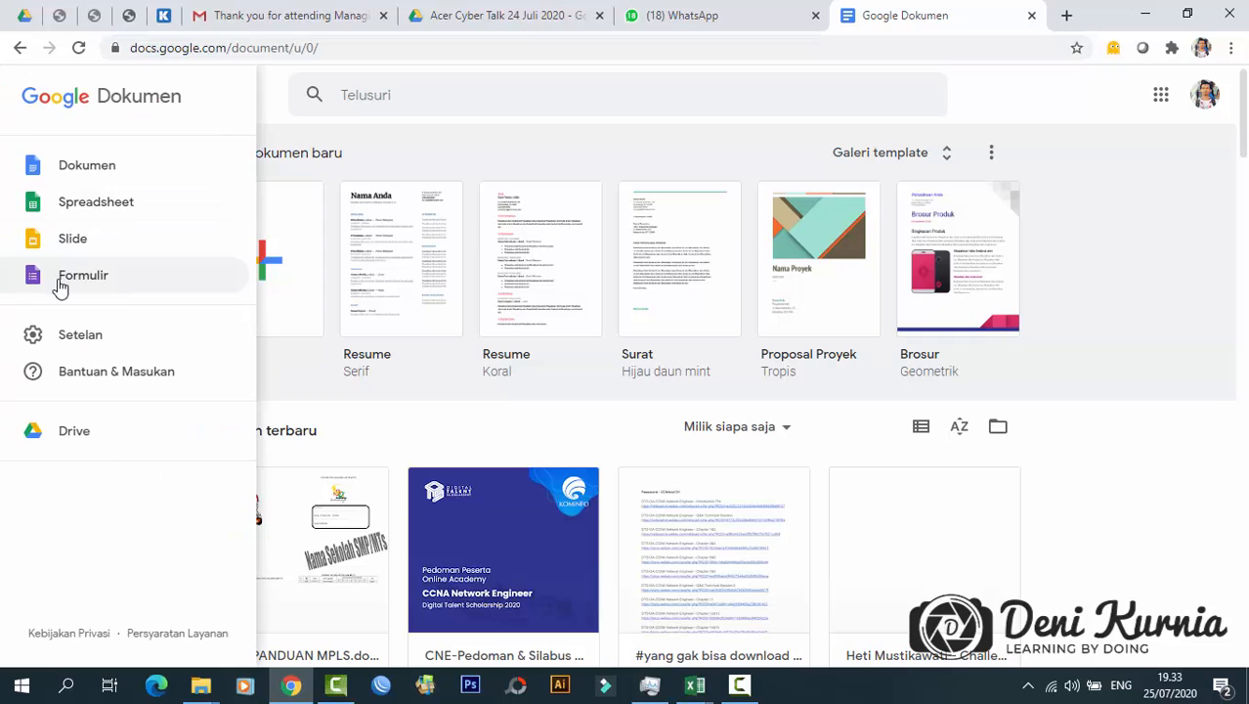
click(60, 284)
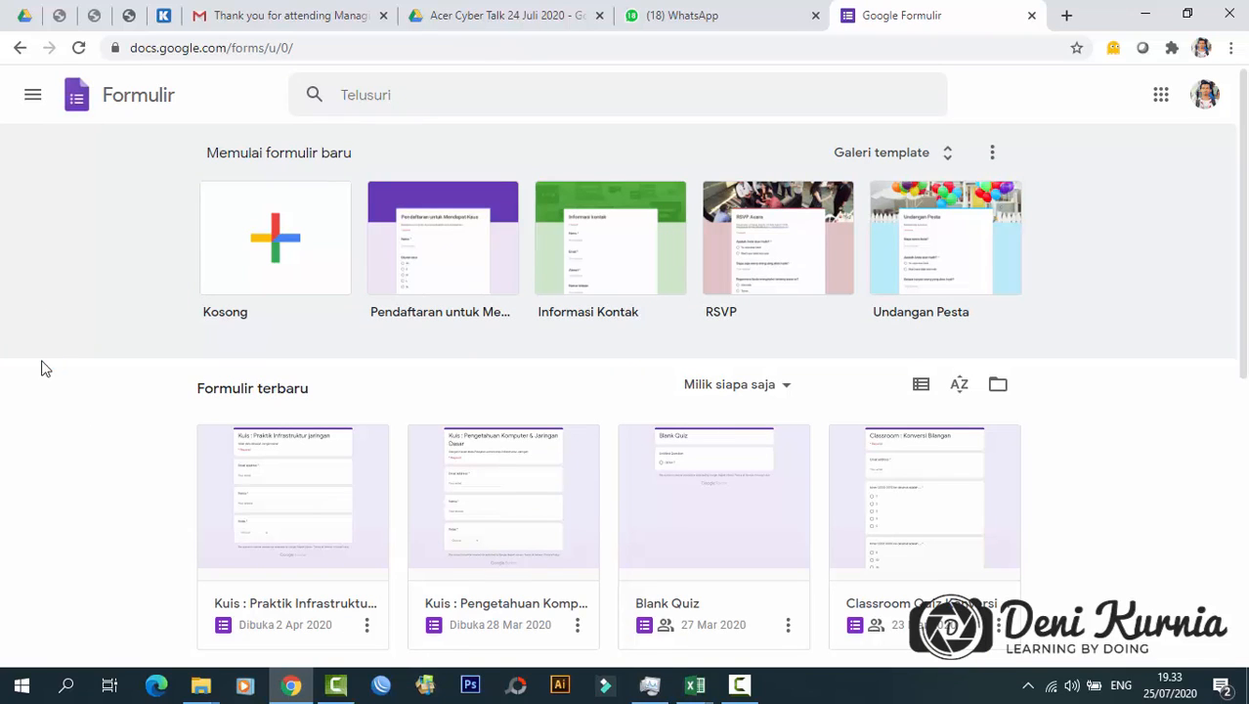
click(281, 253)
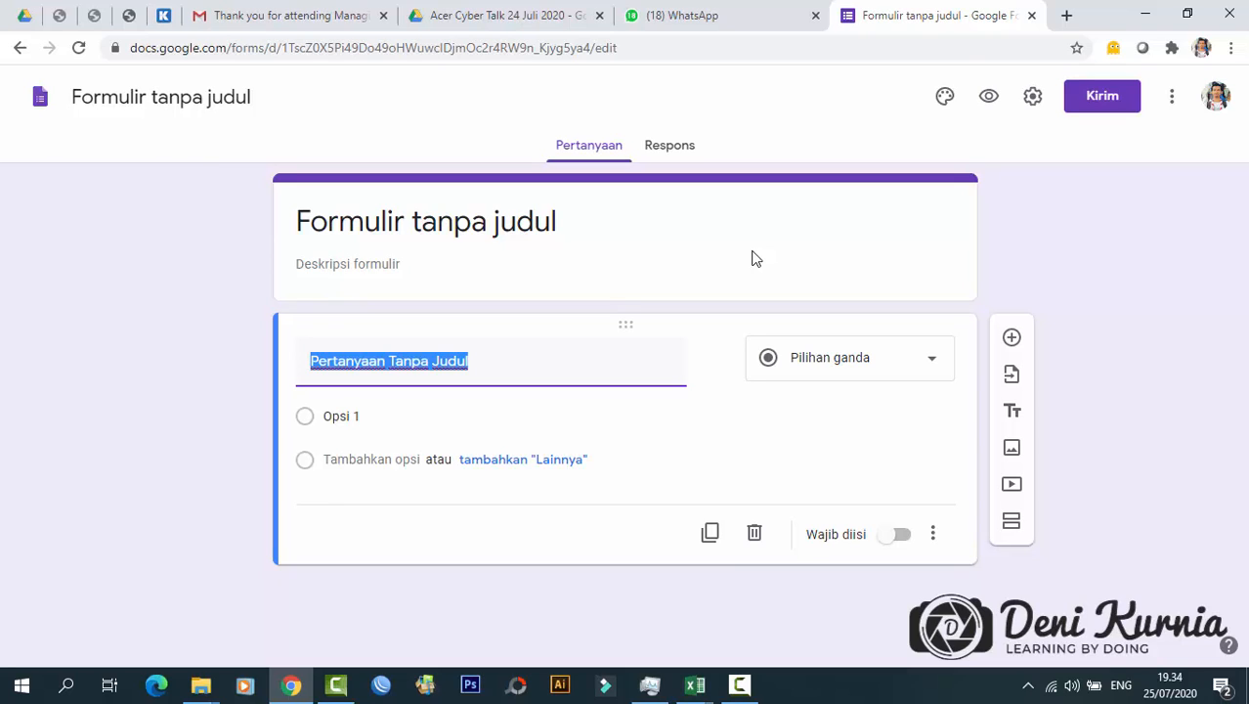
- Set the form's title to "Daftar Hadir Siswa Kelas XII AIJ"
click(574, 228)
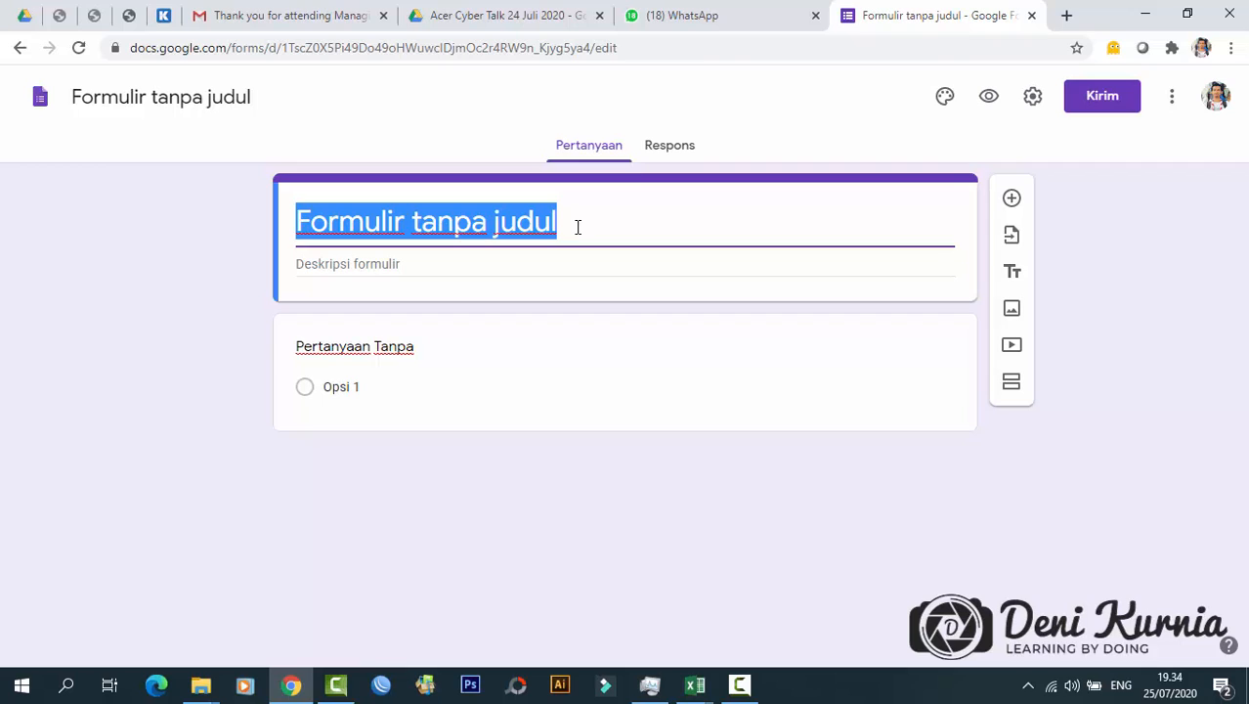
text(Daftar )
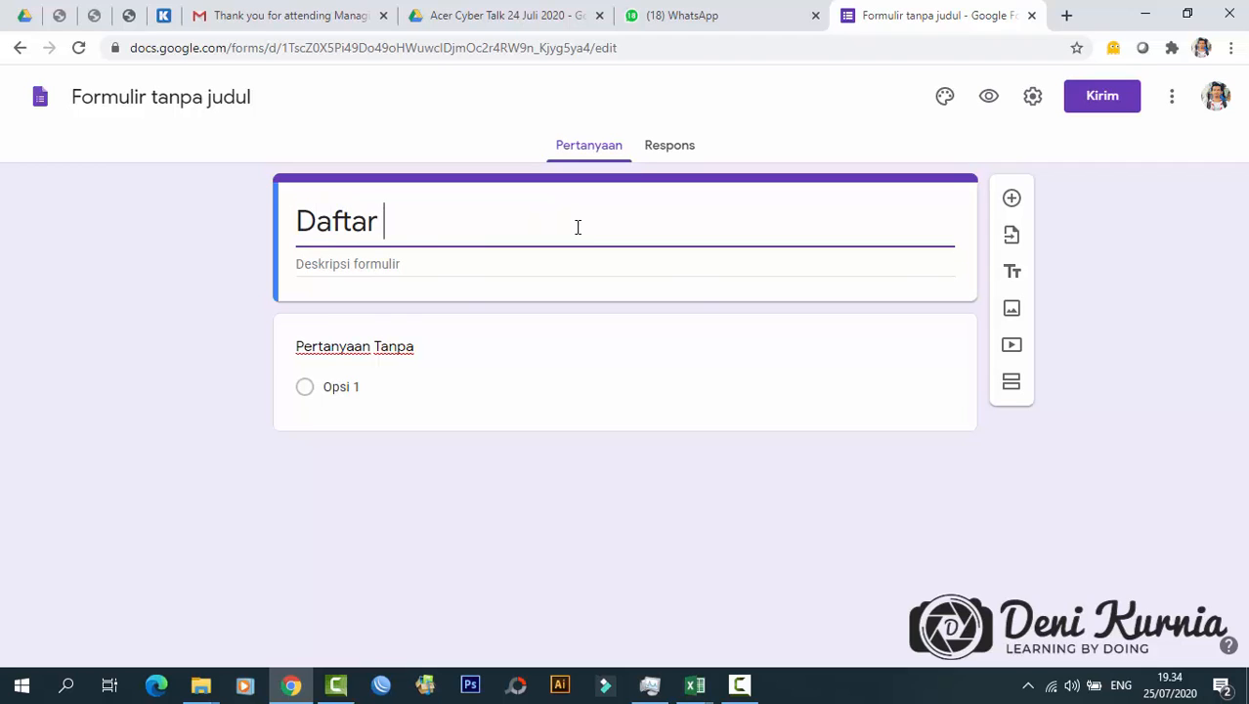
text(Hadir I)
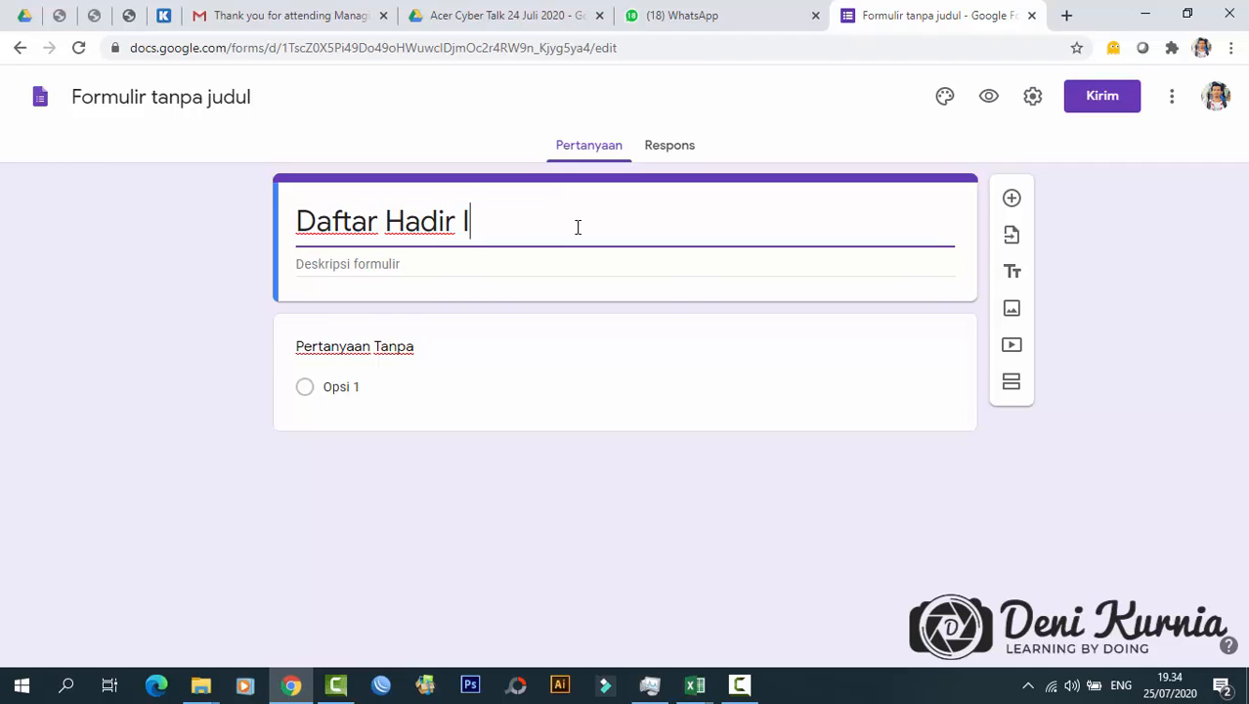
key(BackSpace)
text(Siswa Kelas )
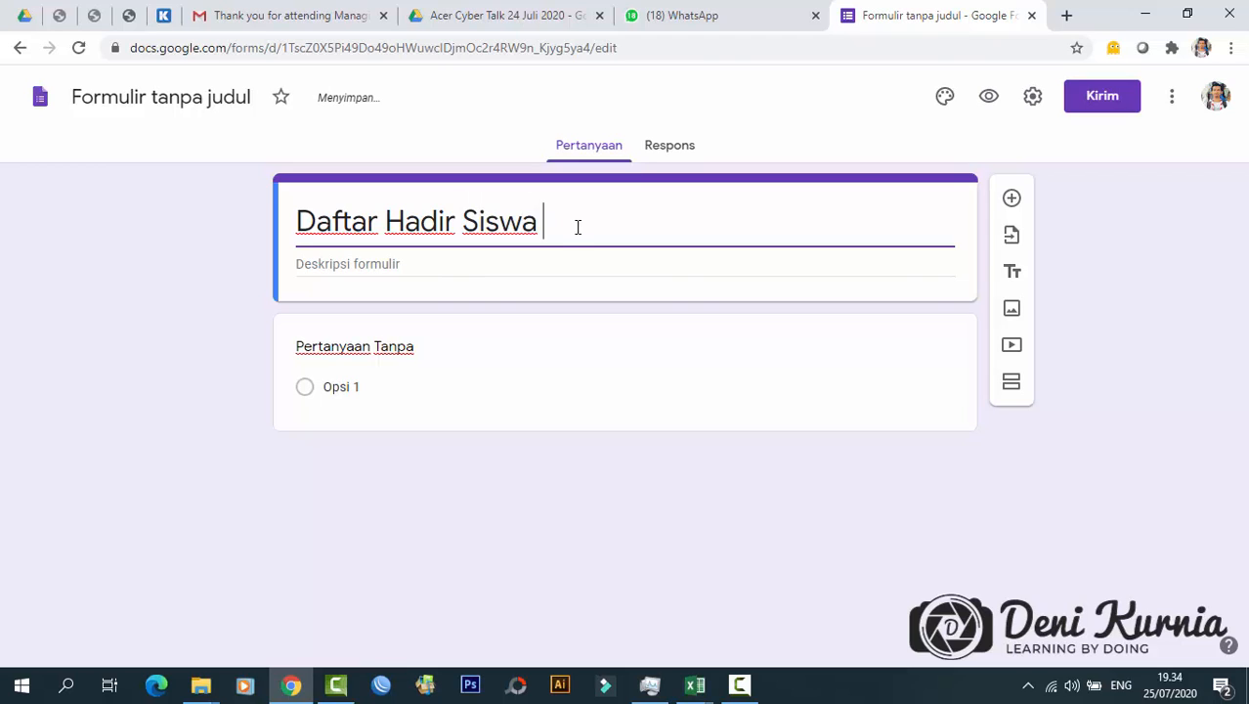
text(XII AIJ)
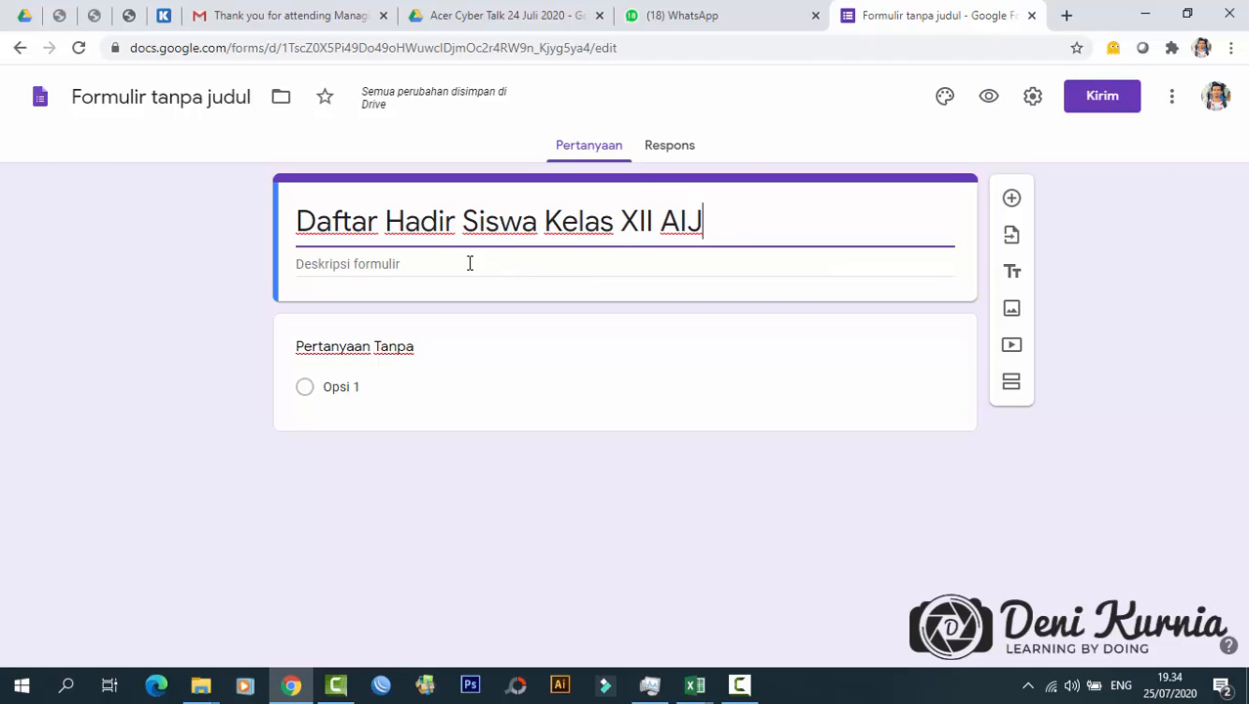
- Enter the form description "Daftar Hadir Kelas Online Mata Pelajaran Administrasi Infrastruktur Jaringan", with a second line "Minggu 1 : Tanggal 20-25 Juli 2020"
click(594, 260)
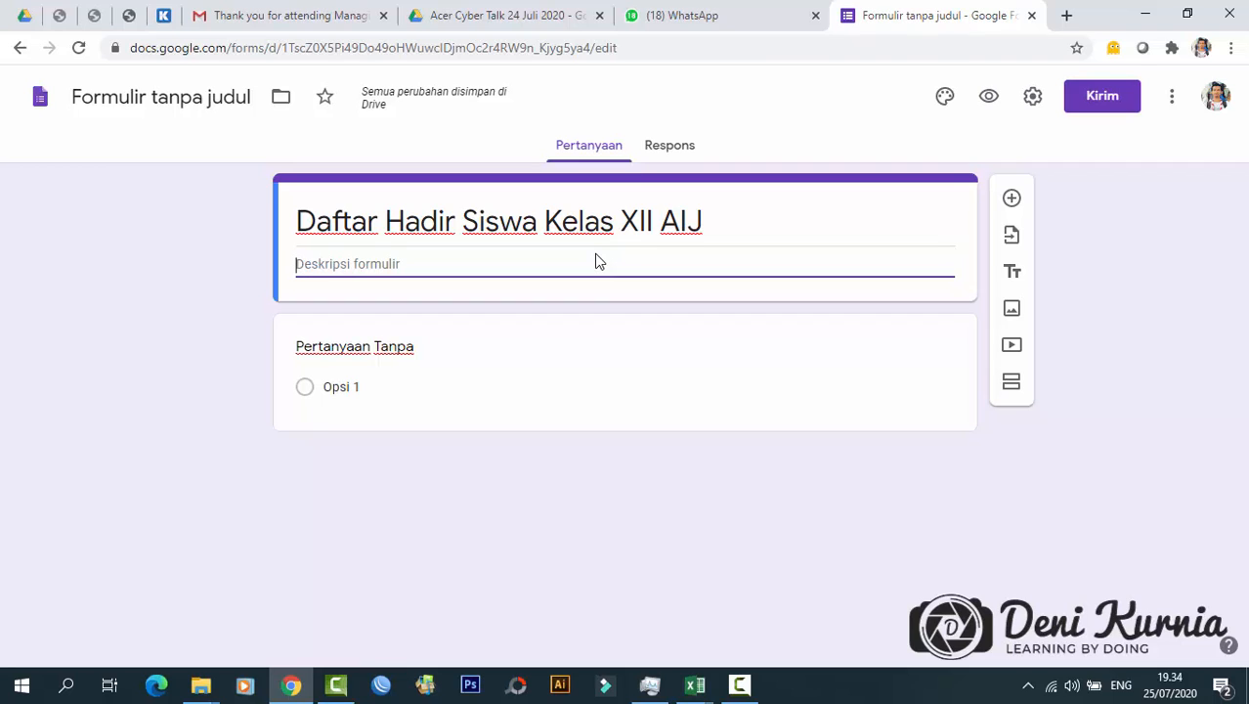
text(Daftar )
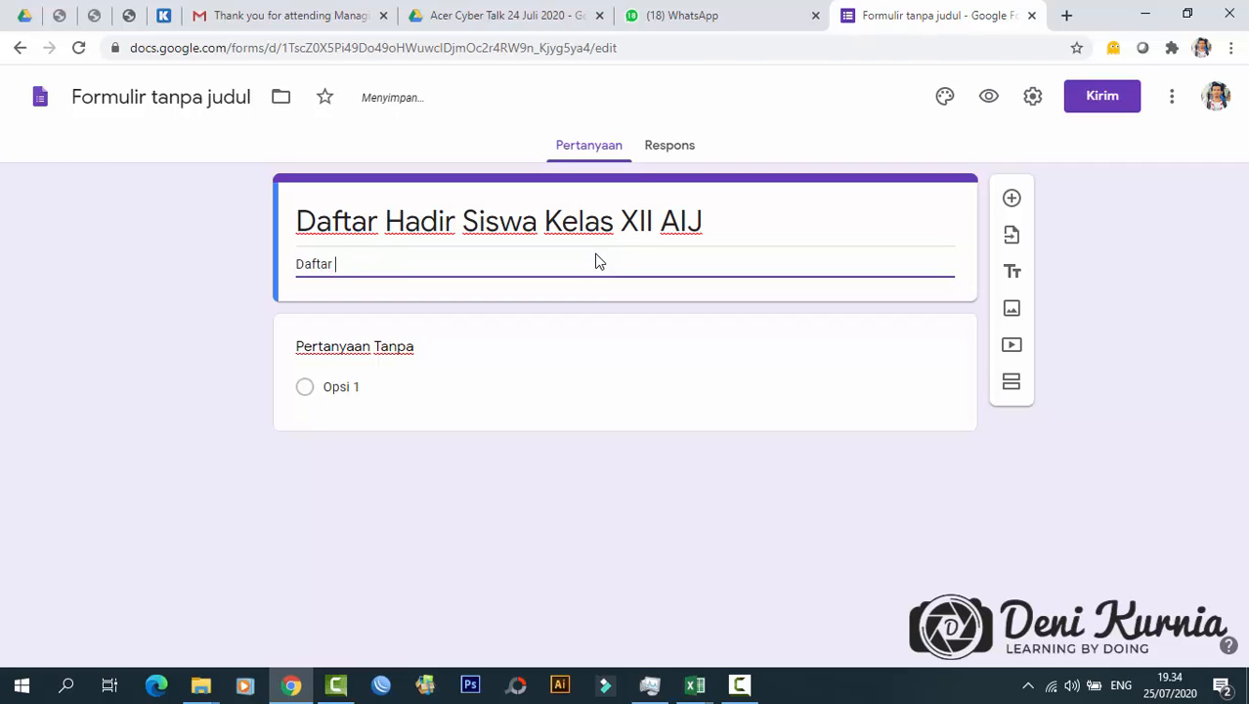
text(Hadir Kelas Online)
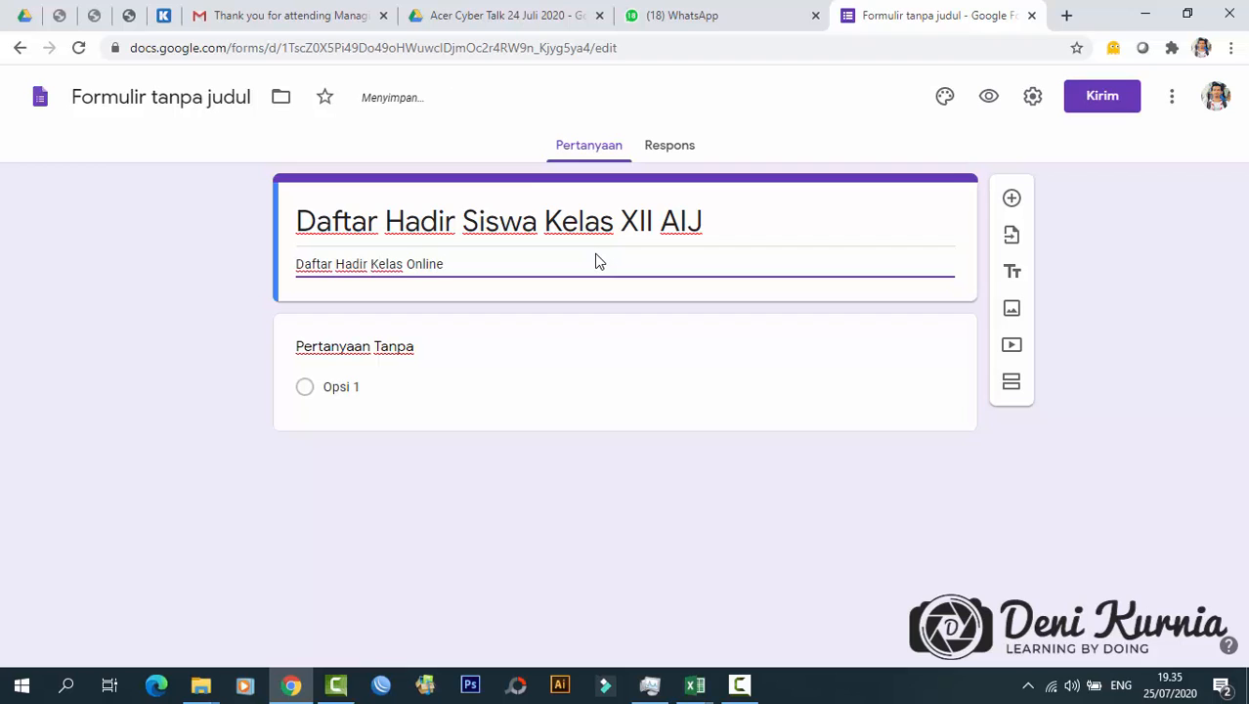
text( Mata Pelajaran Administrasi Infrastruktur Jaringan)
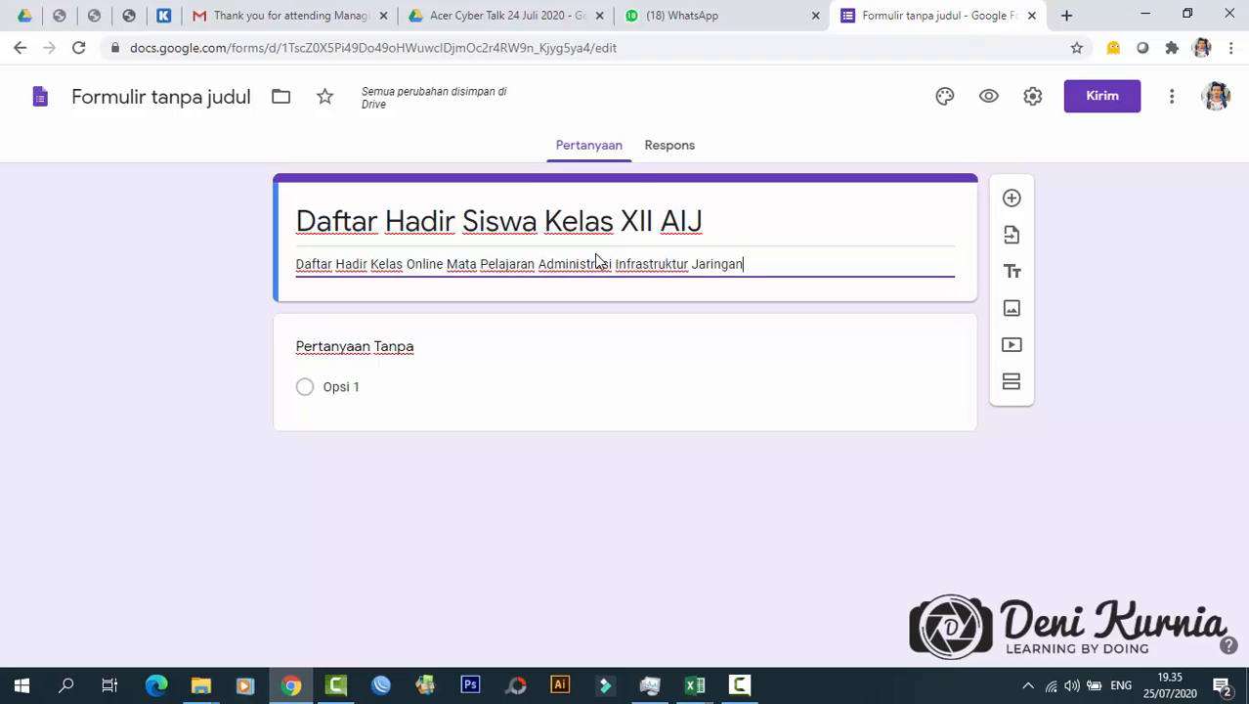
key(Return)
text(Minggu 1 :)
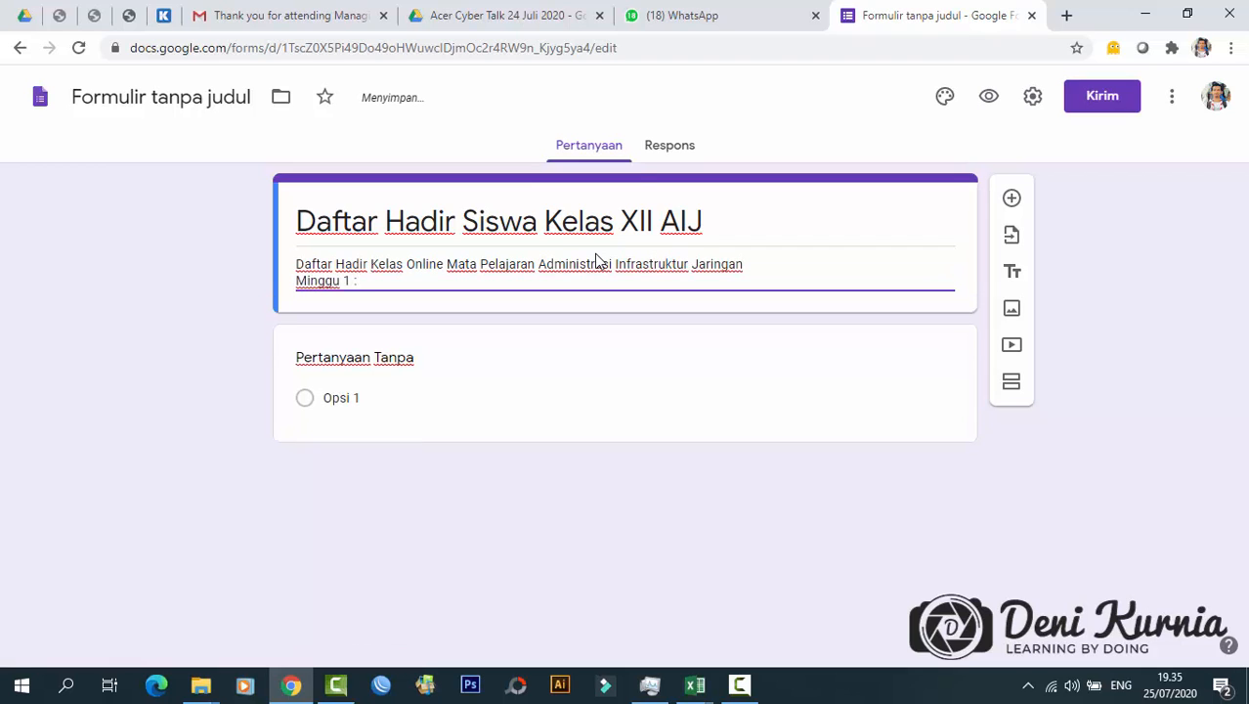
text( Tanggal 20-25 Juli 2020)
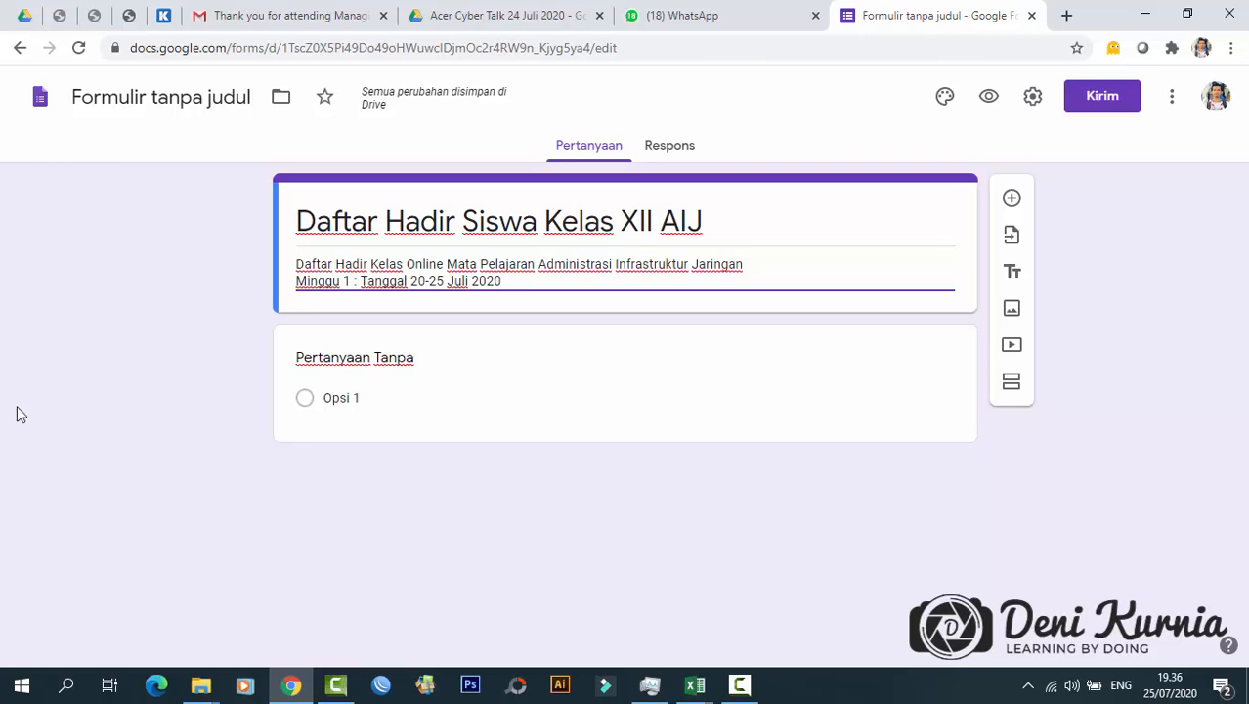
- Title the first question "Nama", keep it as a short-answer question (Jawaban singkat), and make it required
click(397, 365)
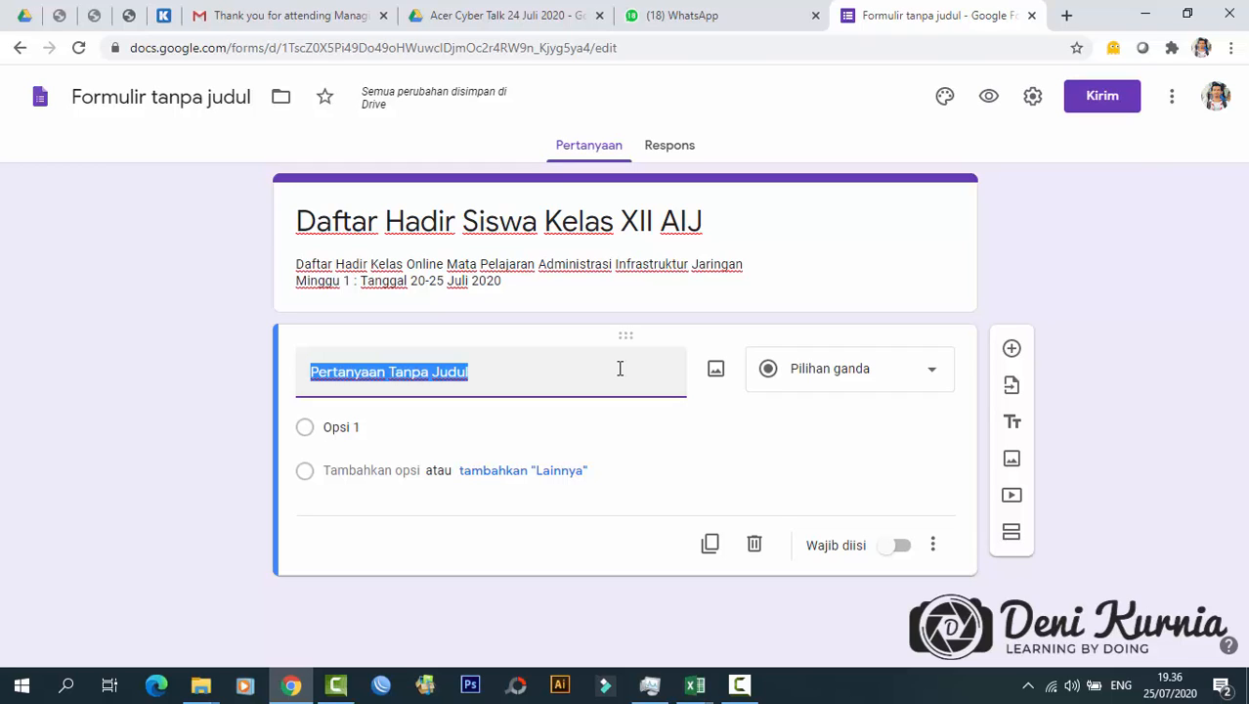
text(N)
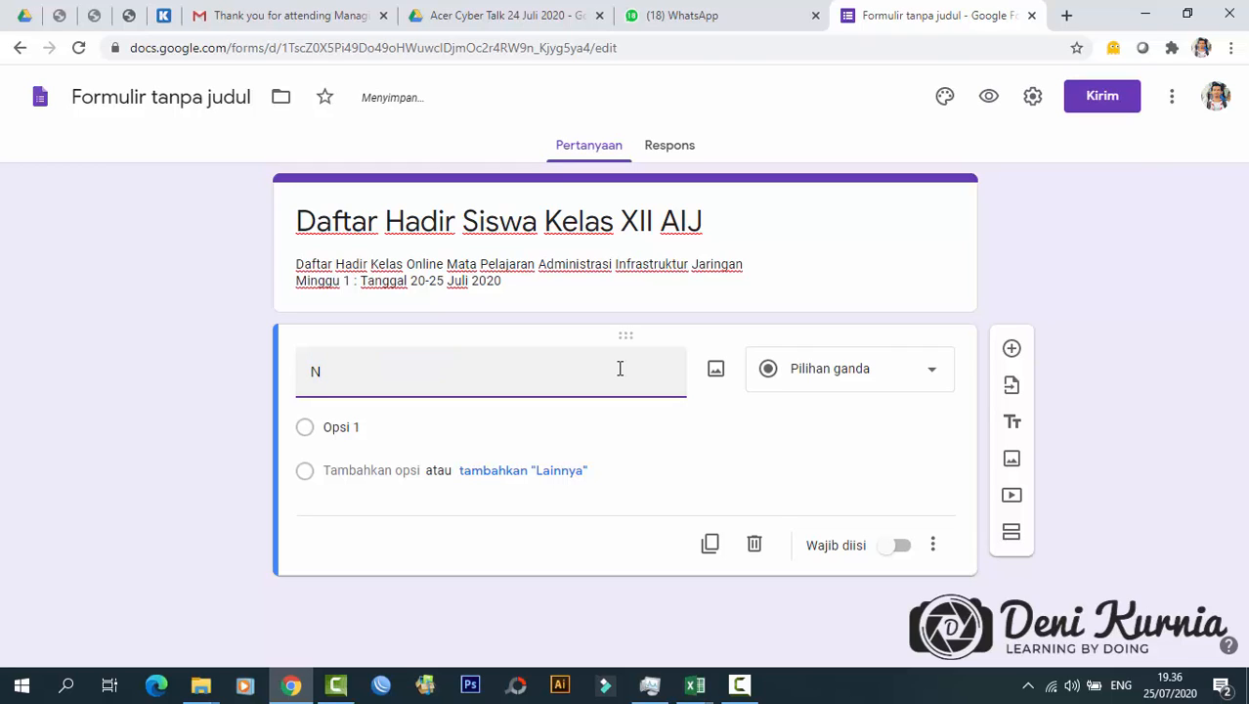
text(ama)
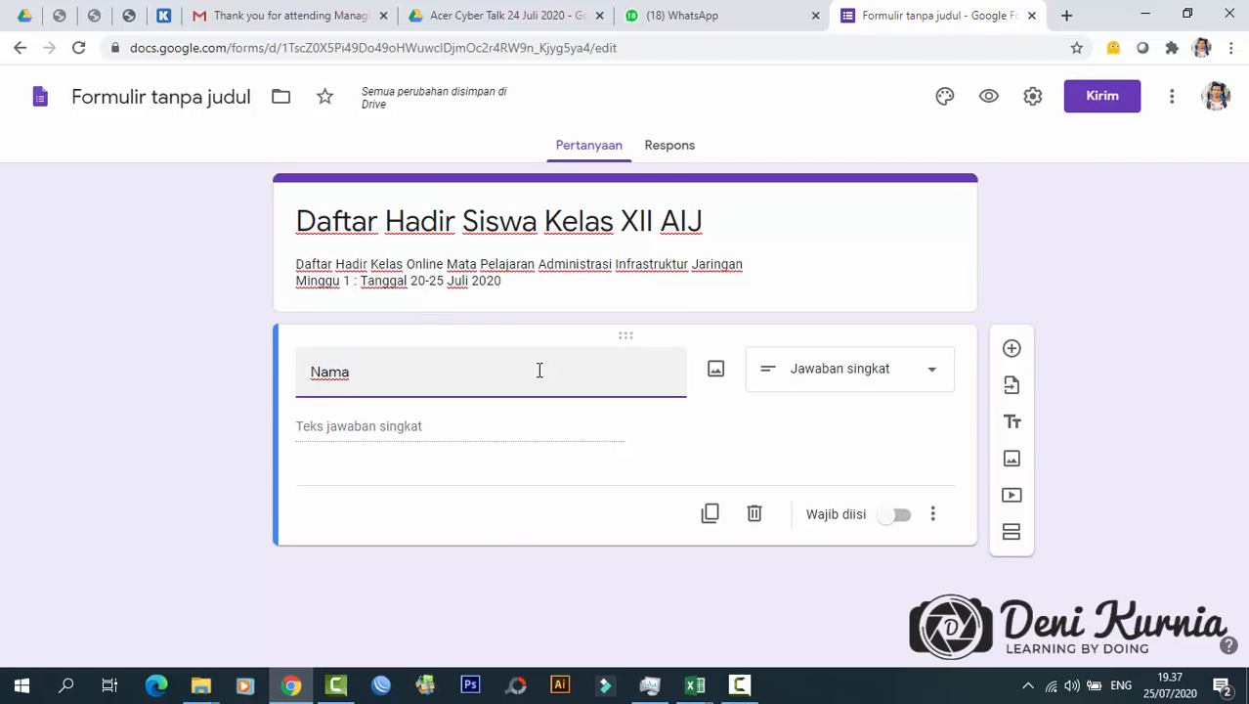
click(919, 376)
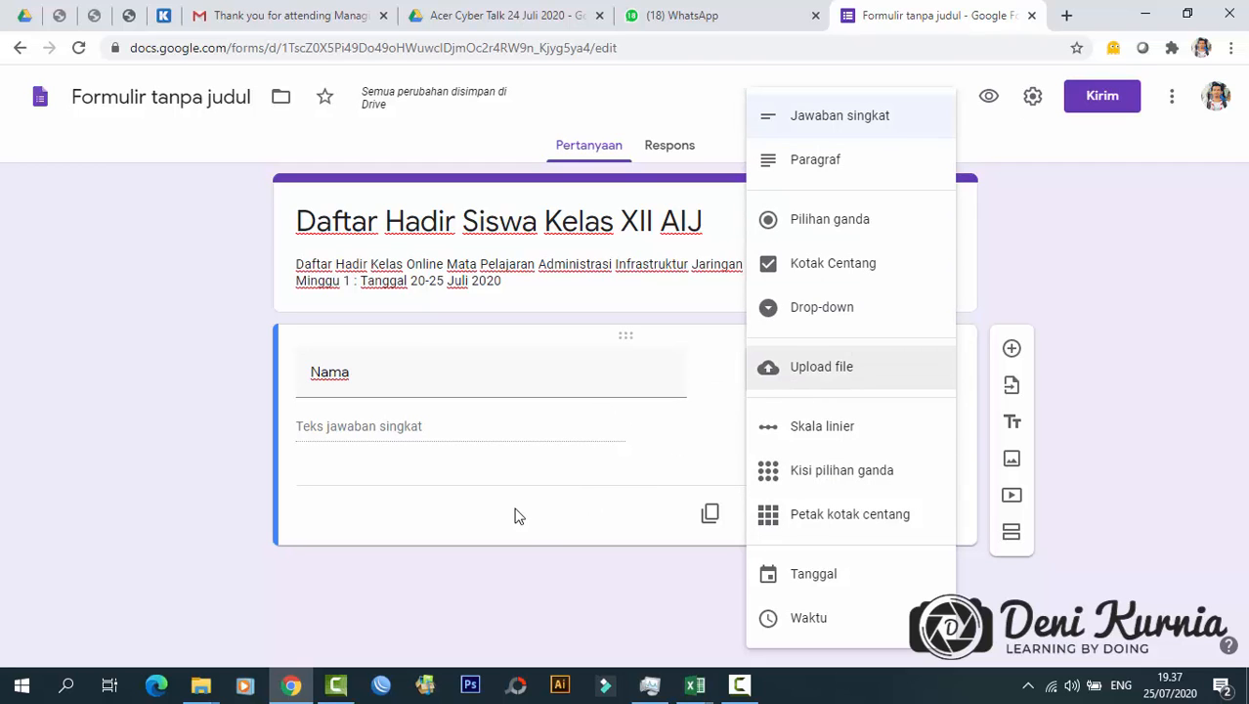
click(479, 516)
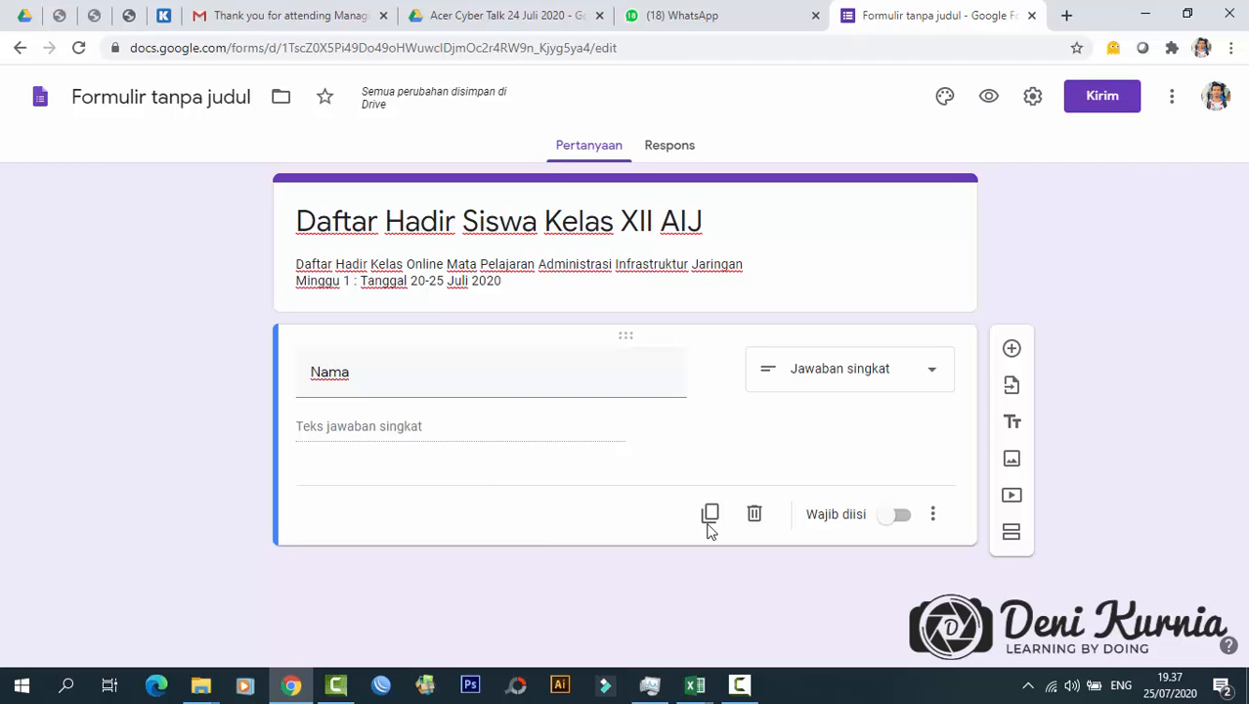
click(897, 515)
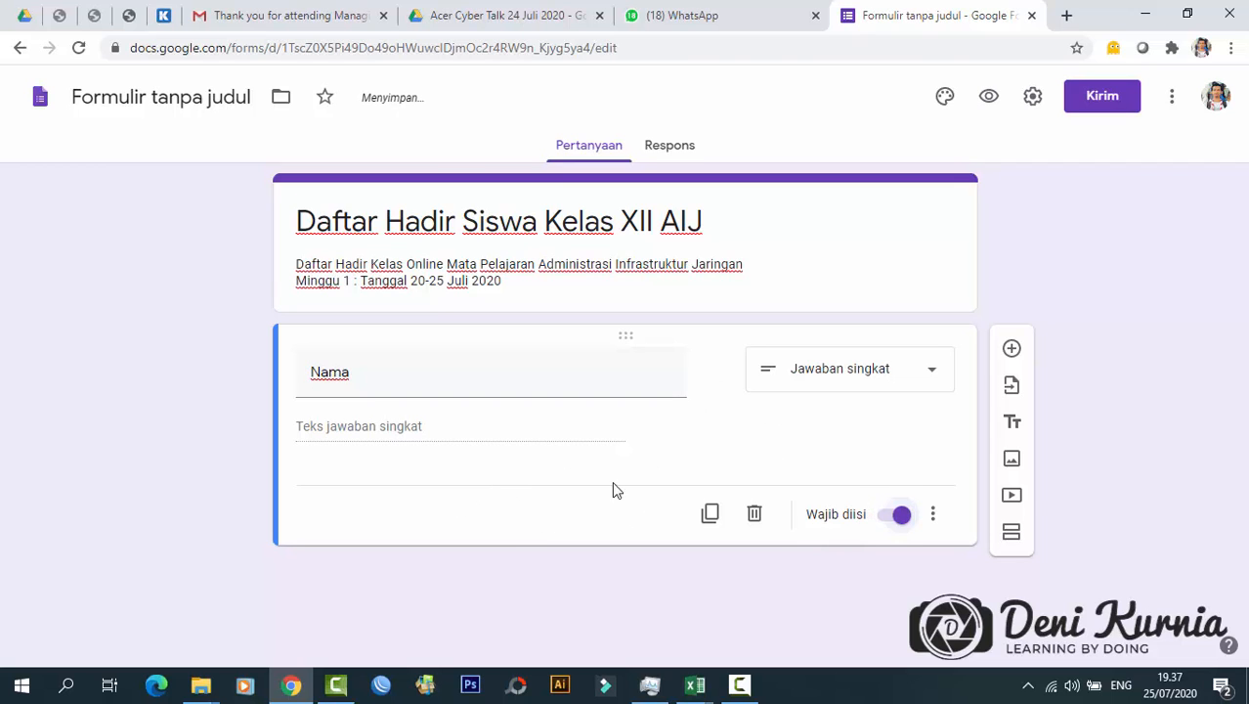
- Add a second question below Nama and title it "Kelas"
click(1013, 351)
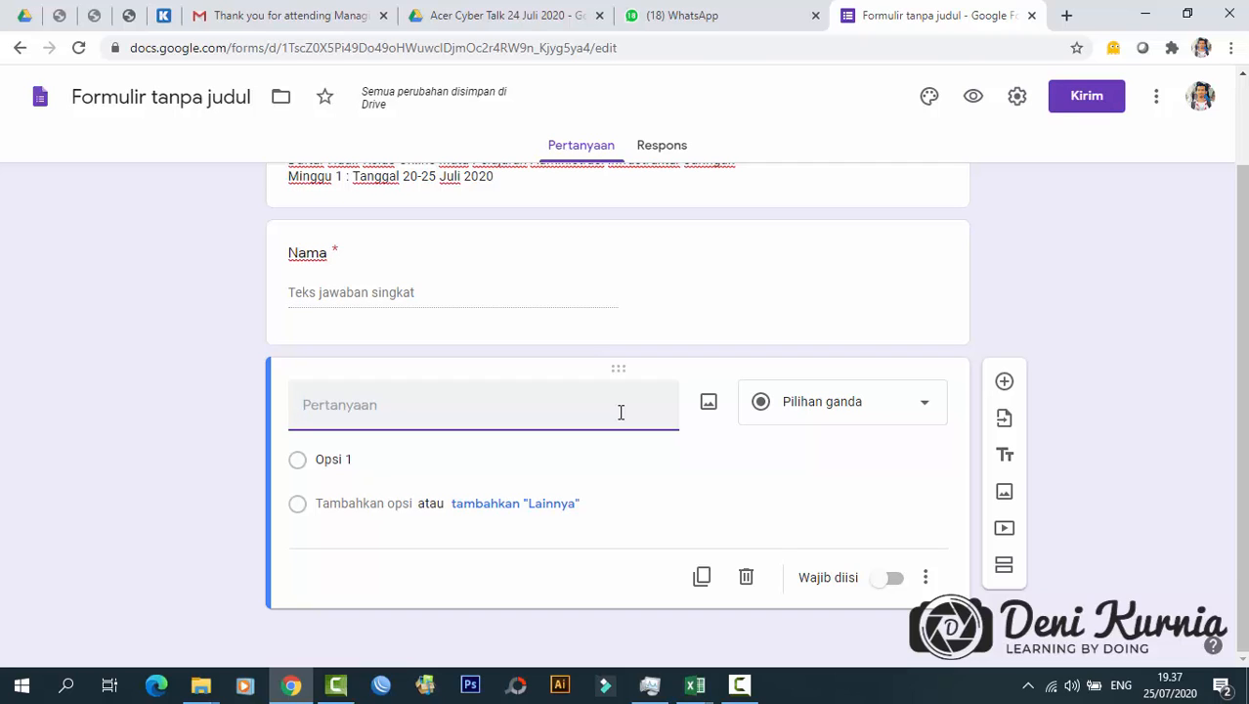
text(Kelas)
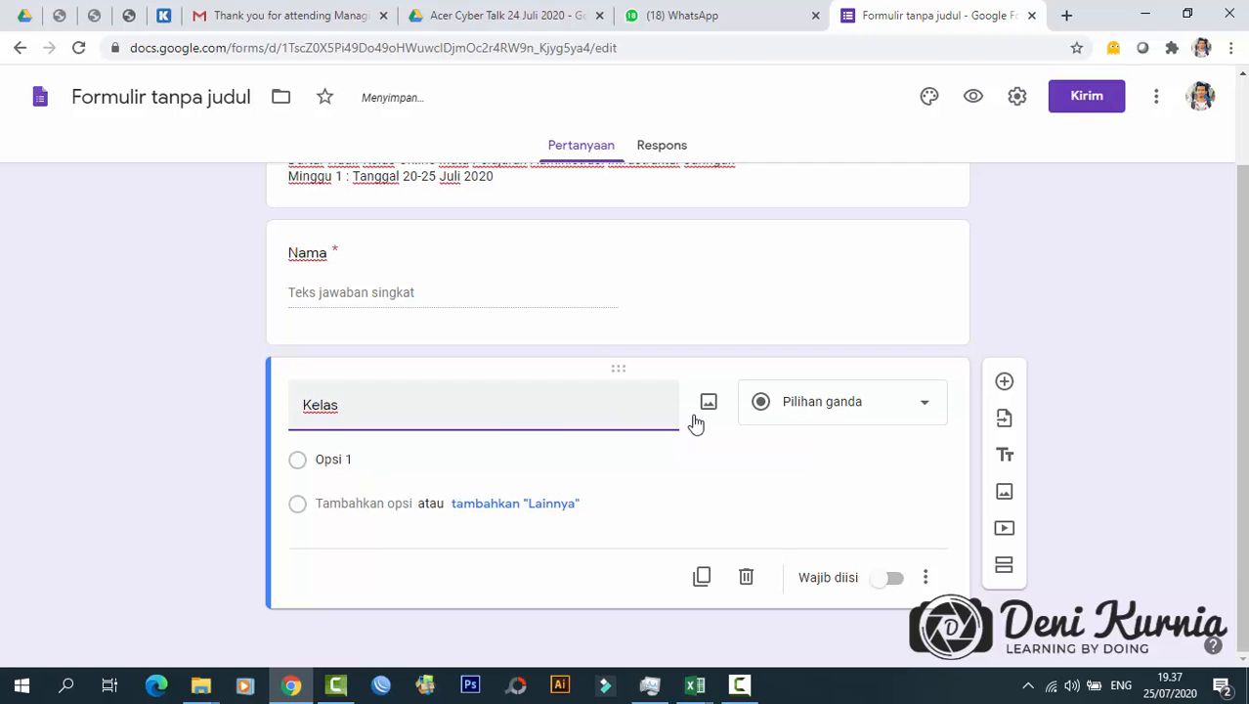
click(852, 416)
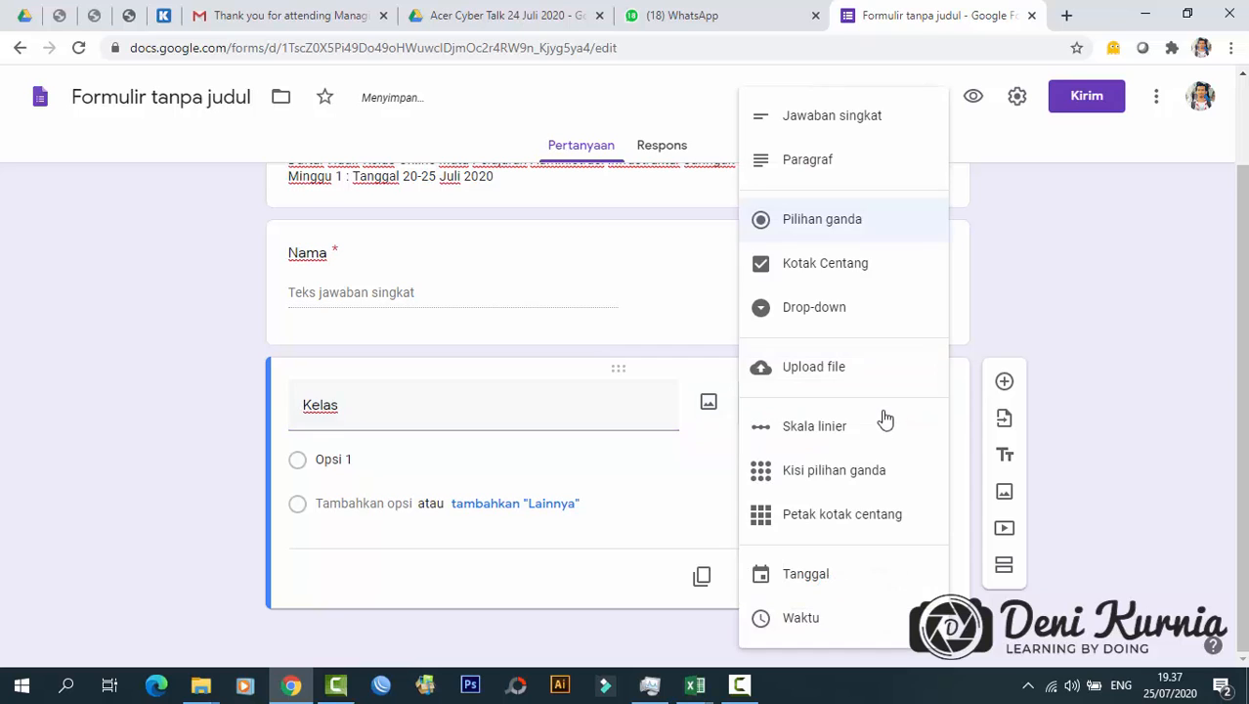
click(826, 119)
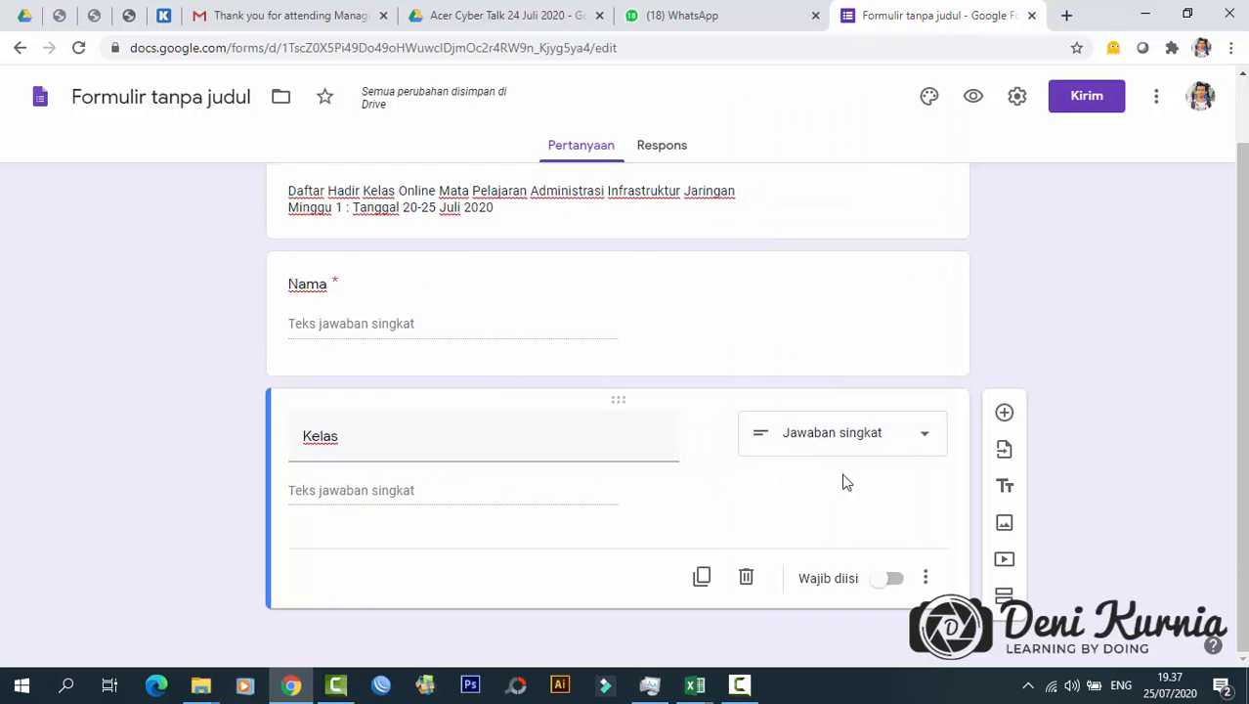
click(898, 446)
click(883, 227)
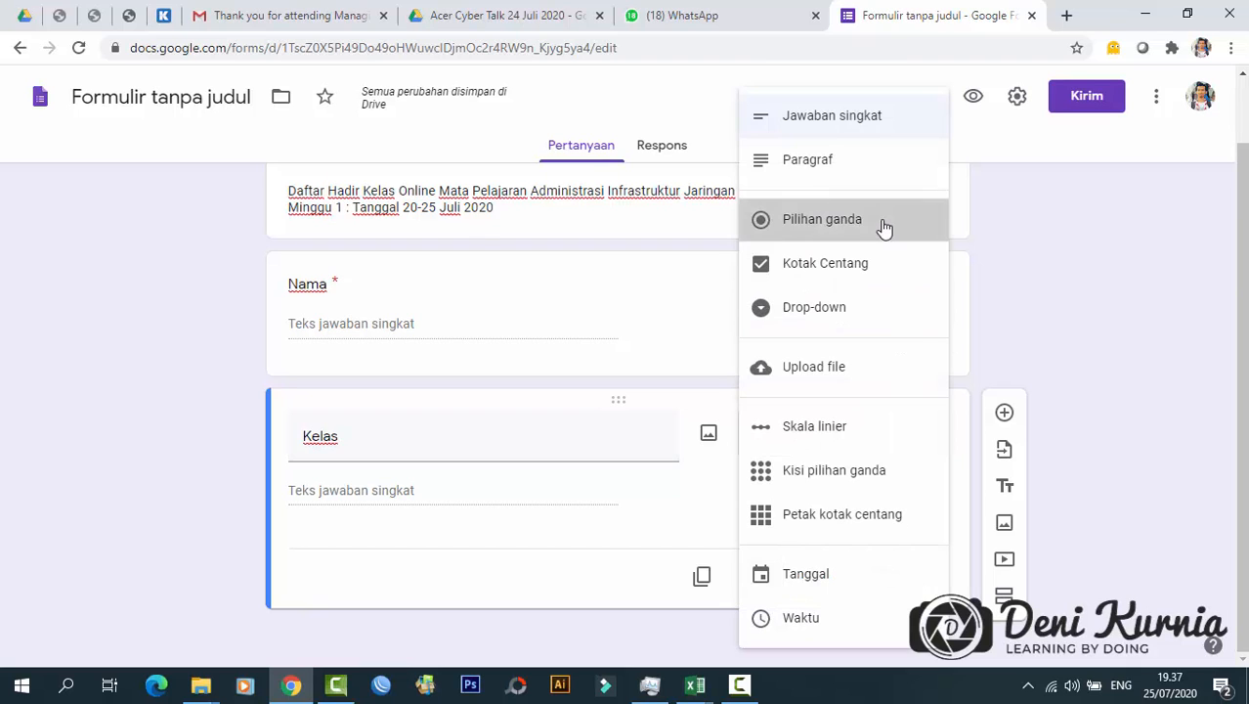
- Make the Kelas question a Drop-down and enter "XII TKJ 1" as its first option
click(919, 431)
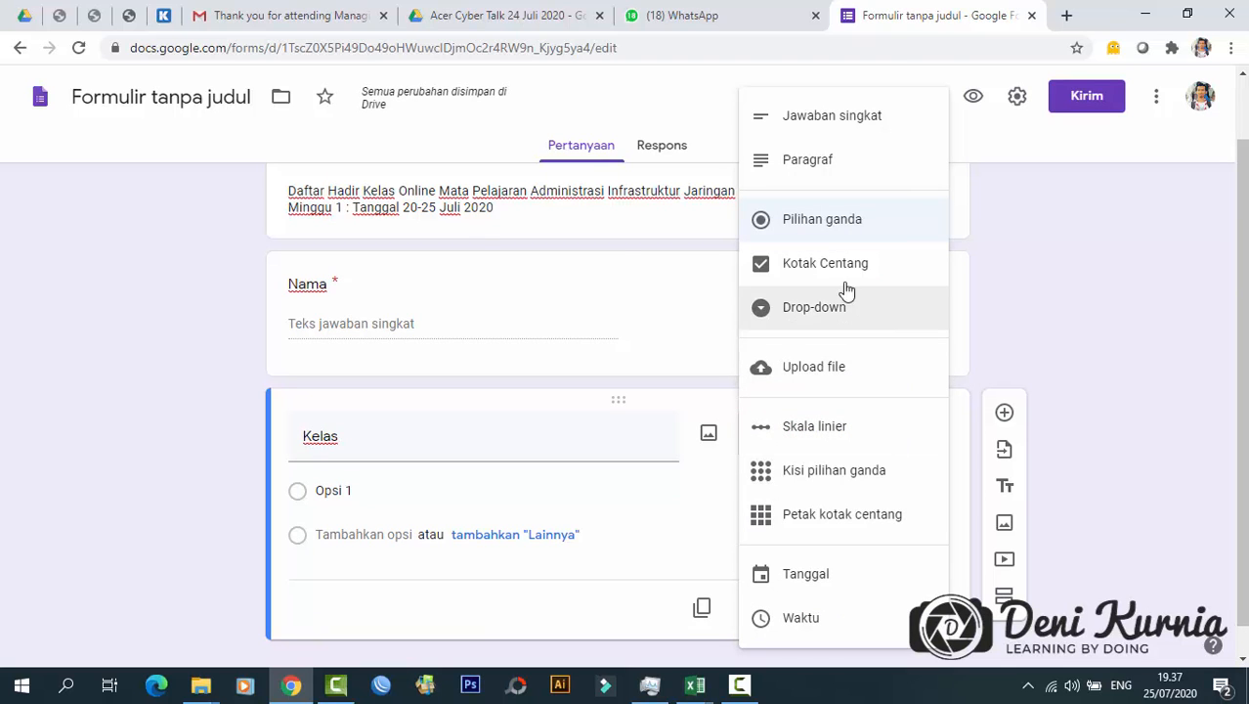
click(842, 311)
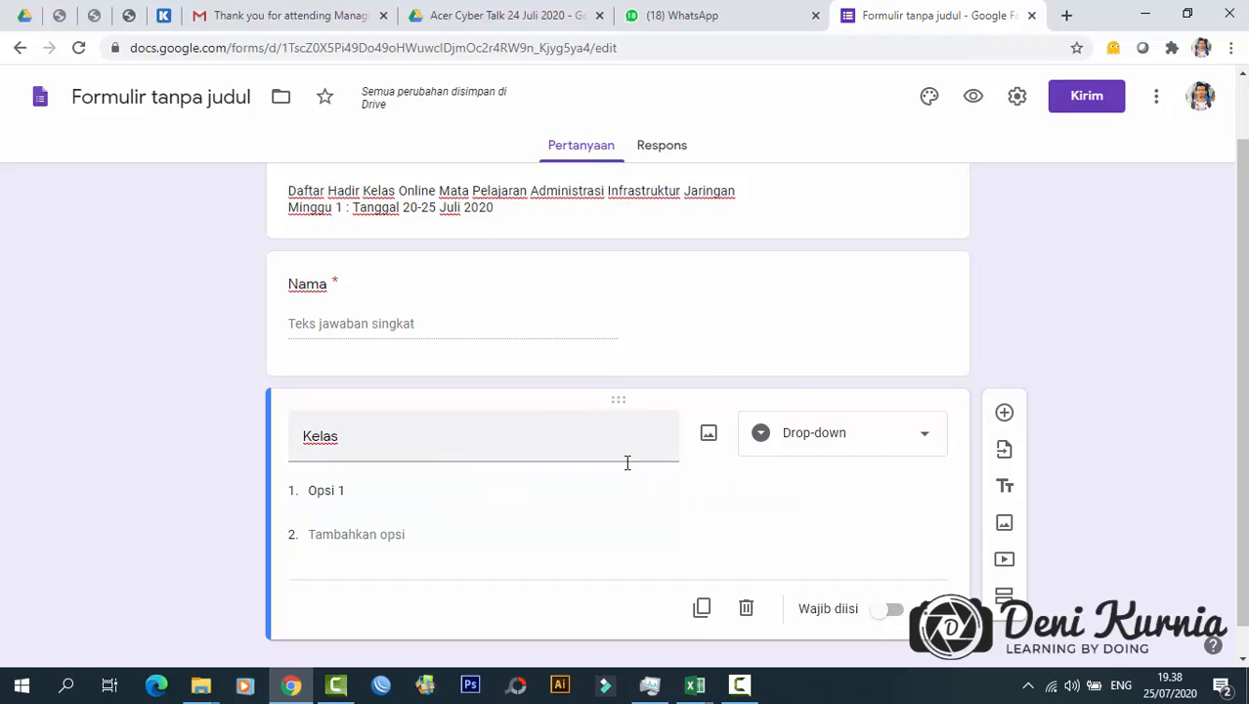
click(444, 496)
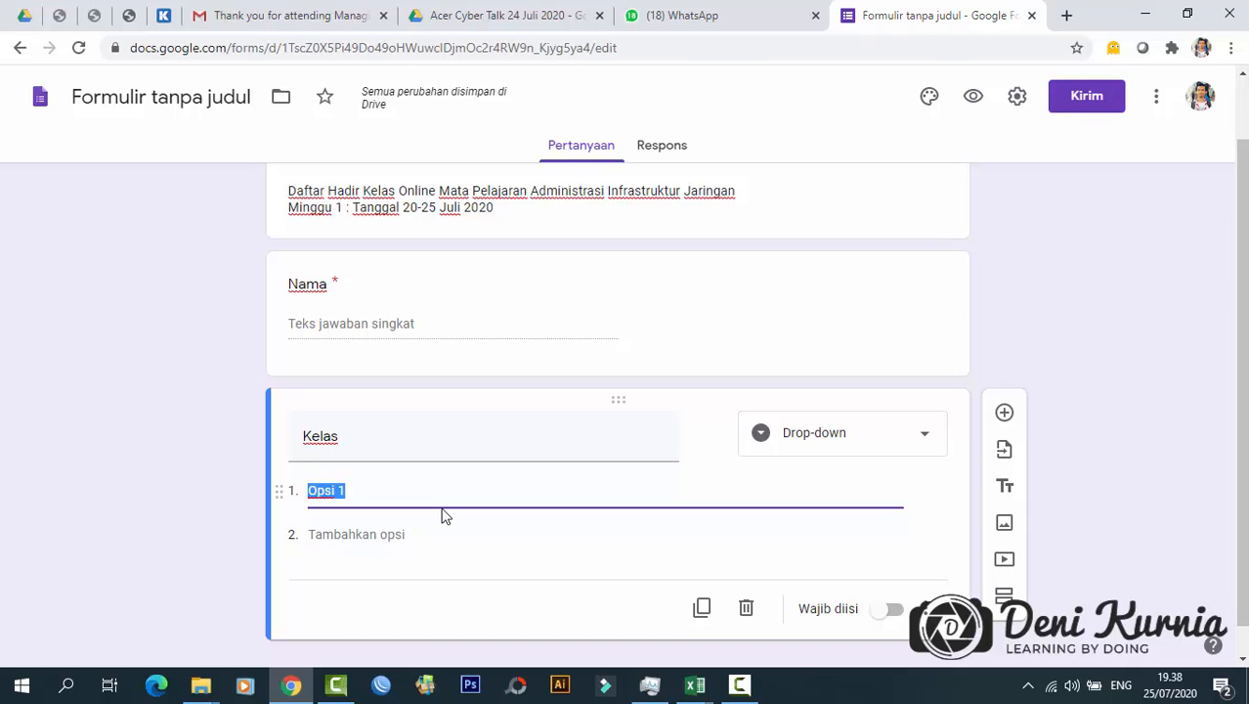
text(X)
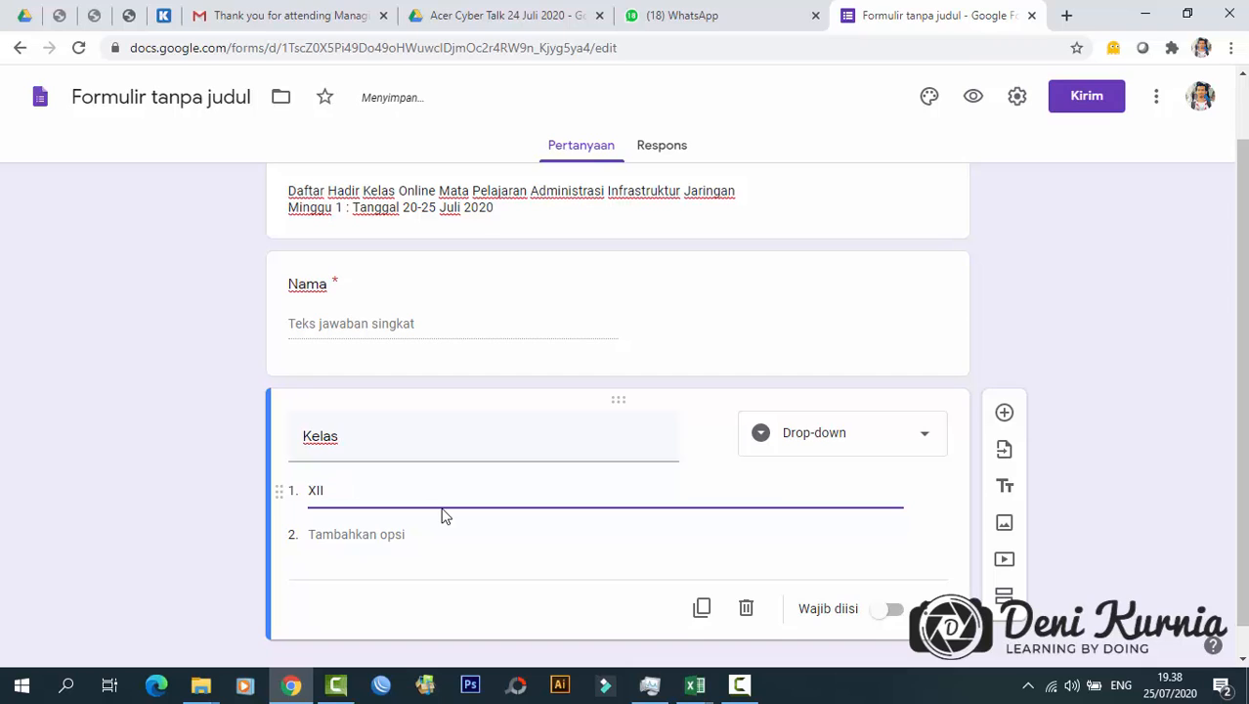
text(II TKJ 1)
- Add the options "XII TKJ 2", "XII TKJ 3" and "XII TKJ 4" to the Kelas question
click(391, 533)
text(XII)
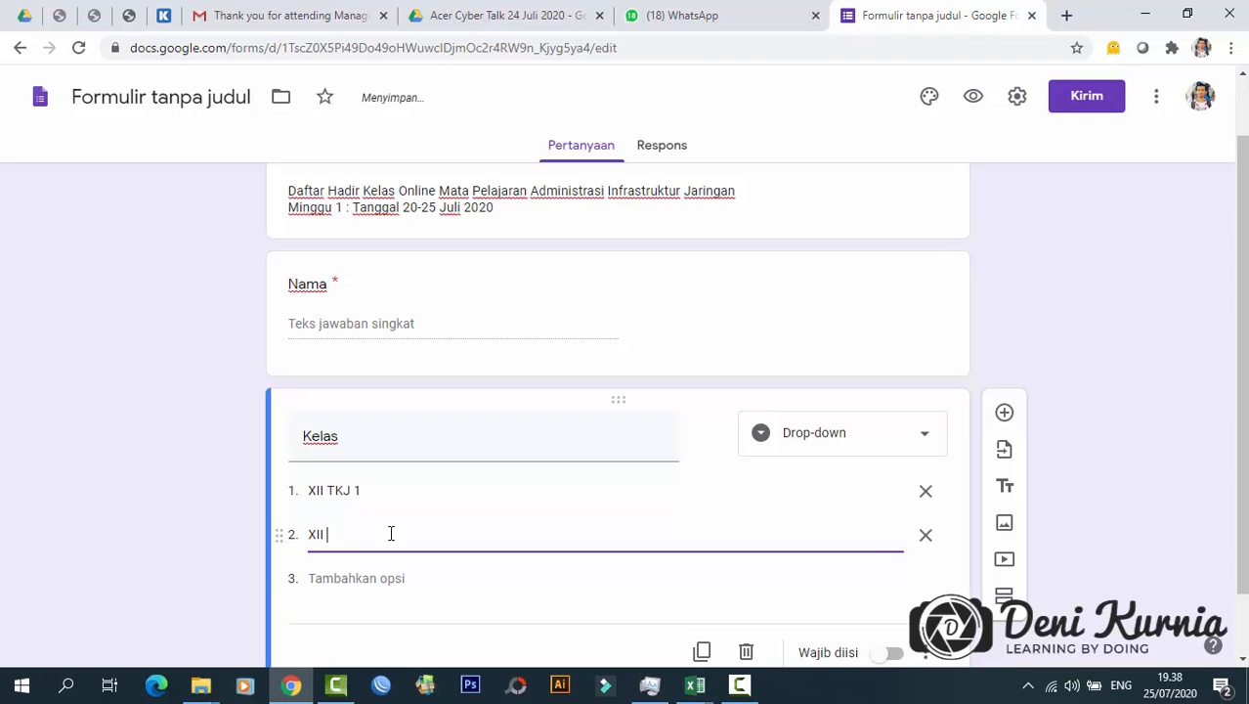
text( TKJ 2)
click(341, 579)
text(XII)
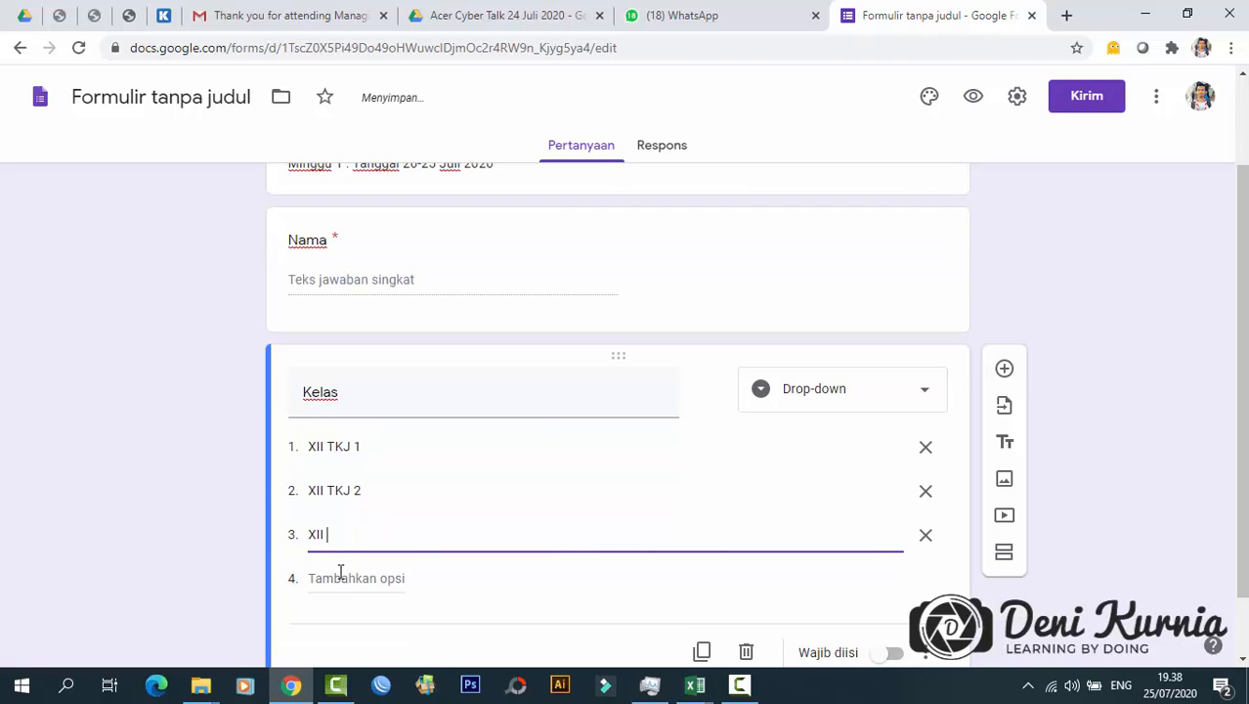
text( TKJ 3)
click(340, 577)
text(XII TK)
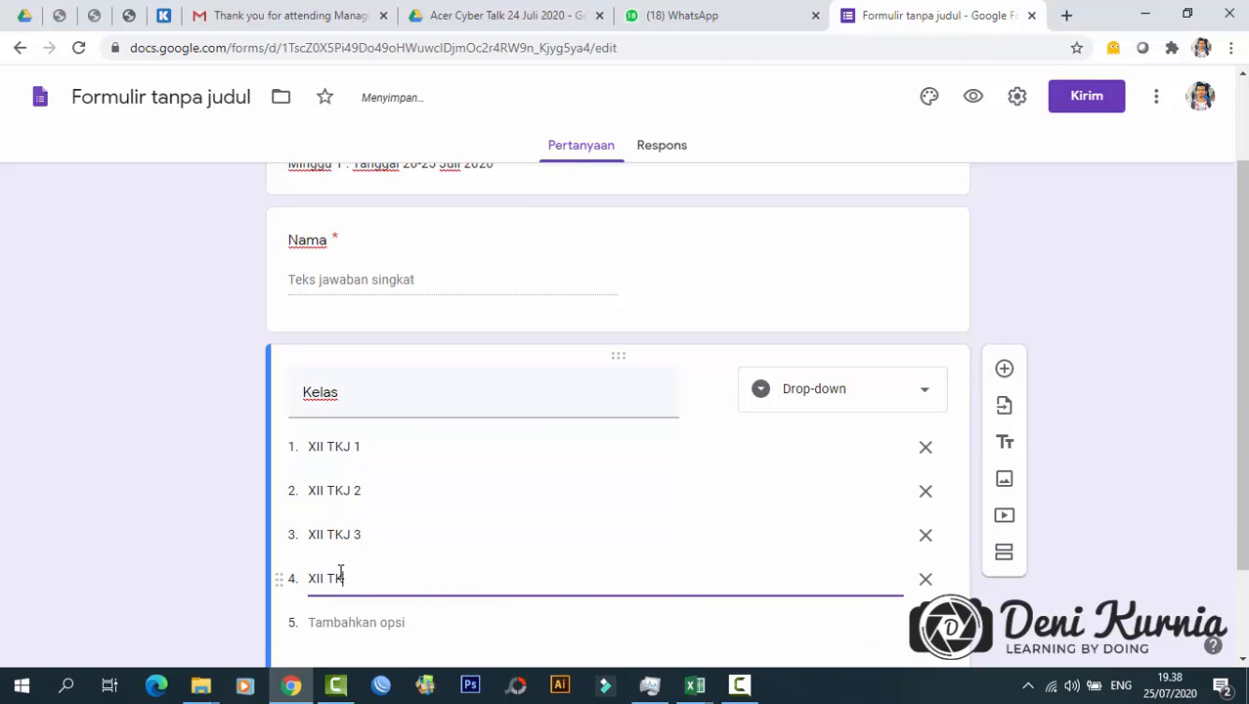
text(J 4)
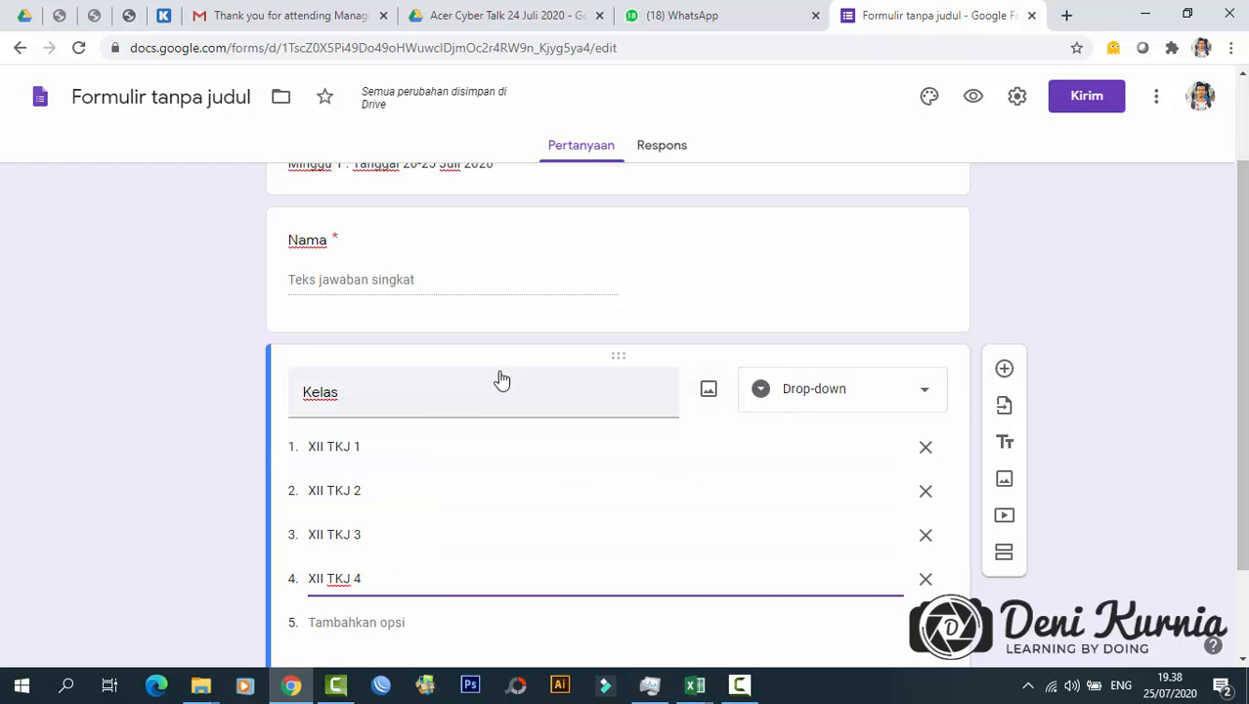
- Make the Kelas question required (Wajib diisi)
scroll(560, 443, down, 2)
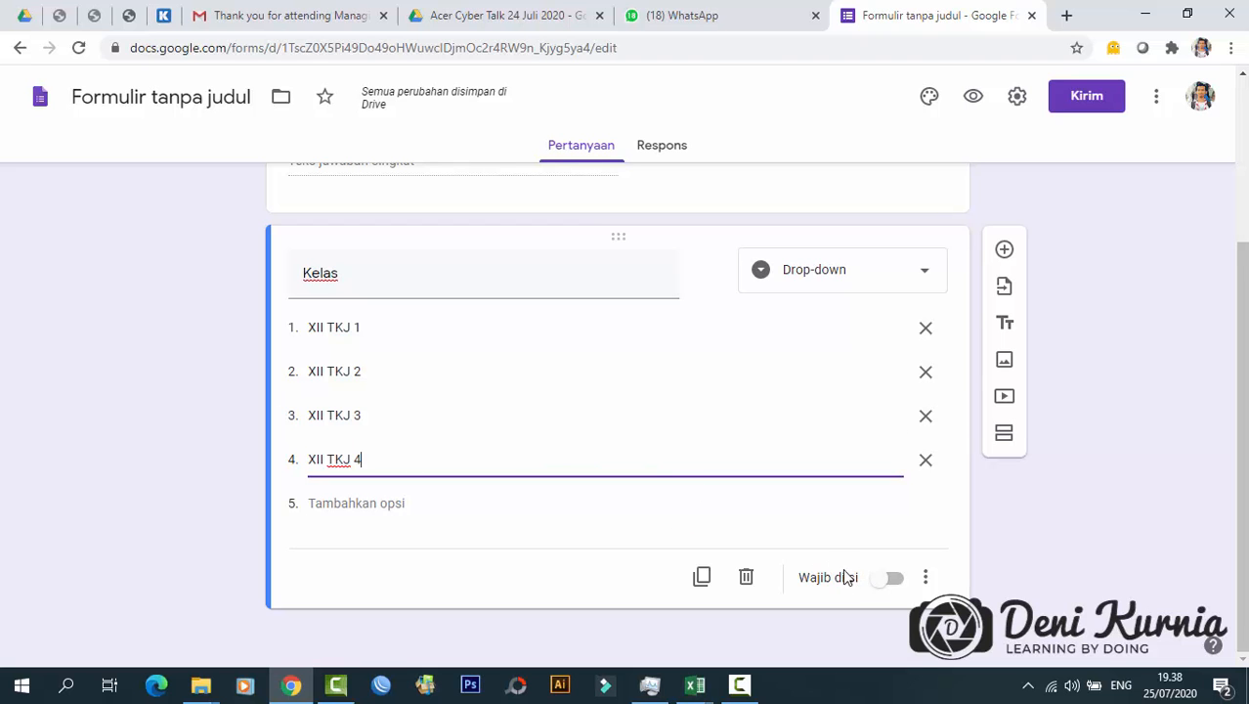
click(889, 578)
scroll(759, 349, up, 2)
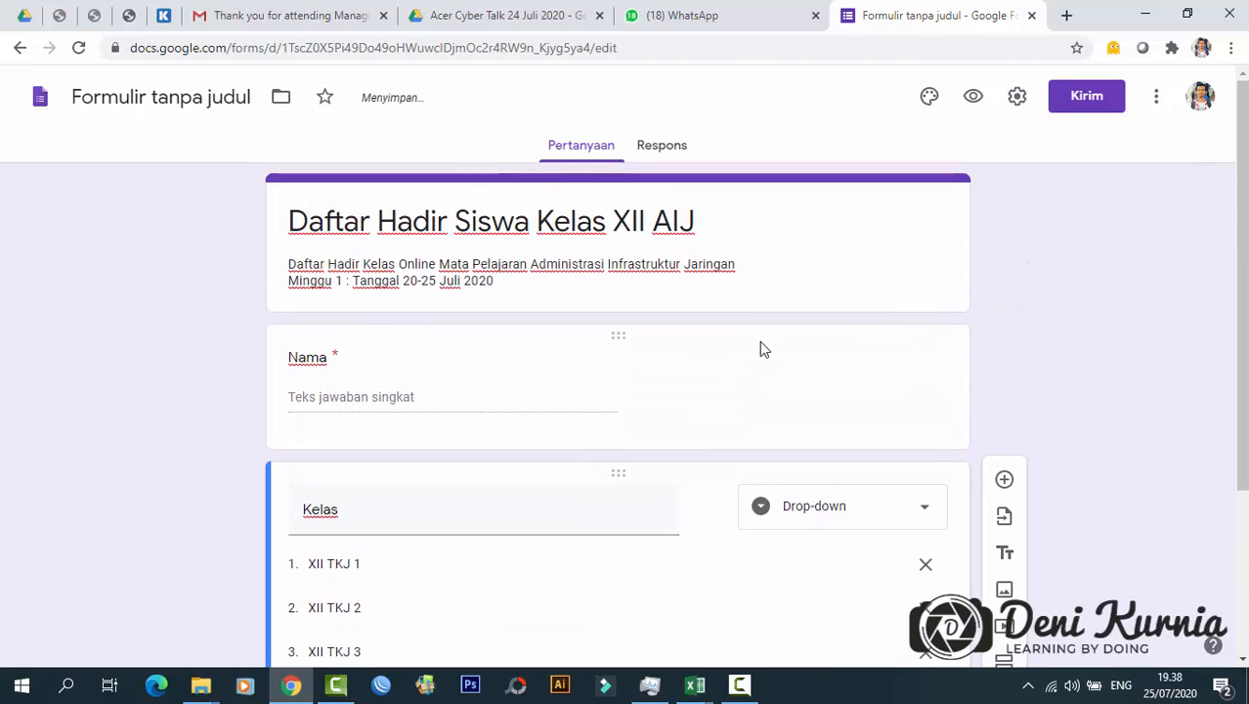
scroll(438, 254, down, 2)
scroll(676, 371, down, 1)
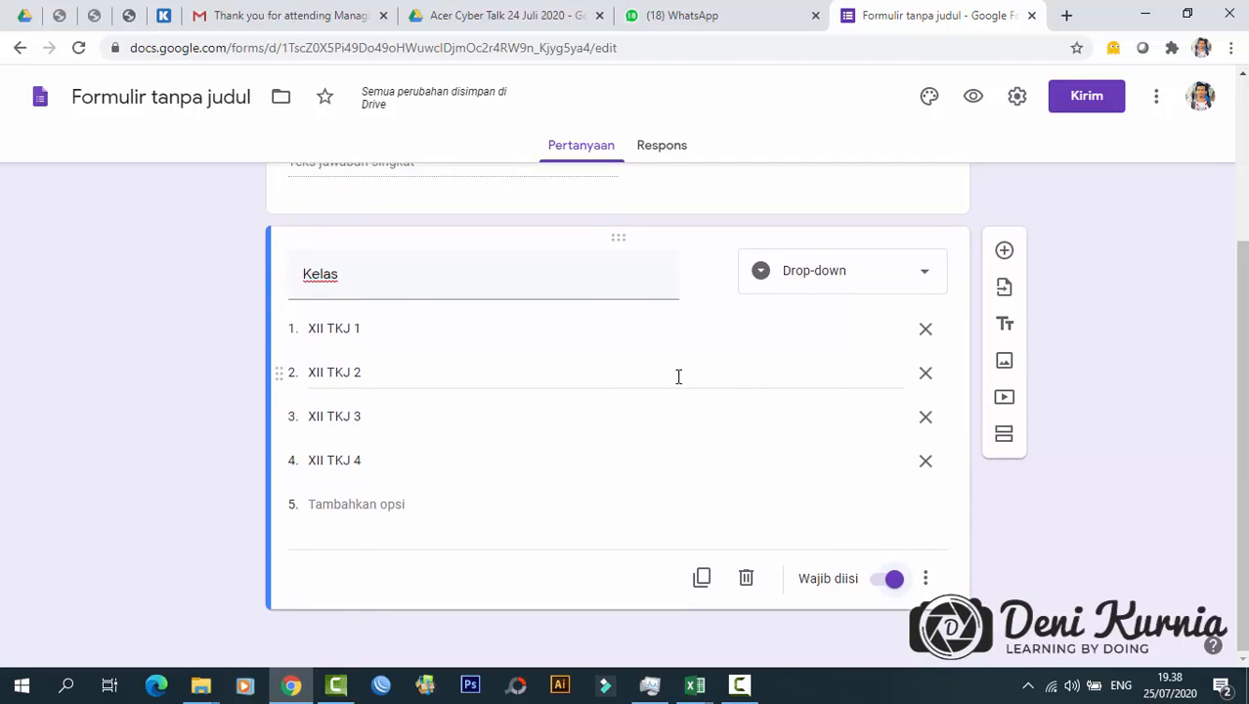
scroll(677, 377, up, 2)
scroll(978, 324, down, 2)
- Add a third question below Kelas and title it "Dokumentasi Kehadiran Belajar di Rumah"
click(1004, 253)
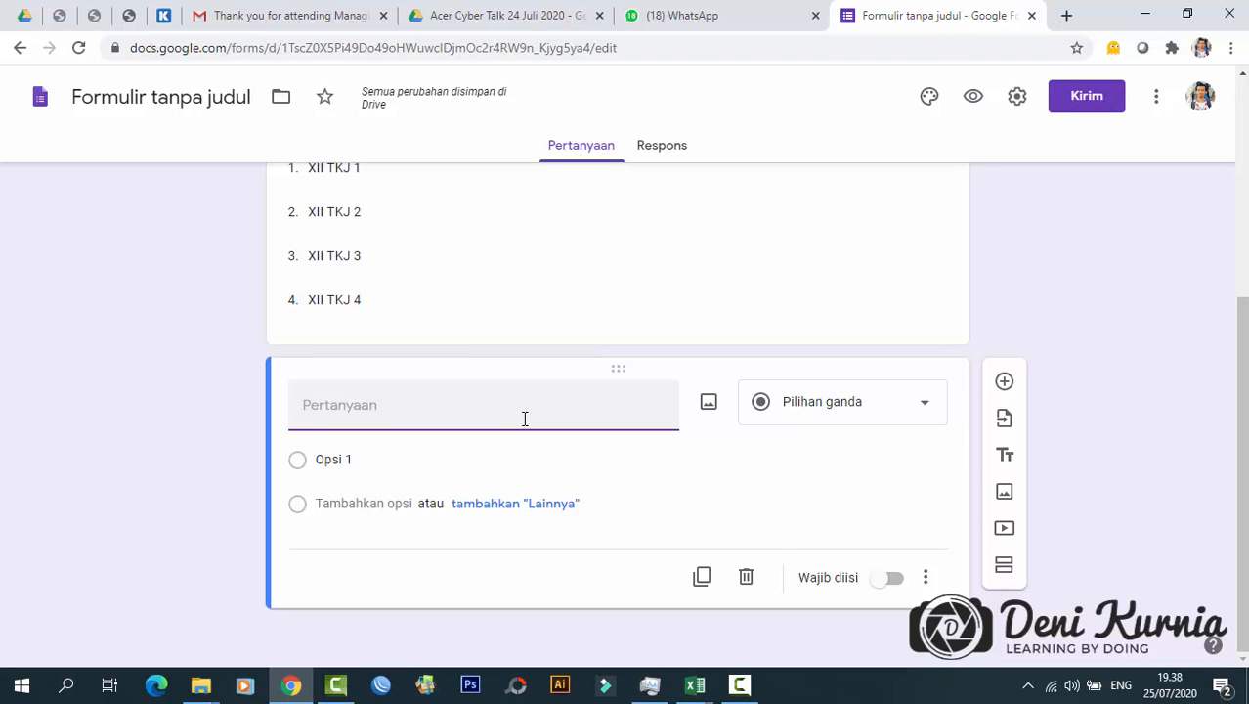
text(Dokume)
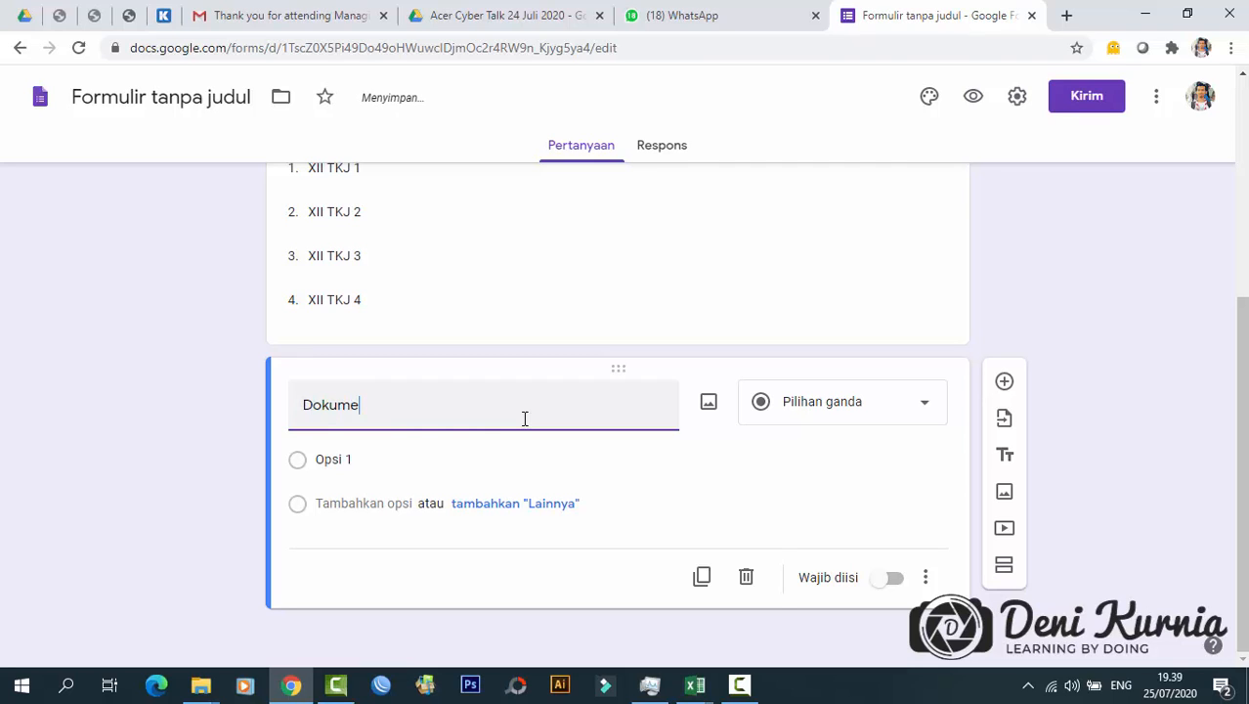
text(ntasi Kehadiran)
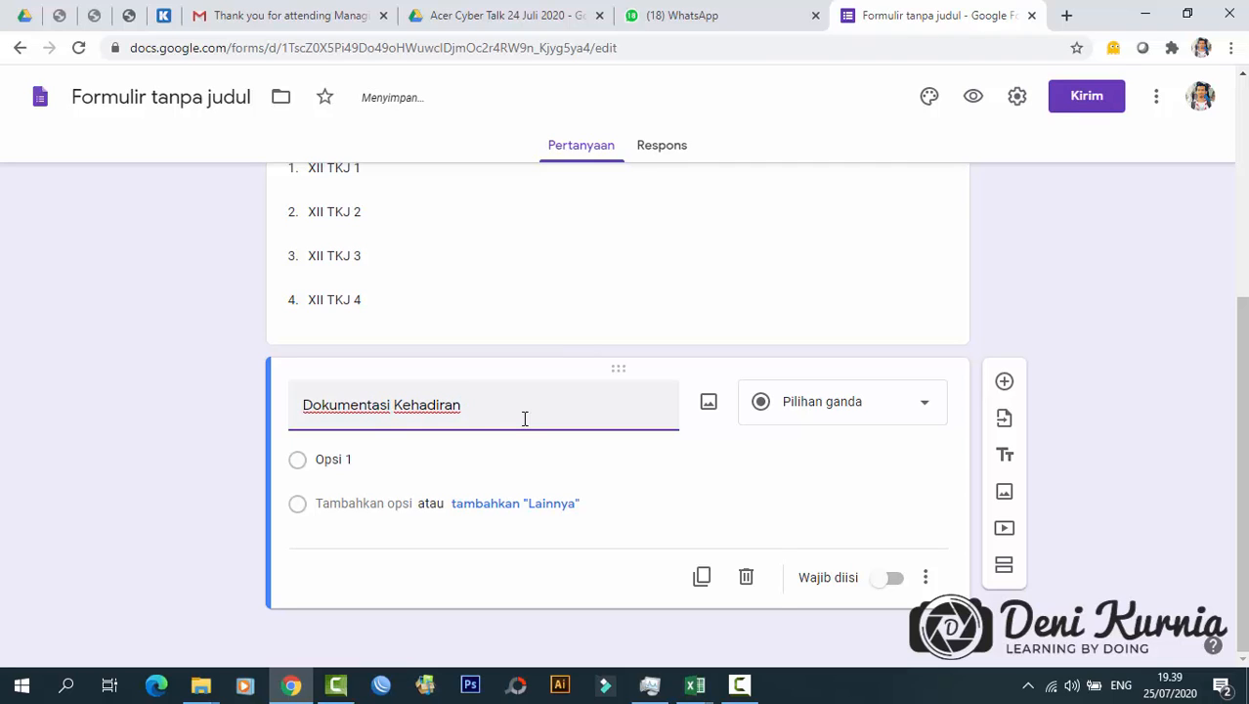
text( Belajar di Rumah)
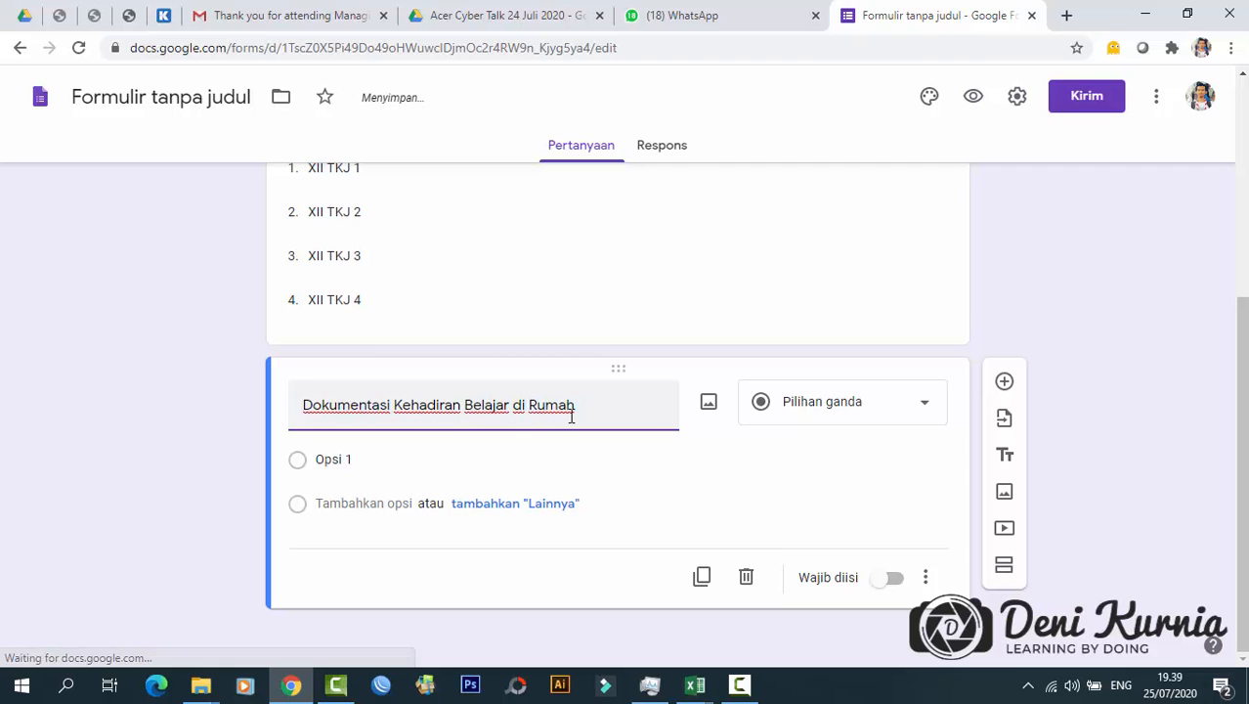
- Change the Dokumentasi Kehadiran question's type to Upload file and allow respondents to upload files to Drive
click(845, 411)
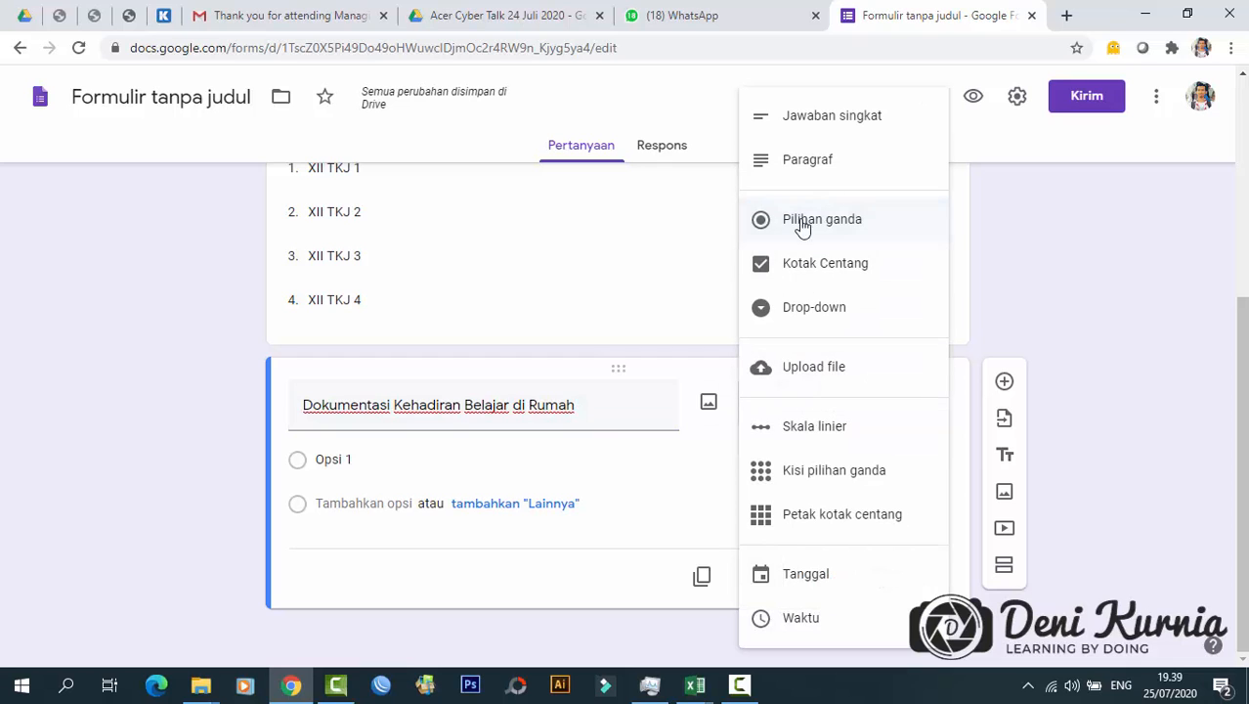
click(810, 381)
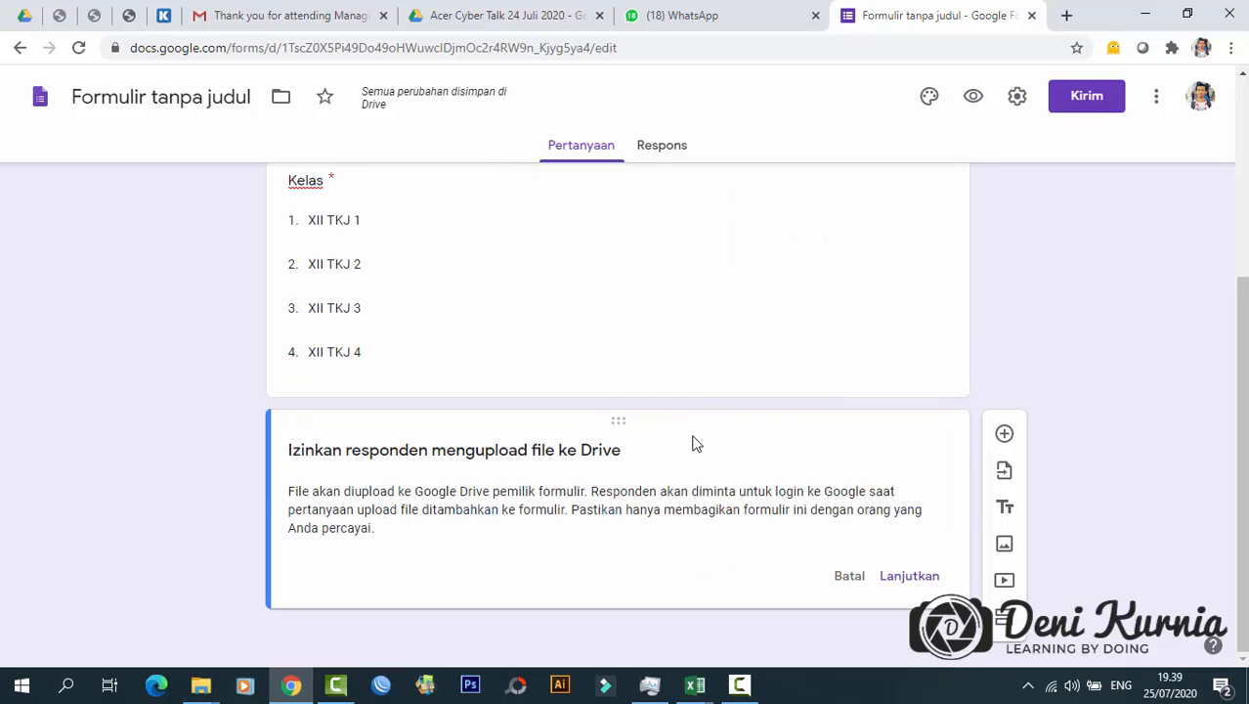
click(899, 576)
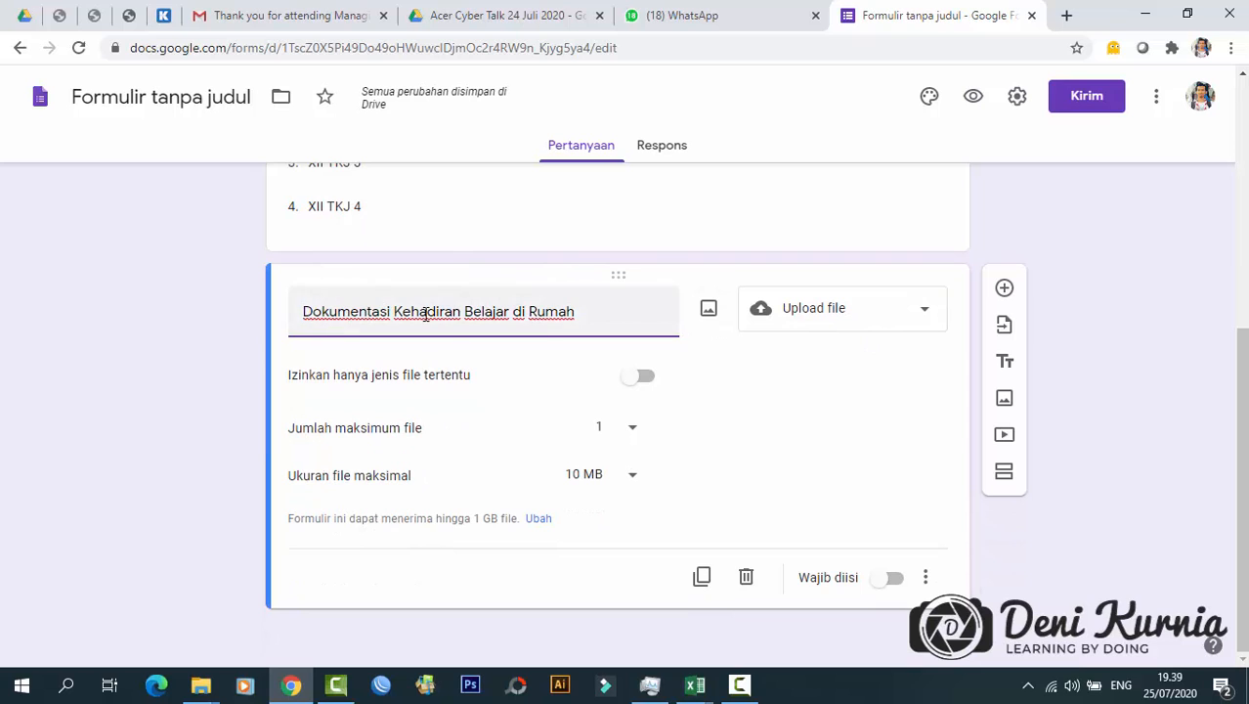
- Restrict the upload question to specific file types and allow both of the types named Gambar
click(643, 377)
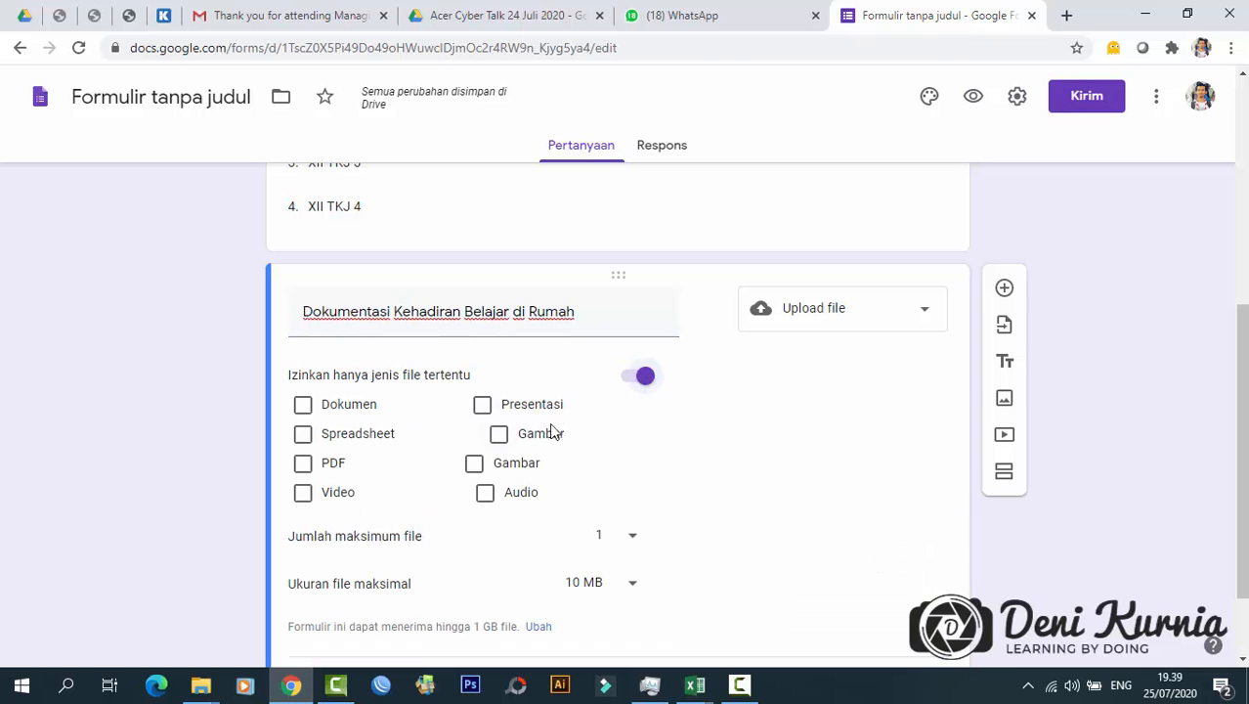
click(499, 434)
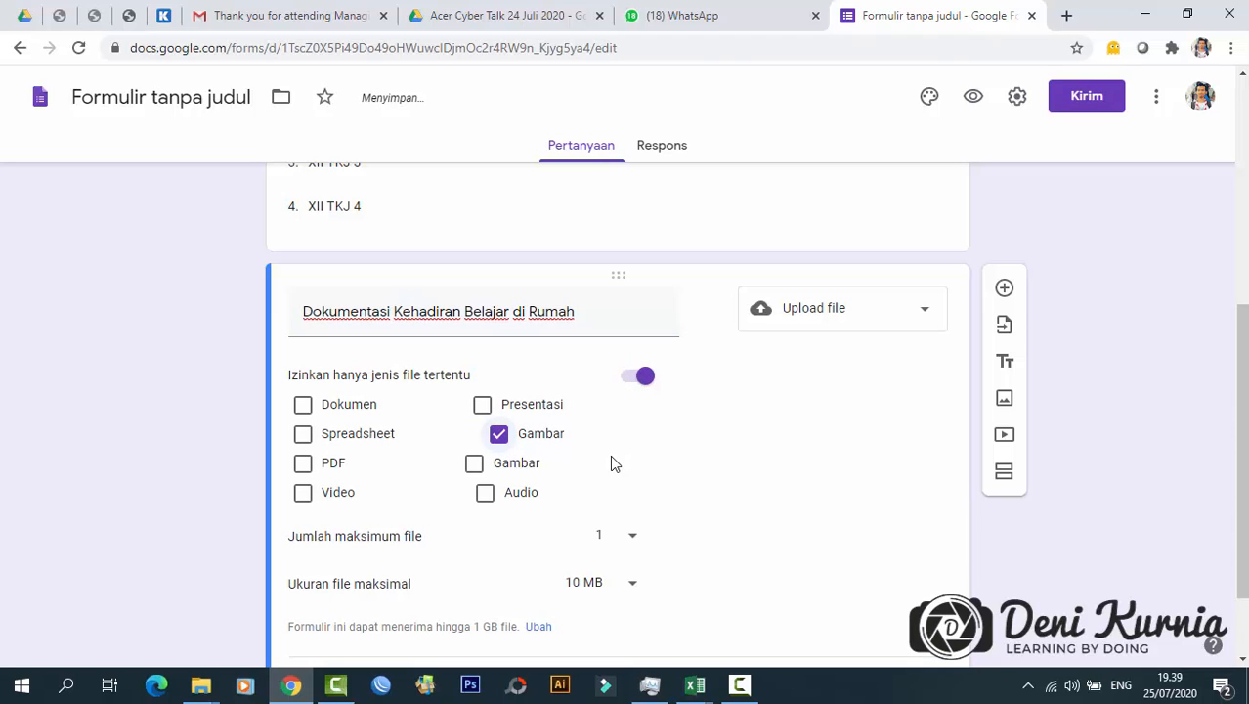
click(474, 464)
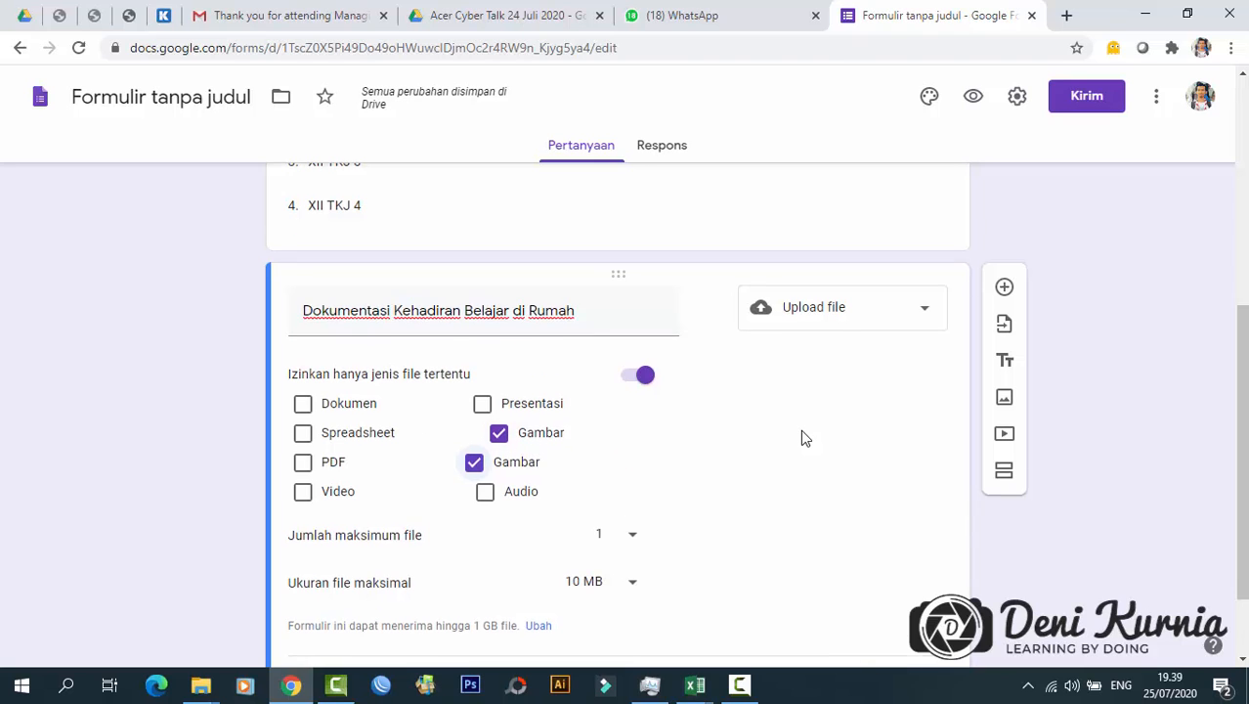
scroll(804, 435, down, 1)
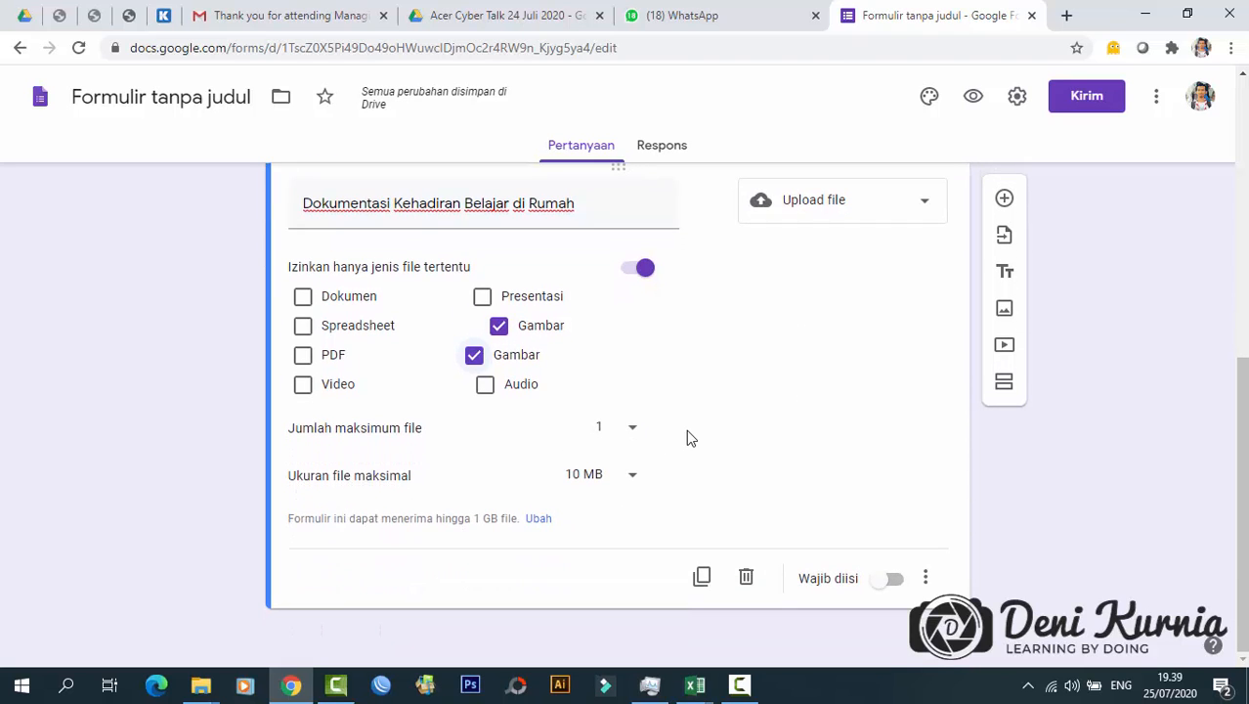
scroll(761, 426, up, 1)
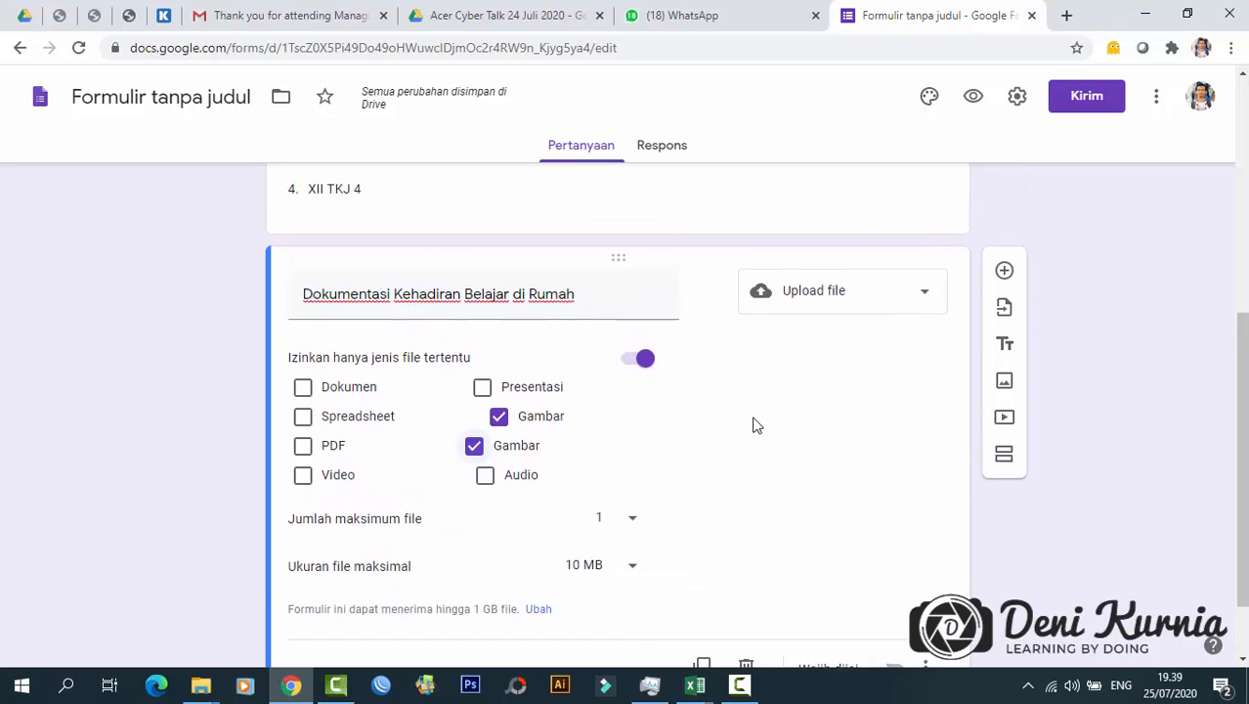
scroll(754, 425, down, 1)
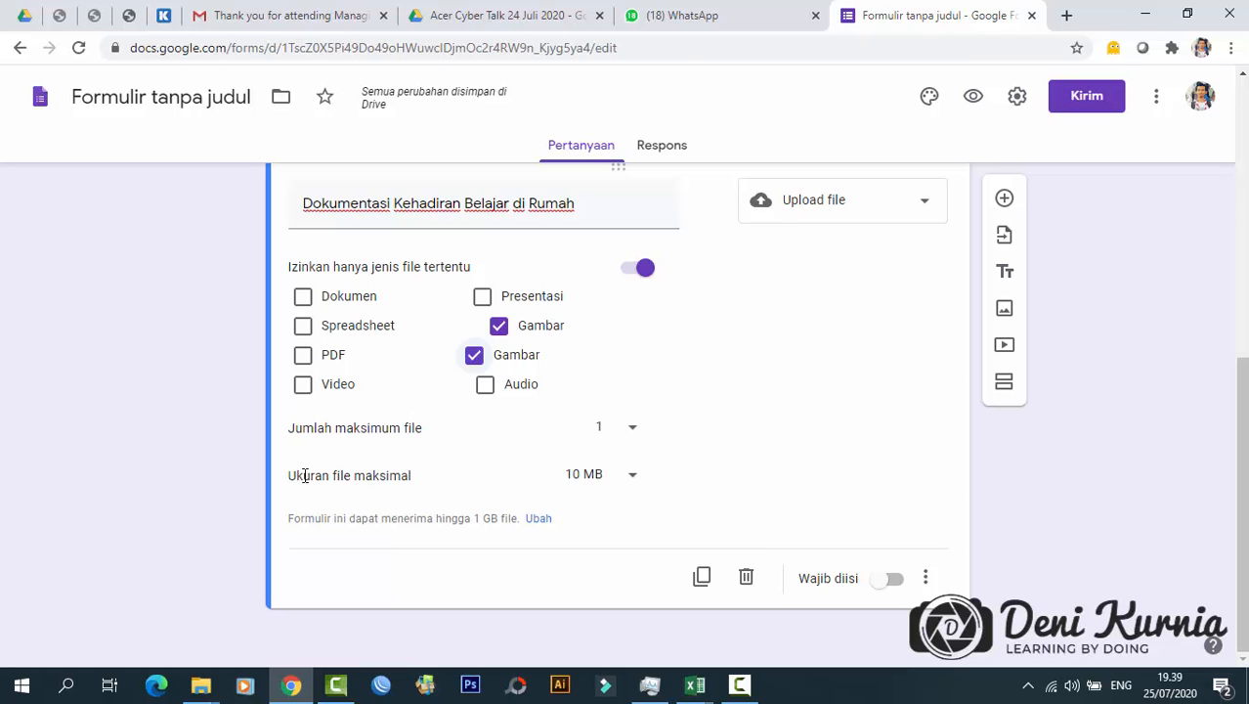
- Set the upload question's maximum file size to 1 MB and make the question required
click(629, 476)
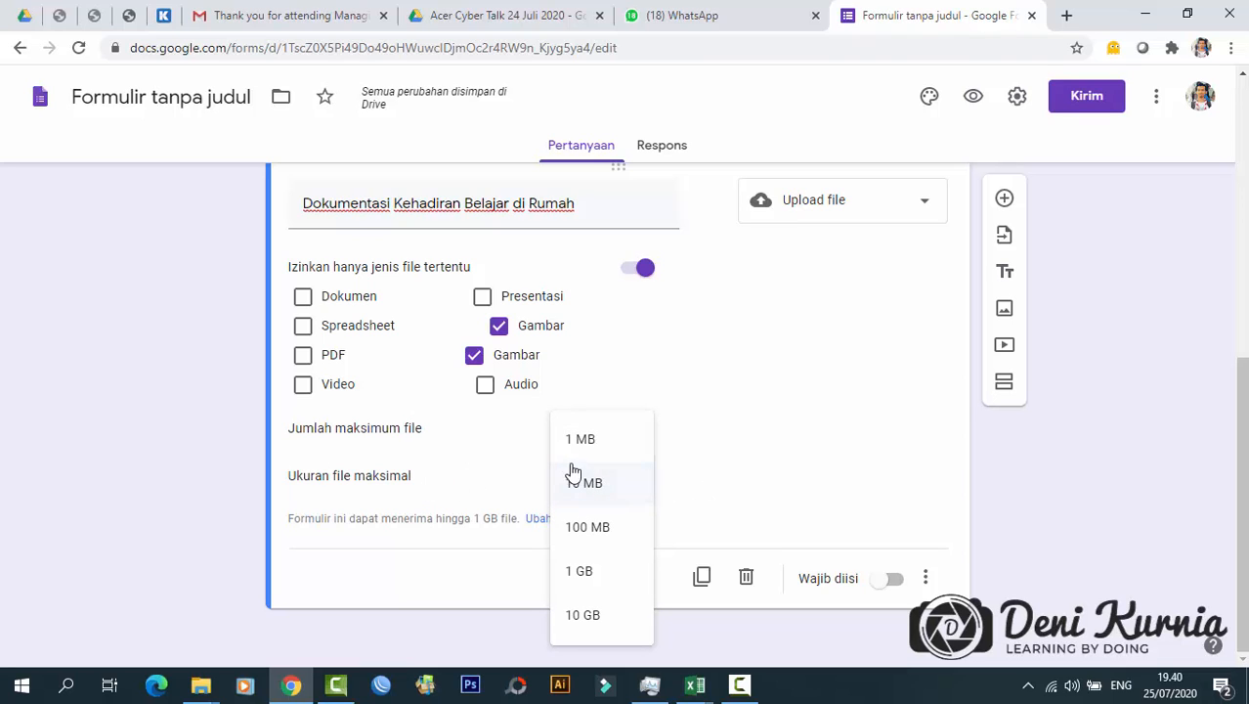
click(594, 444)
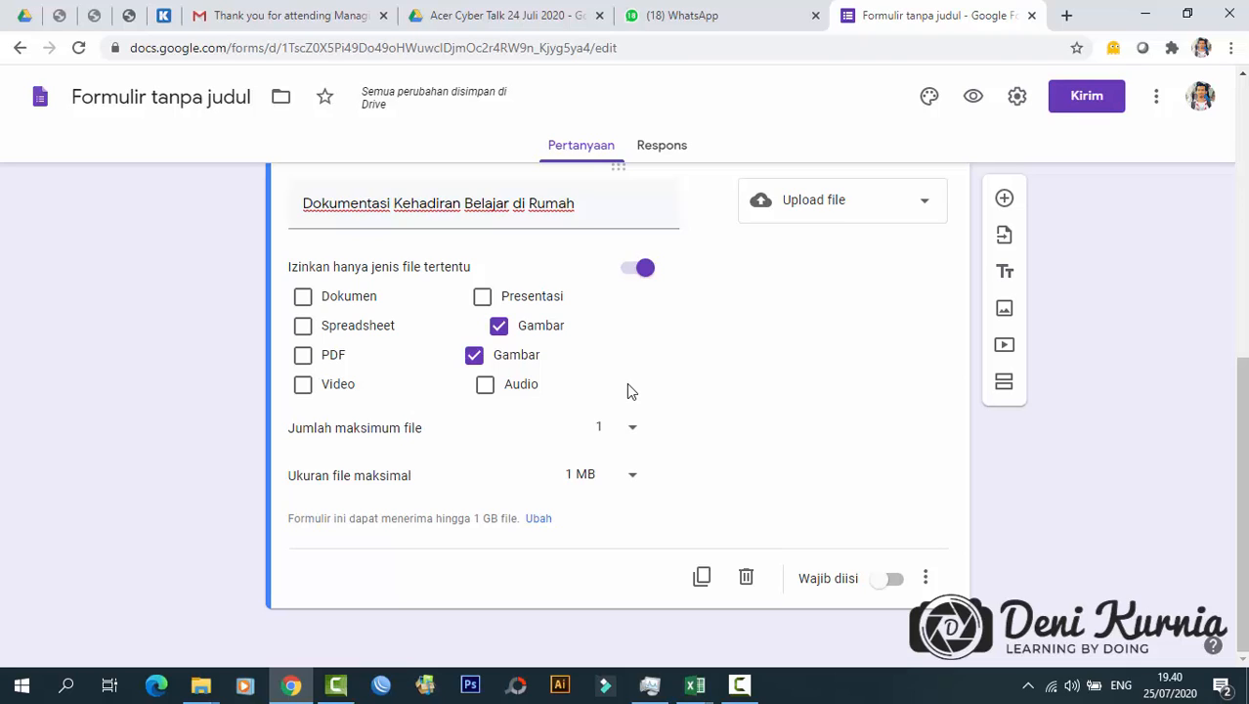
click(891, 578)
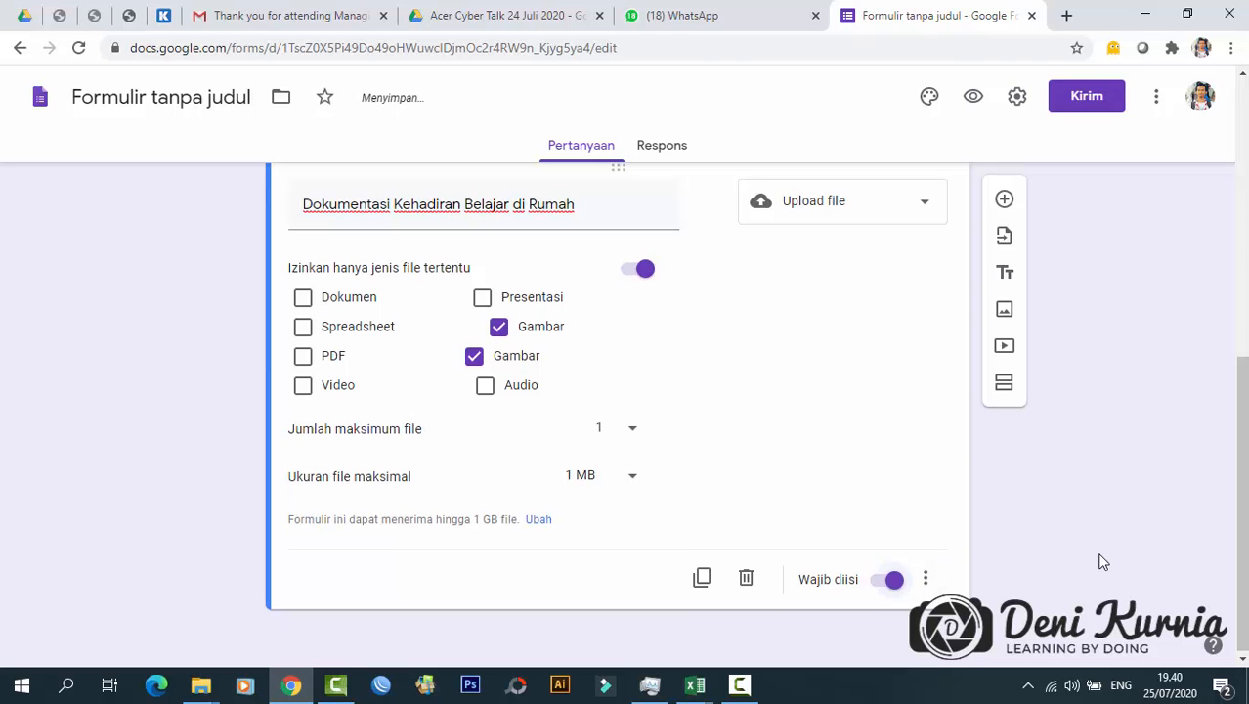
scroll(1102, 558, up, 3)
scroll(1094, 581, down, 2)
scroll(1075, 577, down, 1)
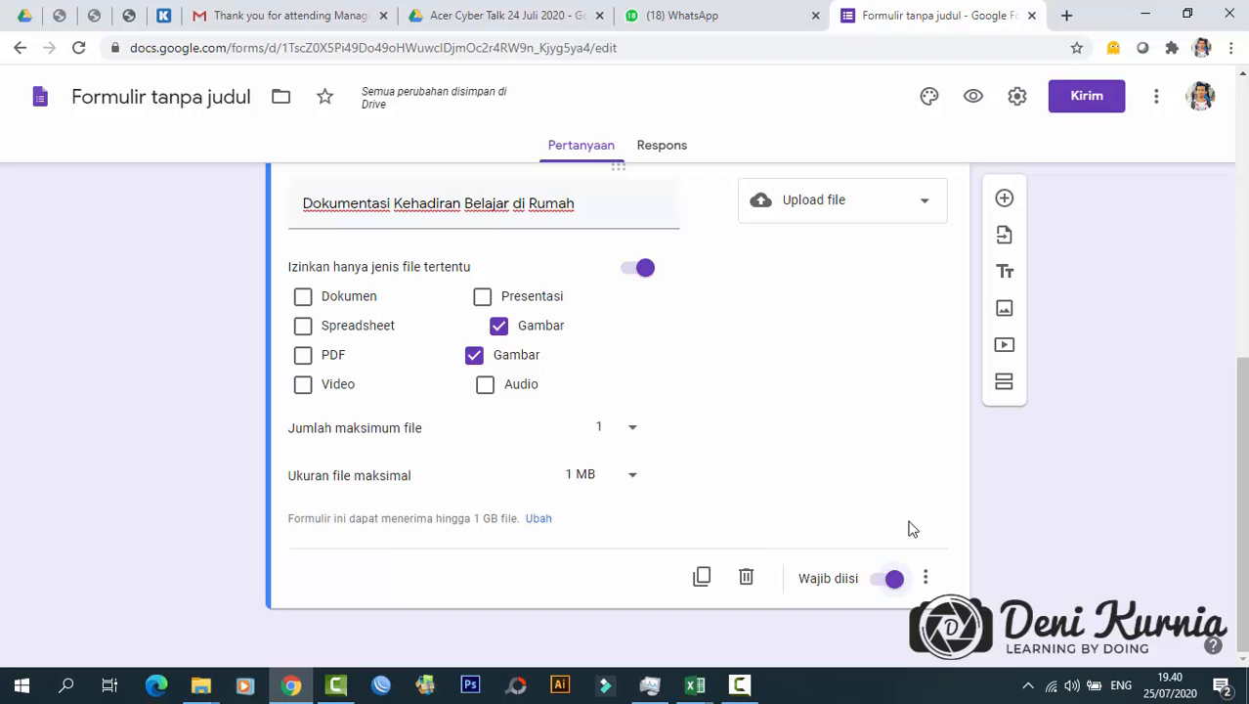
scroll(906, 528, up, 5)
scroll(1000, 503, up, 1)
scroll(1017, 508, down, 6)
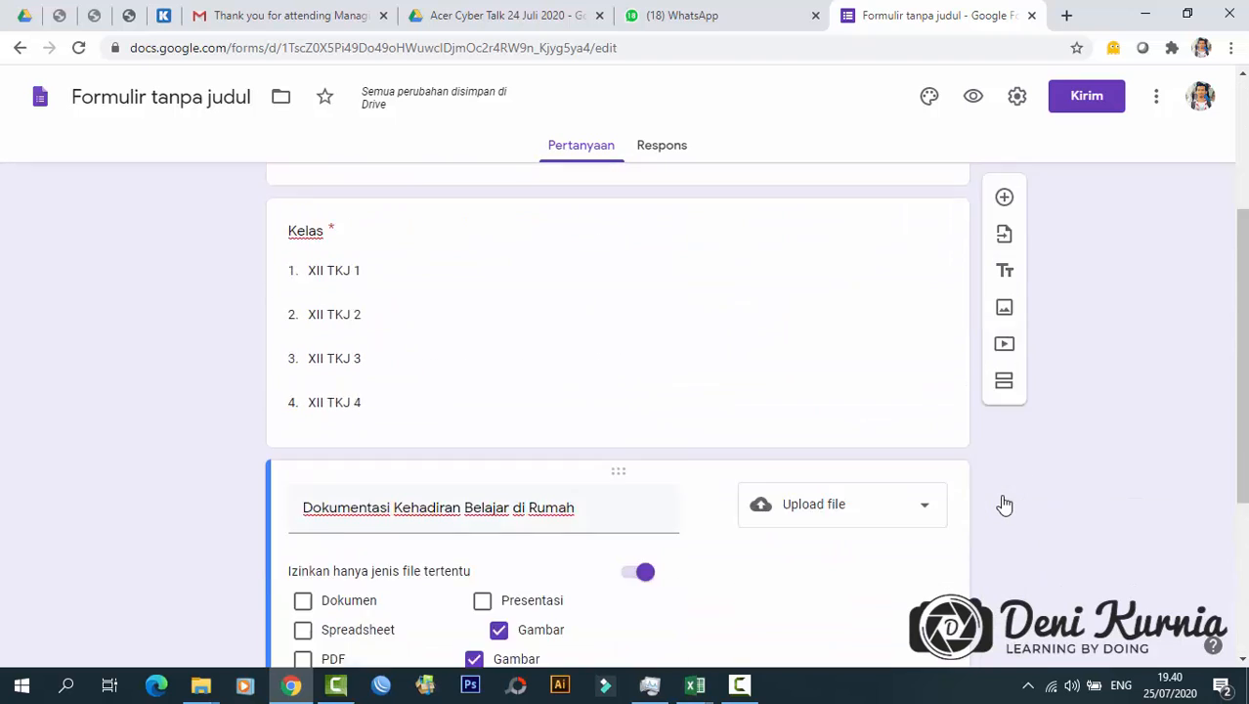
click(1004, 200)
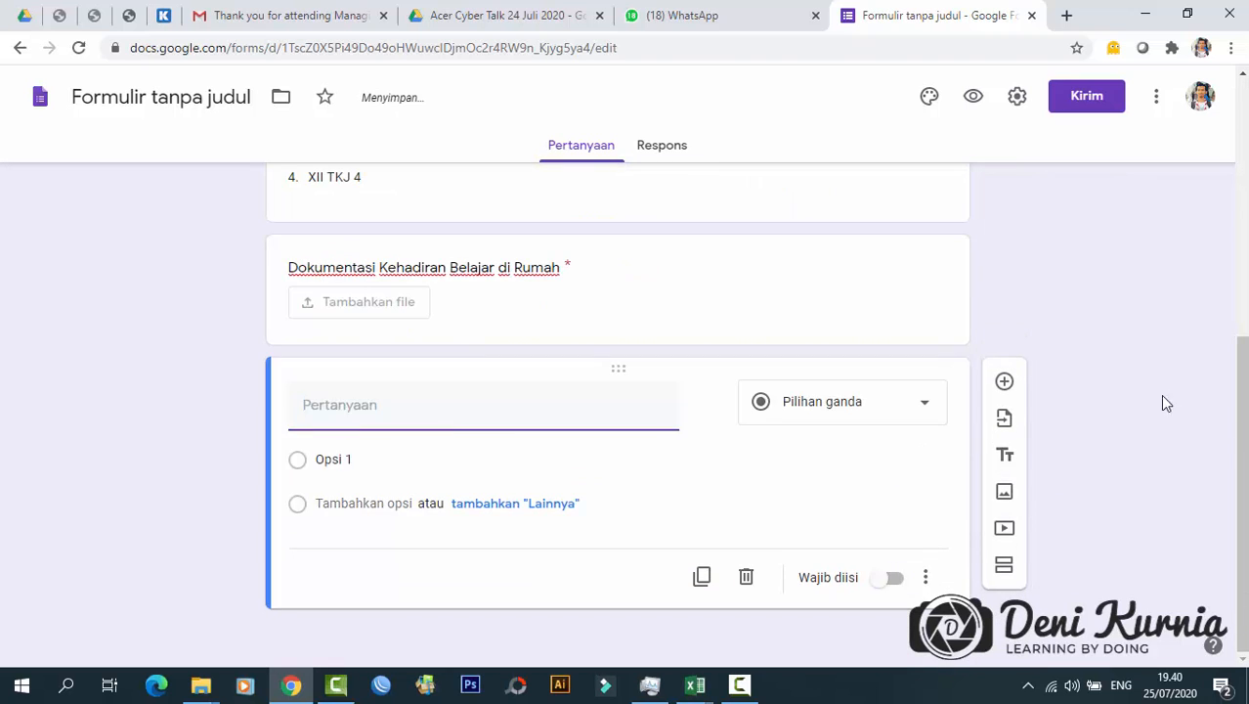
click(856, 414)
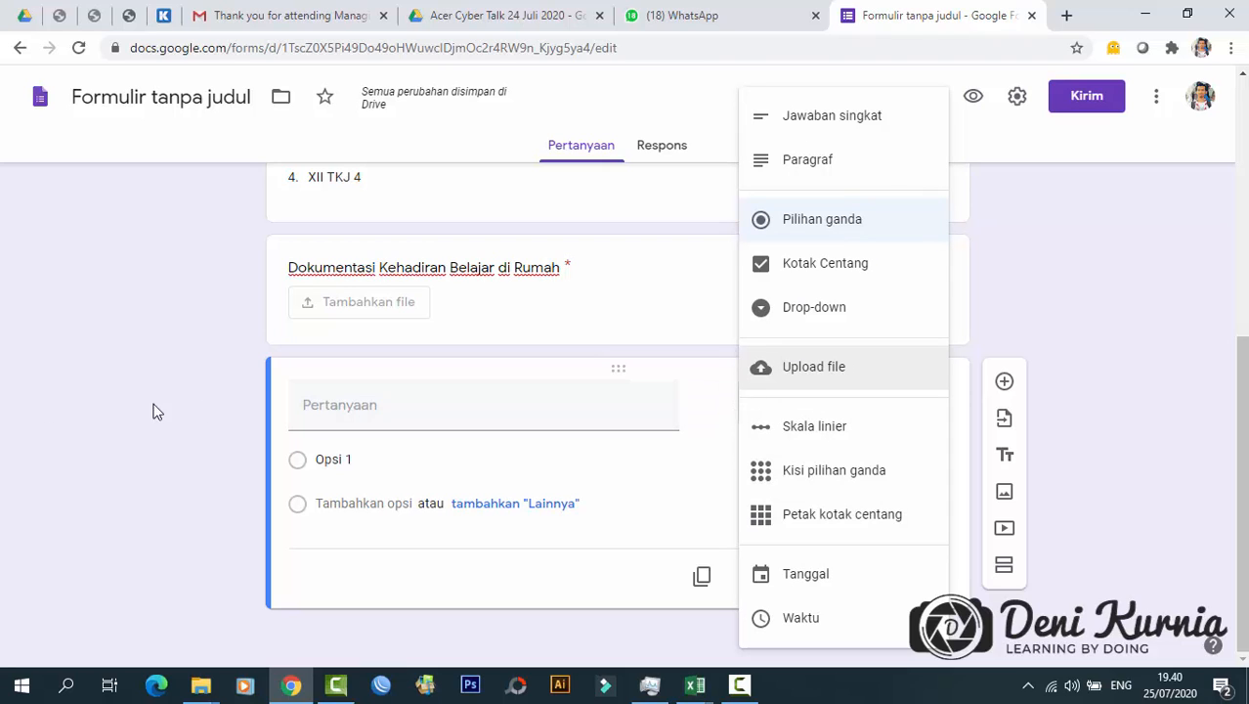
click(281, 385)
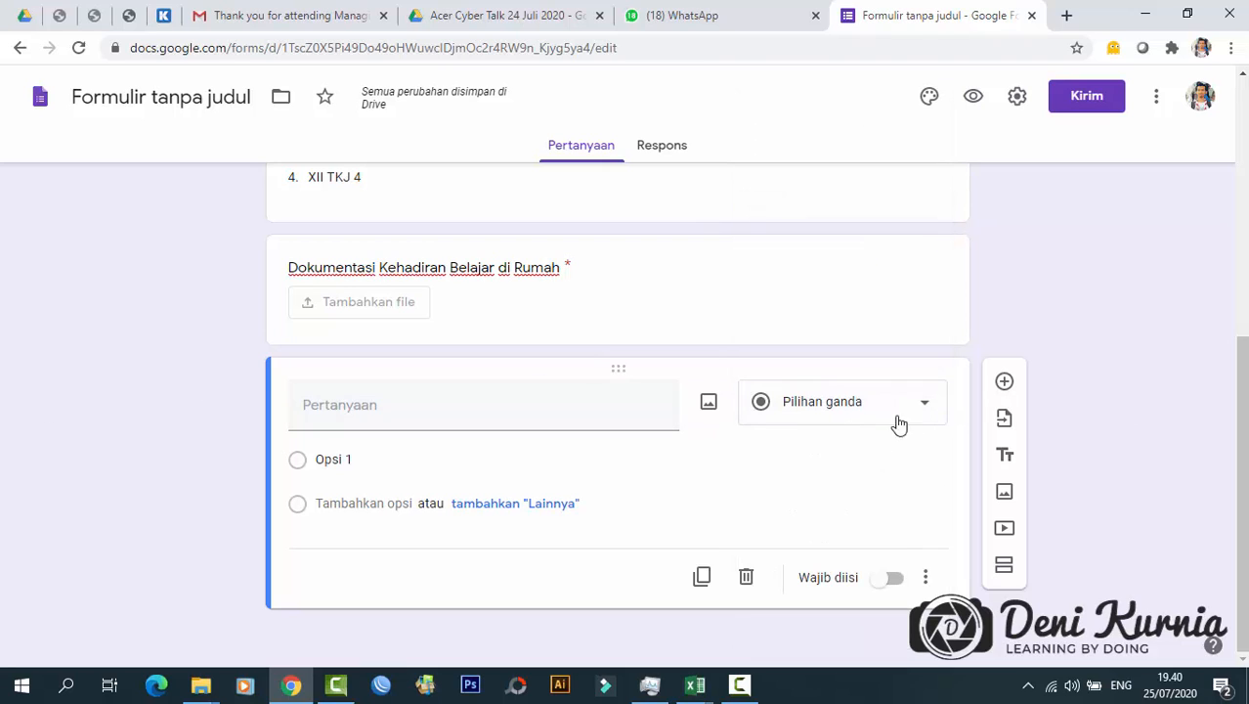
scroll(313, 352, up, 1)
scroll(315, 333, up, 4)
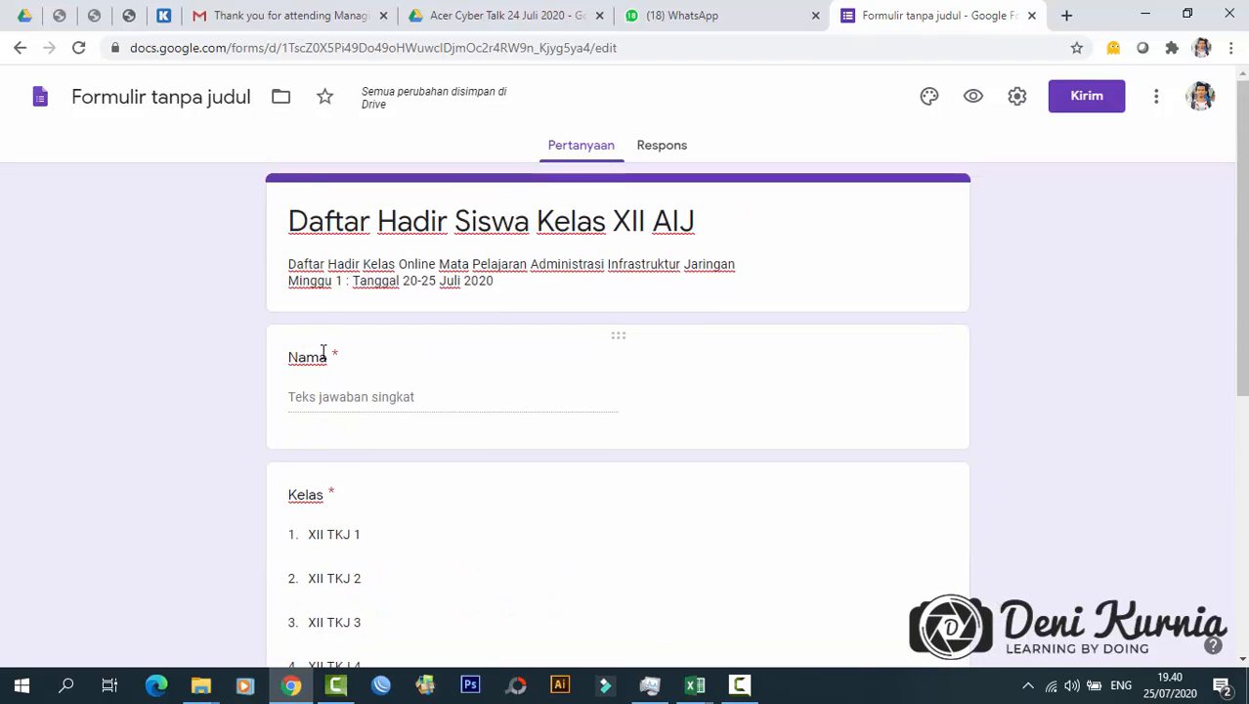
scroll(324, 354, down, 5)
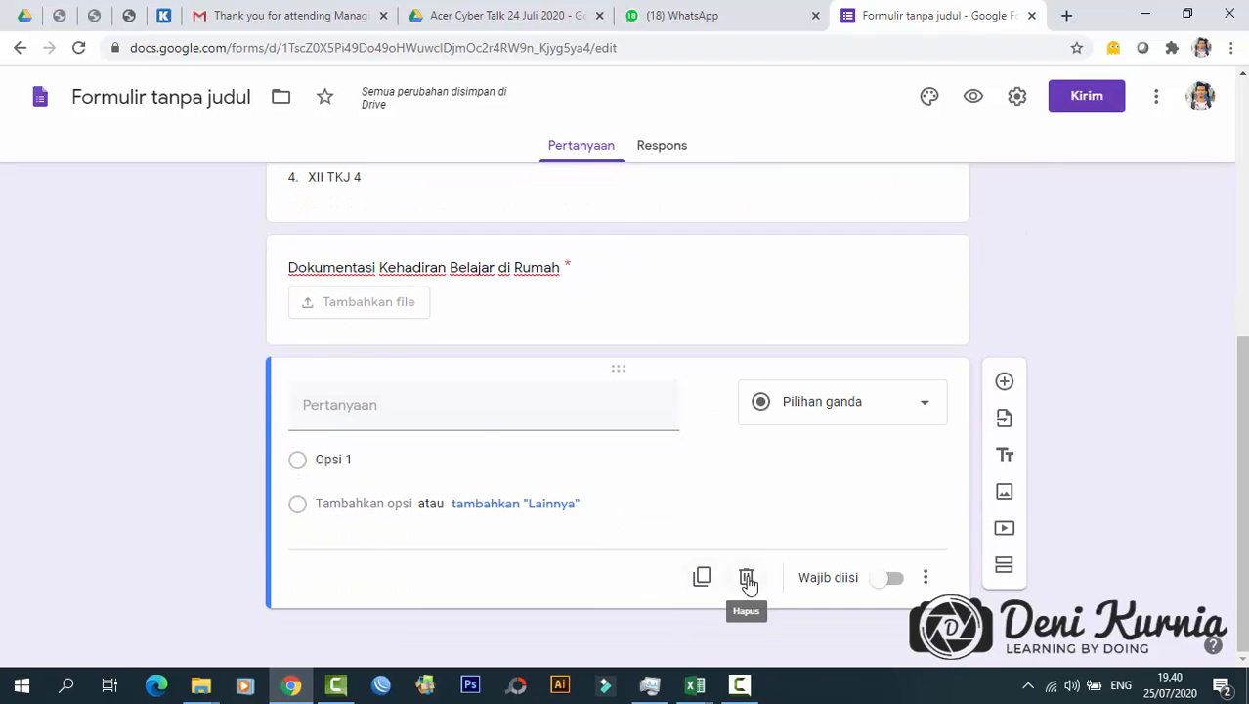
click(747, 577)
scroll(1046, 461, up, 5)
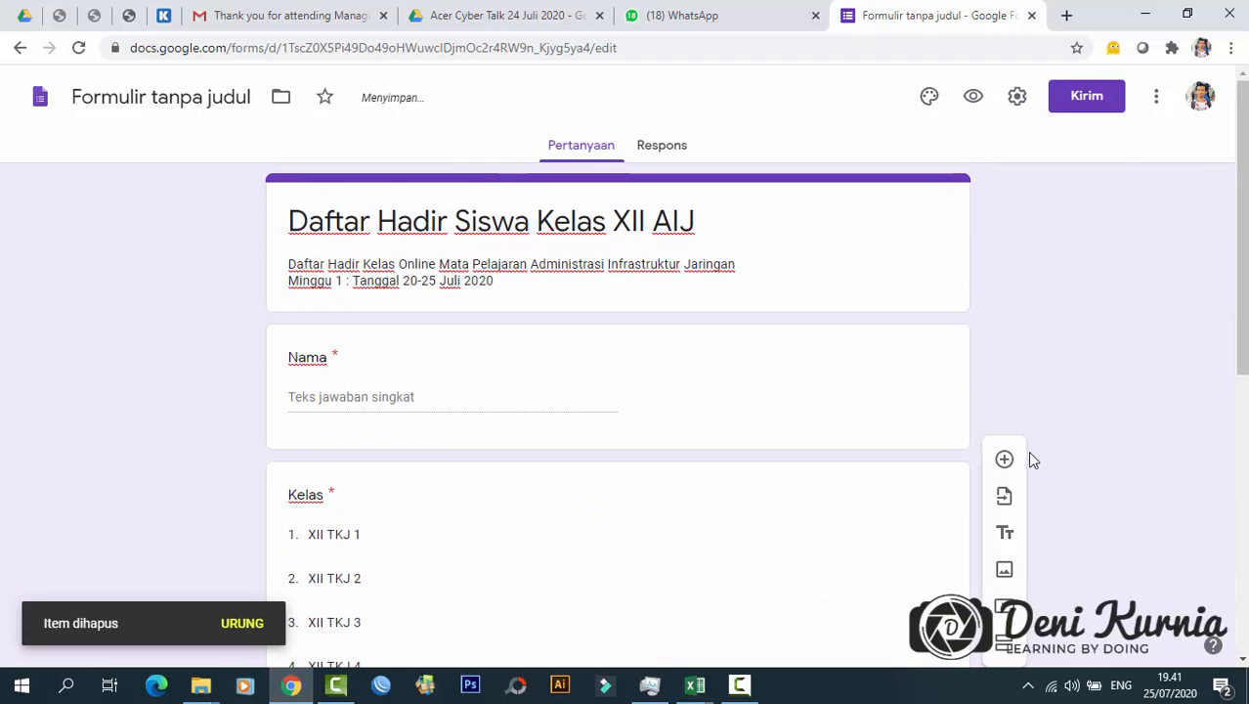
- Review the form from its header through the Nama, Kelas and Dokumentasi Kehadiran questions, and view its responses page
scroll(1029, 455, down, 5)
scroll(1080, 503, up, 5)
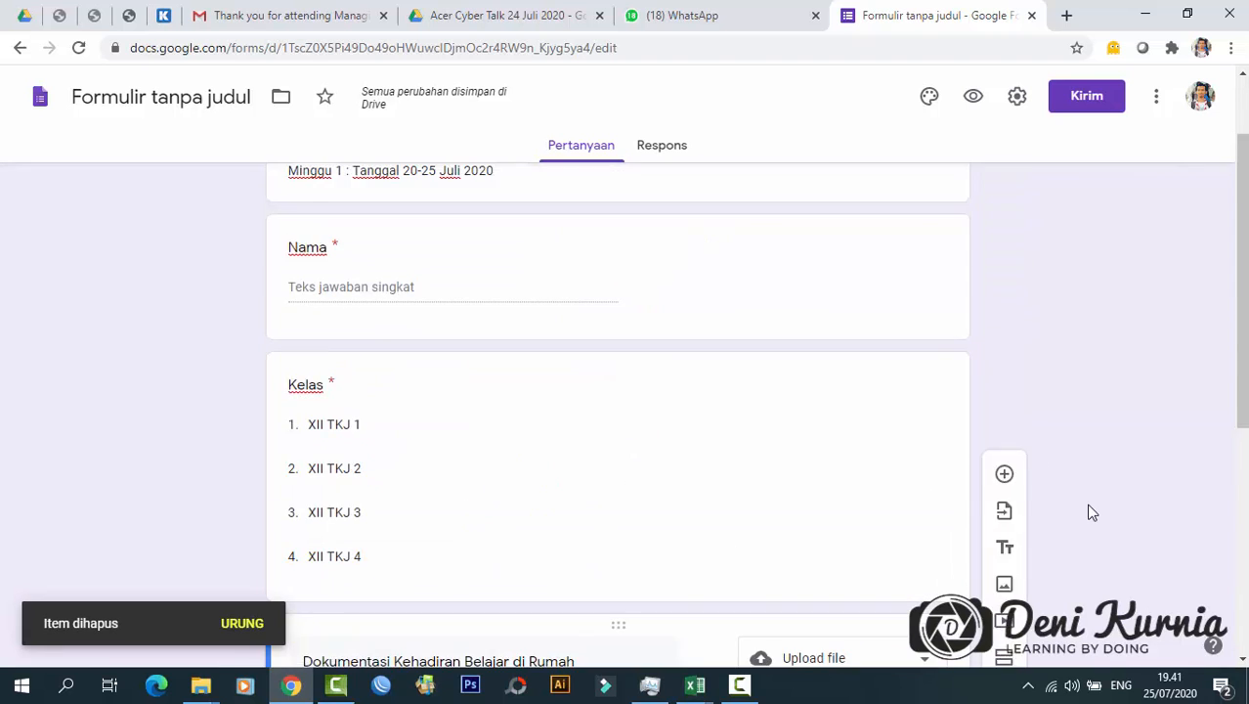
scroll(508, 398, down, 5)
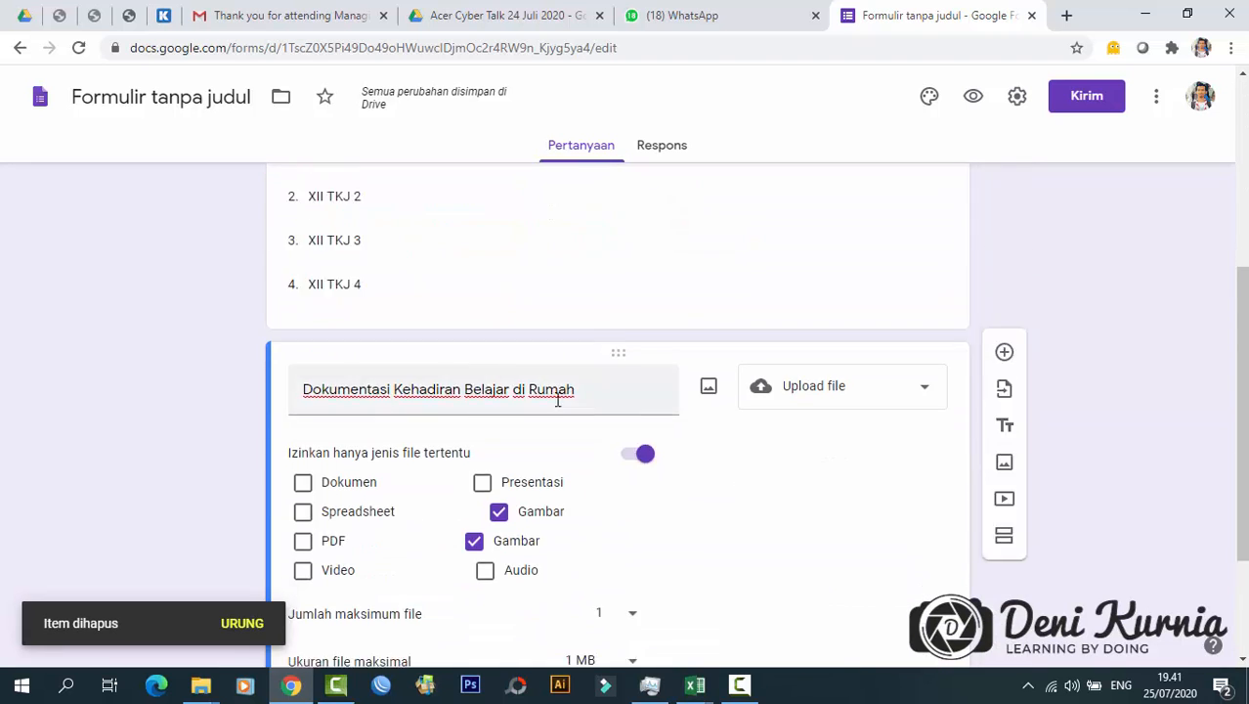
scroll(809, 438, up, 5)
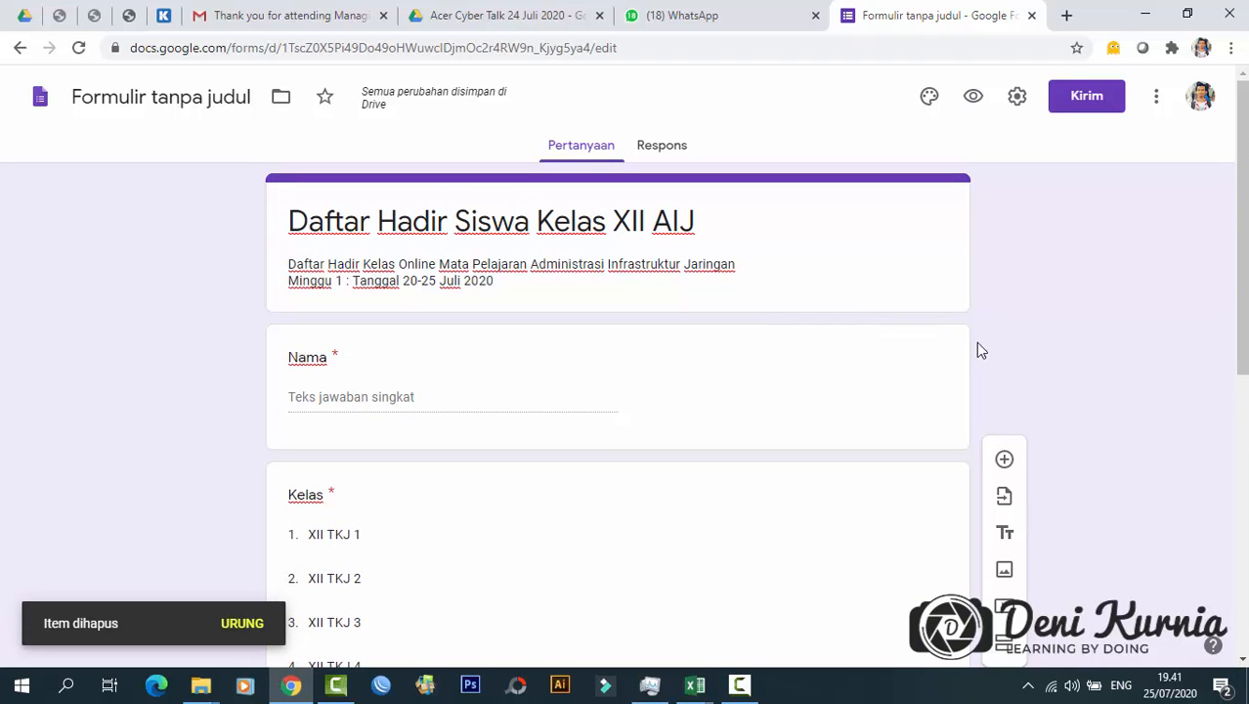
scroll(578, 394, down, 3)
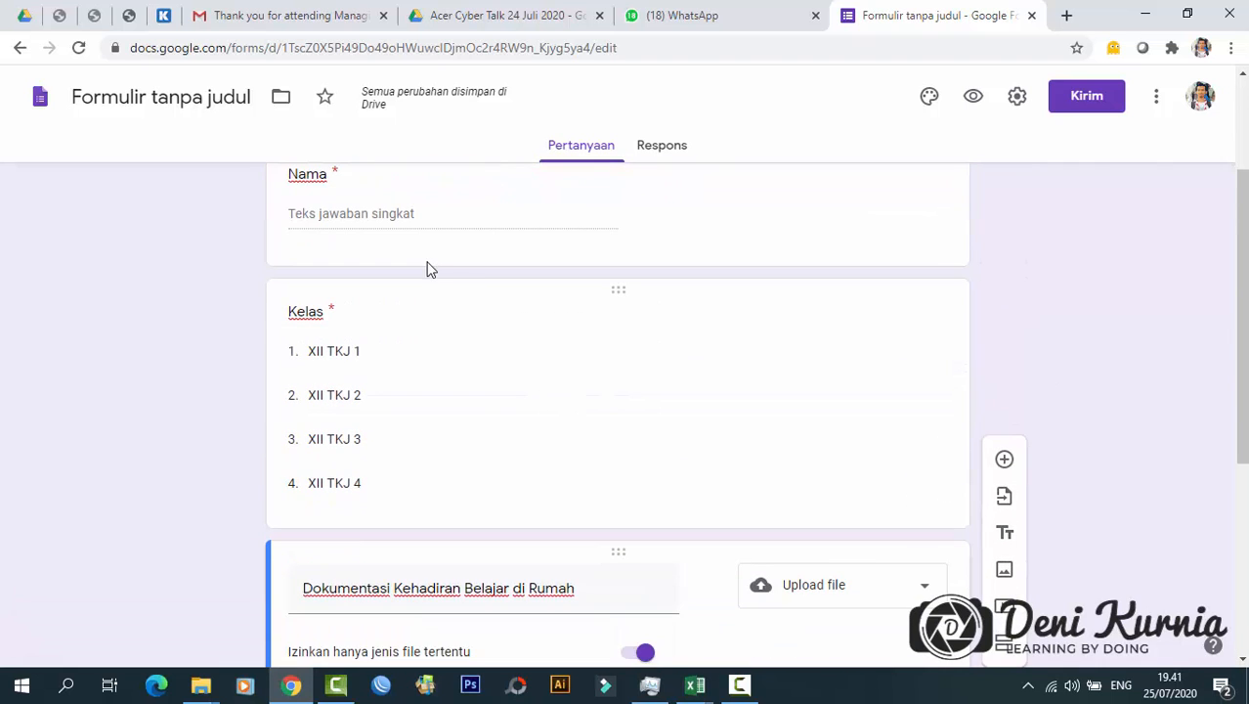
scroll(587, 371, down, 1)
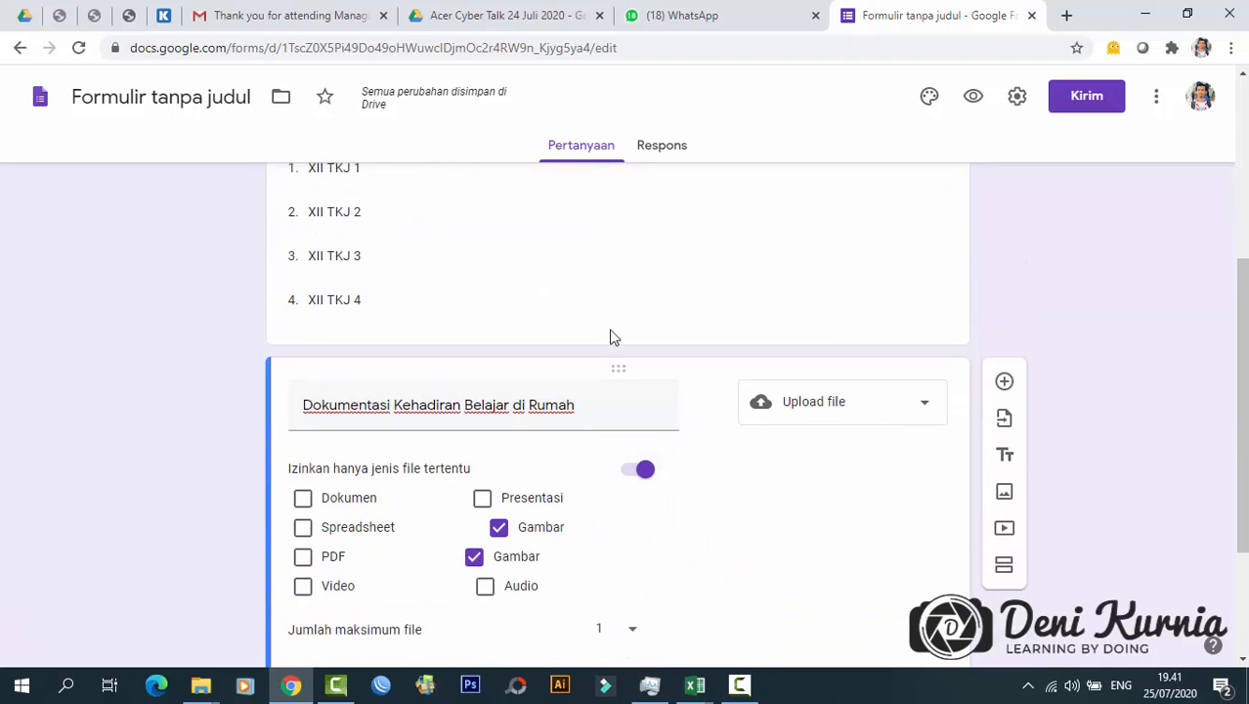
scroll(1093, 406, up, 2)
scroll(1103, 396, up, 2)
scroll(1067, 393, down, 2)
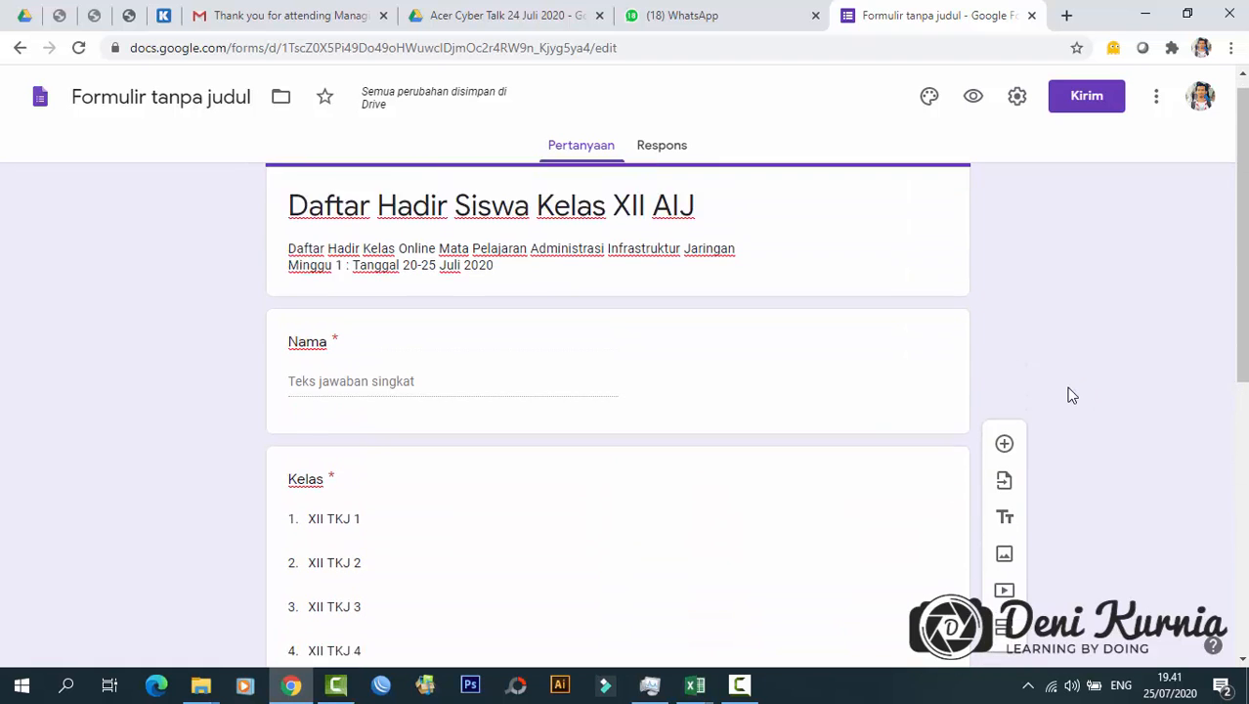
scroll(1067, 392, up, 2)
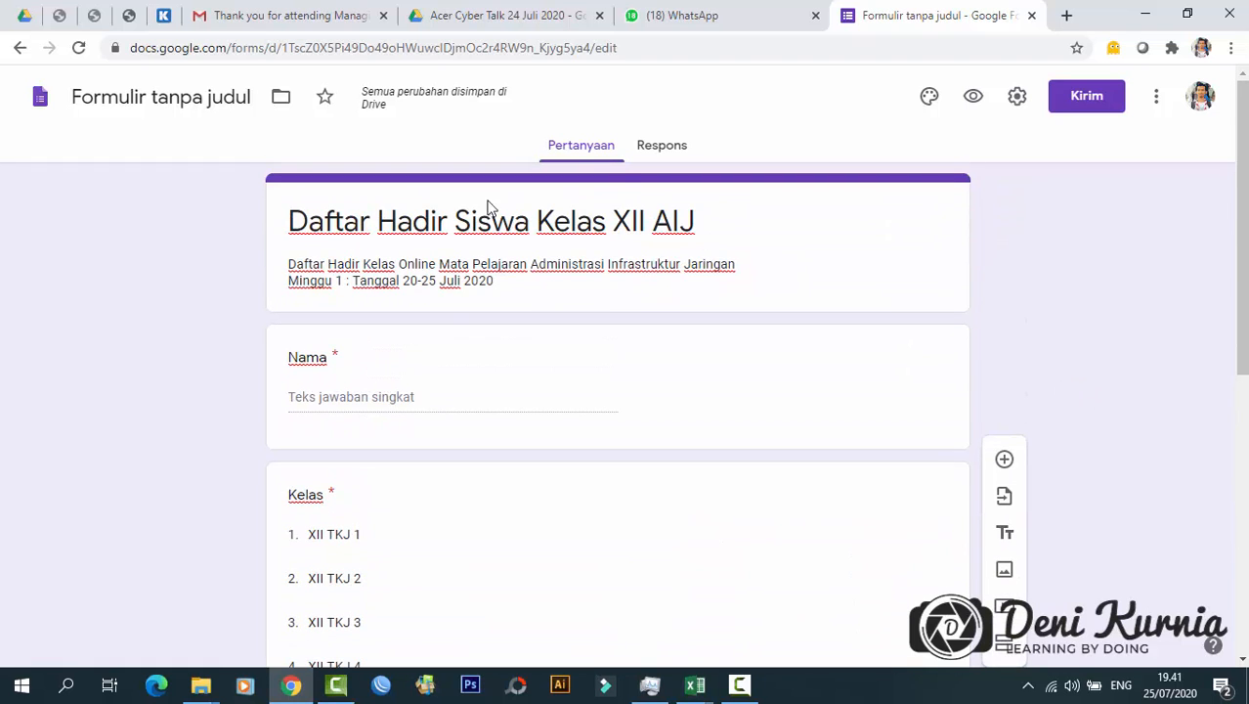
click(684, 155)
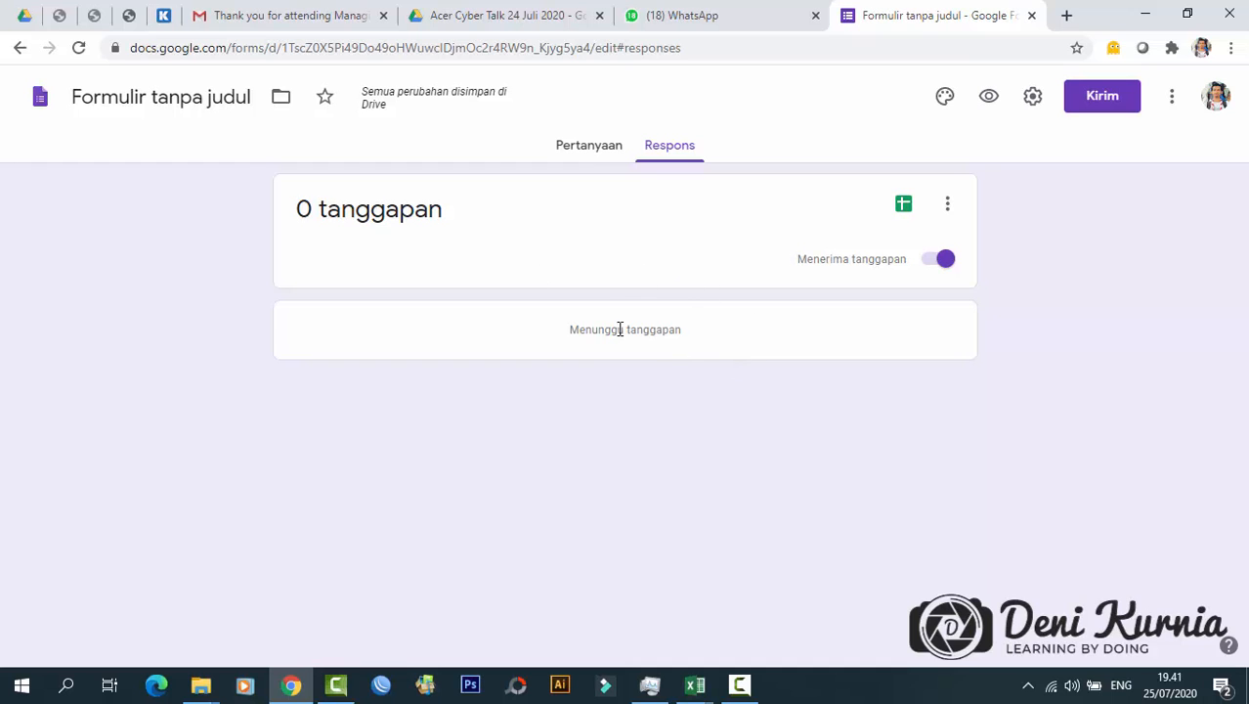
- Return to the questions and name the form file Daftar Hadir Siswa Kelas XII AIJ, matching the form's title
click(610, 158)
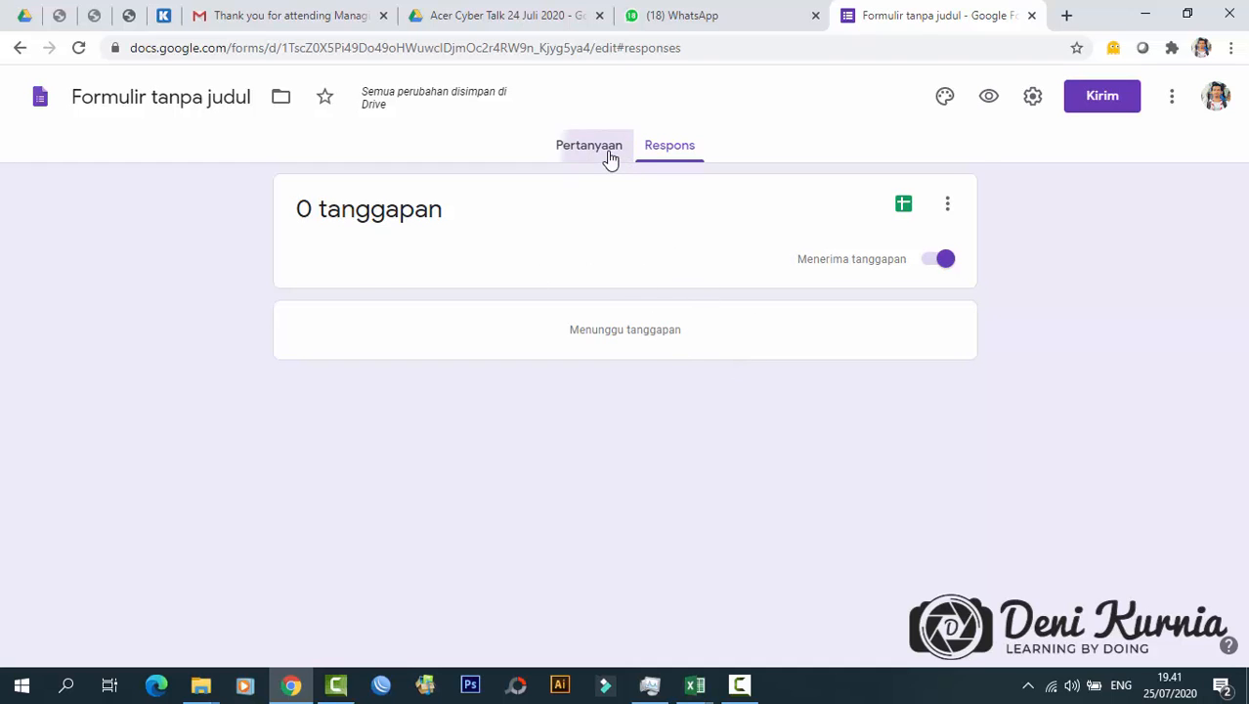
click(226, 96)
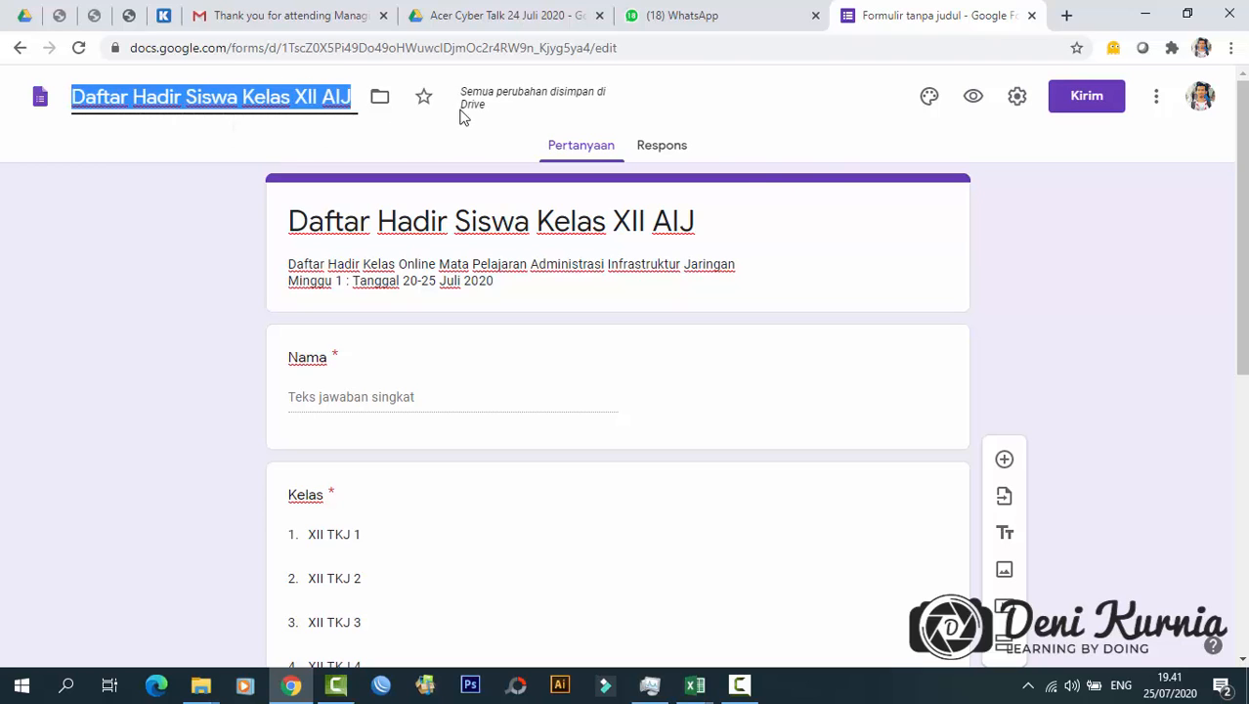
click(1042, 193)
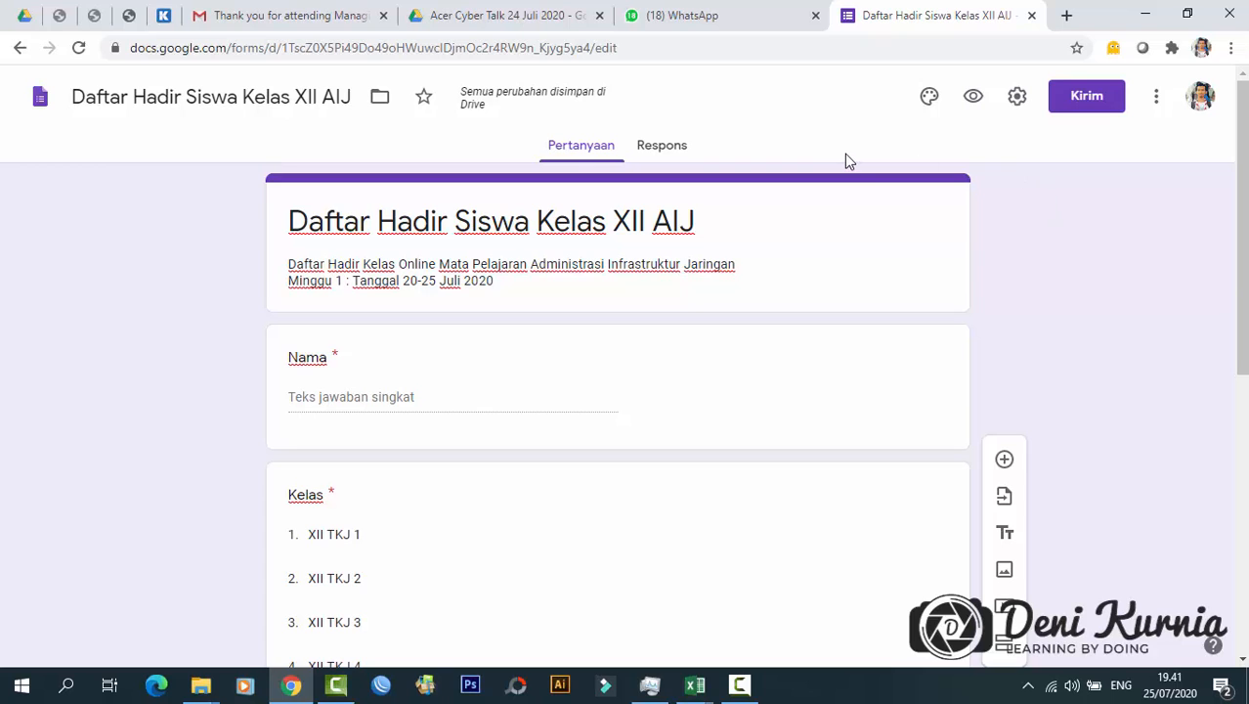
- Preview the form as a respondent and examine its header, the Nama field and the other questions
click(979, 102)
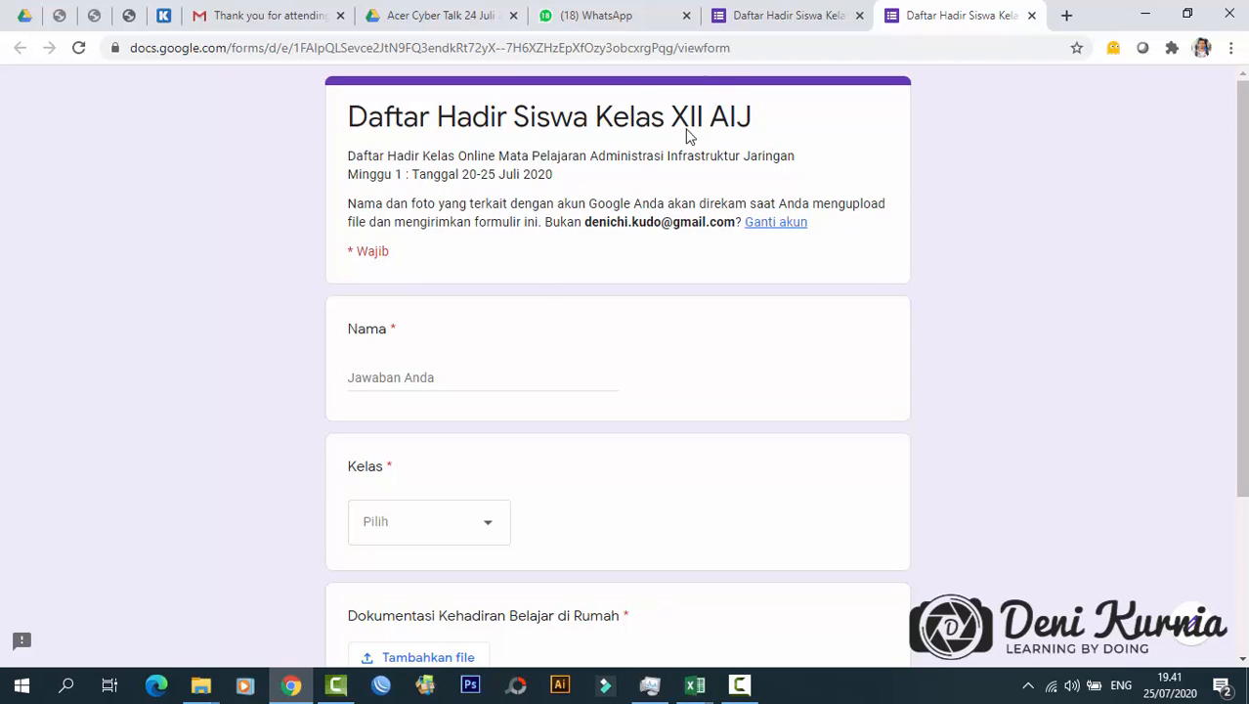
scroll(625, 234, down, 3)
scroll(624, 244, up, 2)
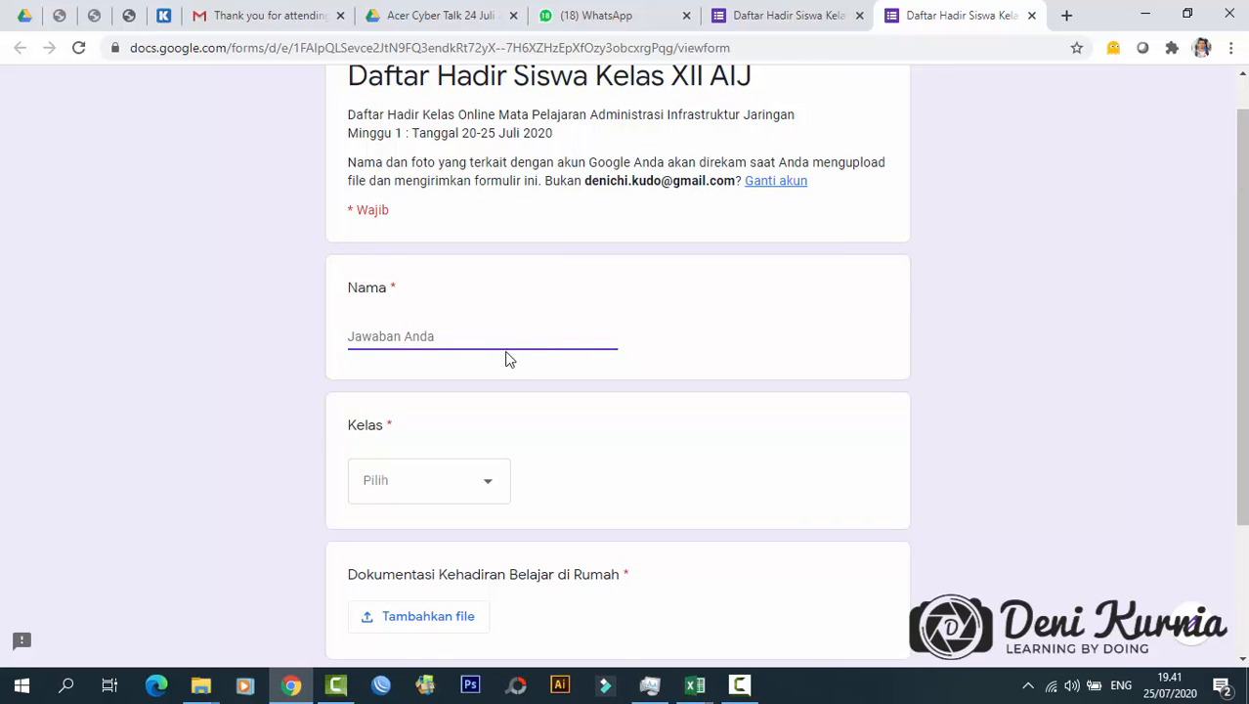
text(m)
key(BackSpace)
scroll(572, 597, down, 2)
scroll(491, 477, up, 1)
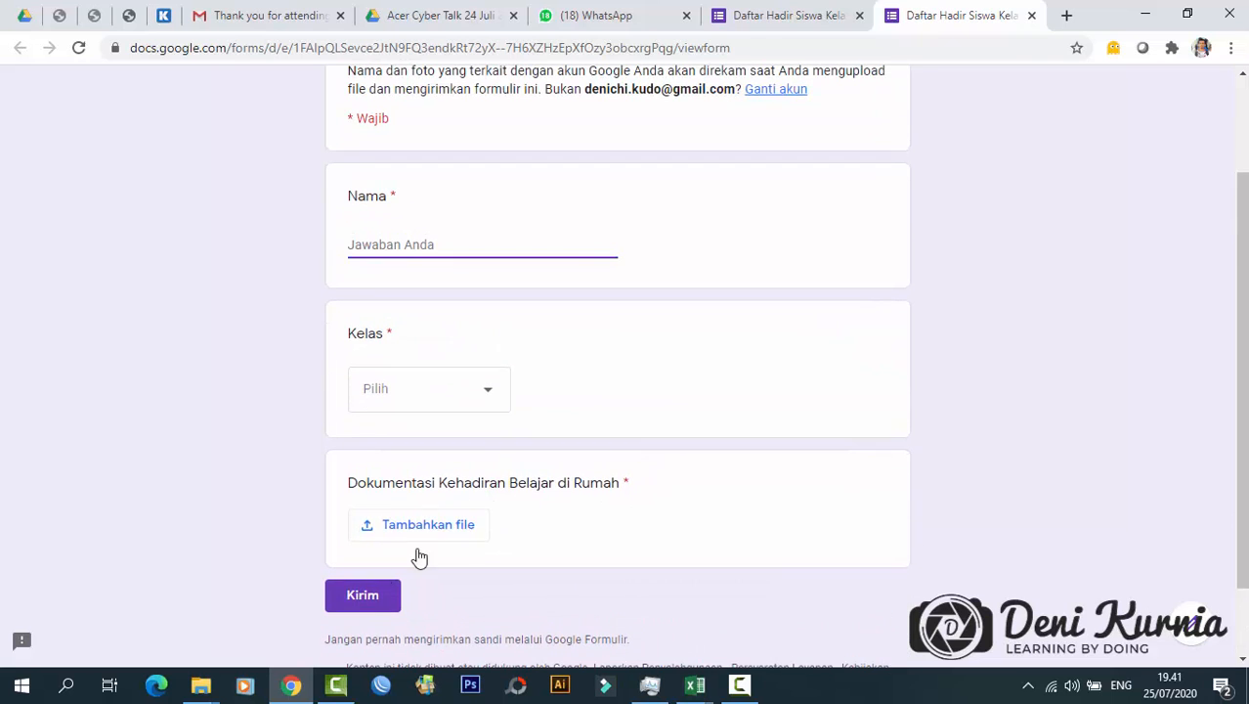
scroll(593, 424, up, 2)
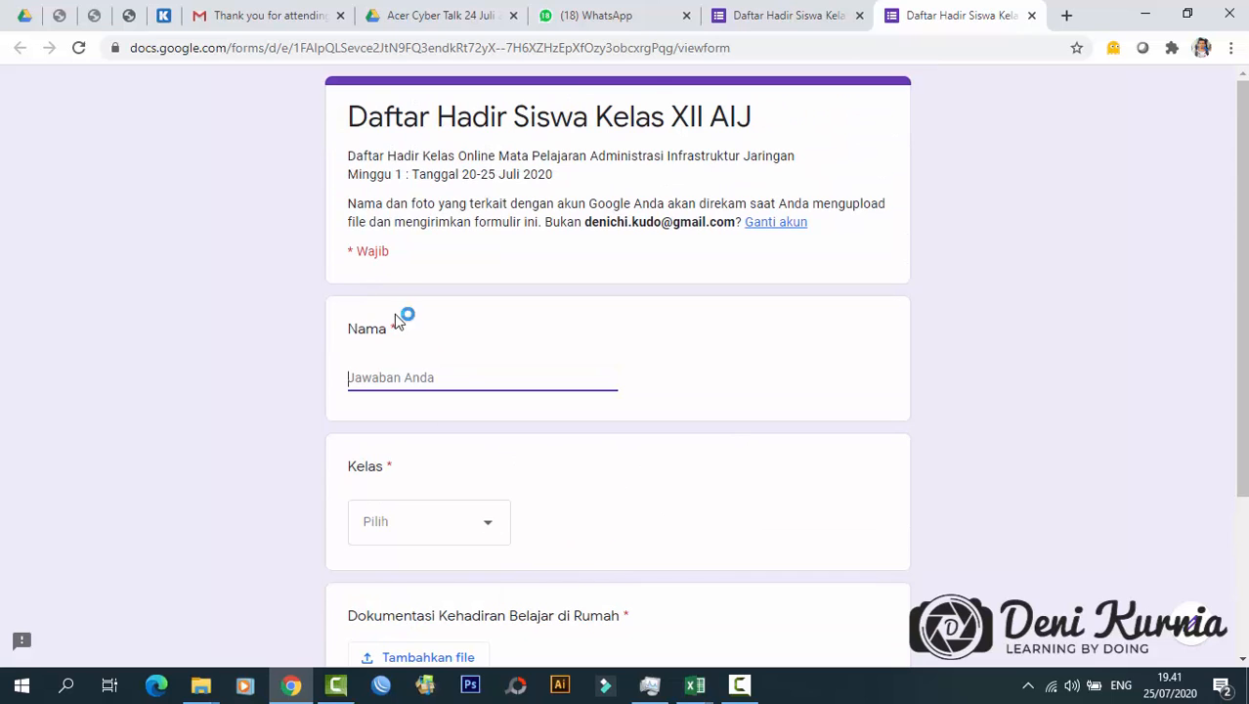
scroll(595, 455, down, 1)
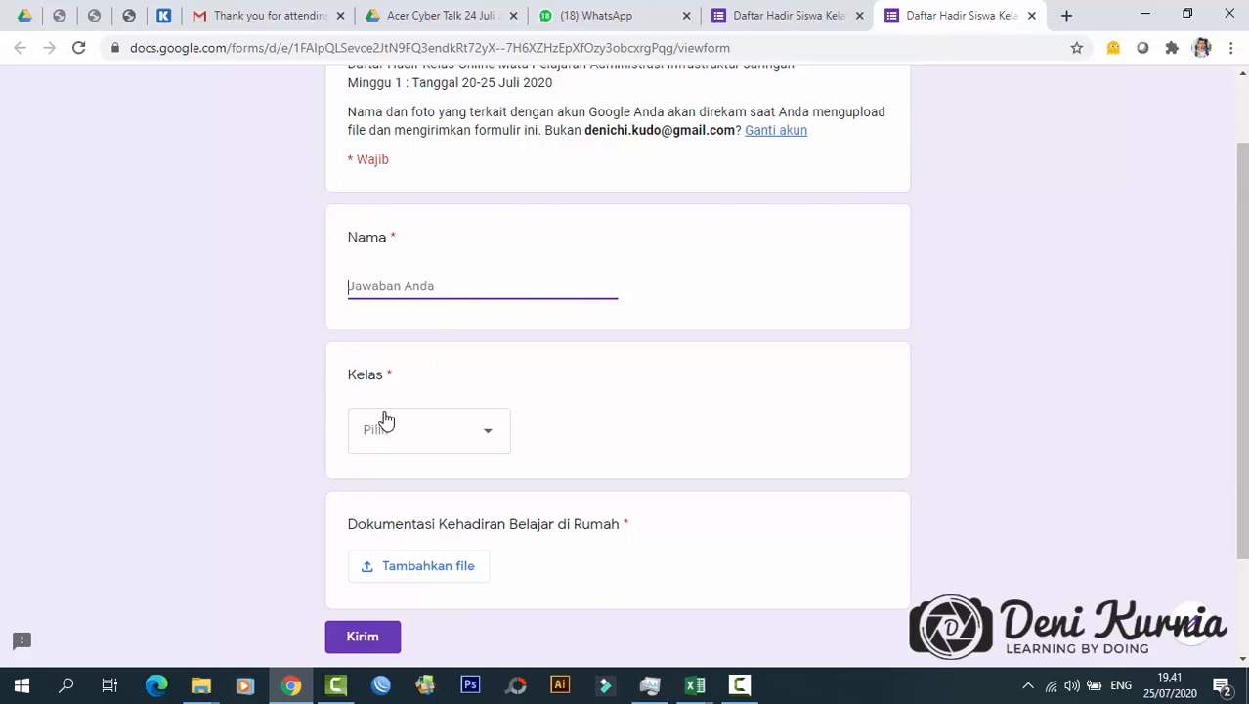
- Check the class choices of the Kelas drop-down in the preview without choosing one, and view the remaining questions
click(478, 439)
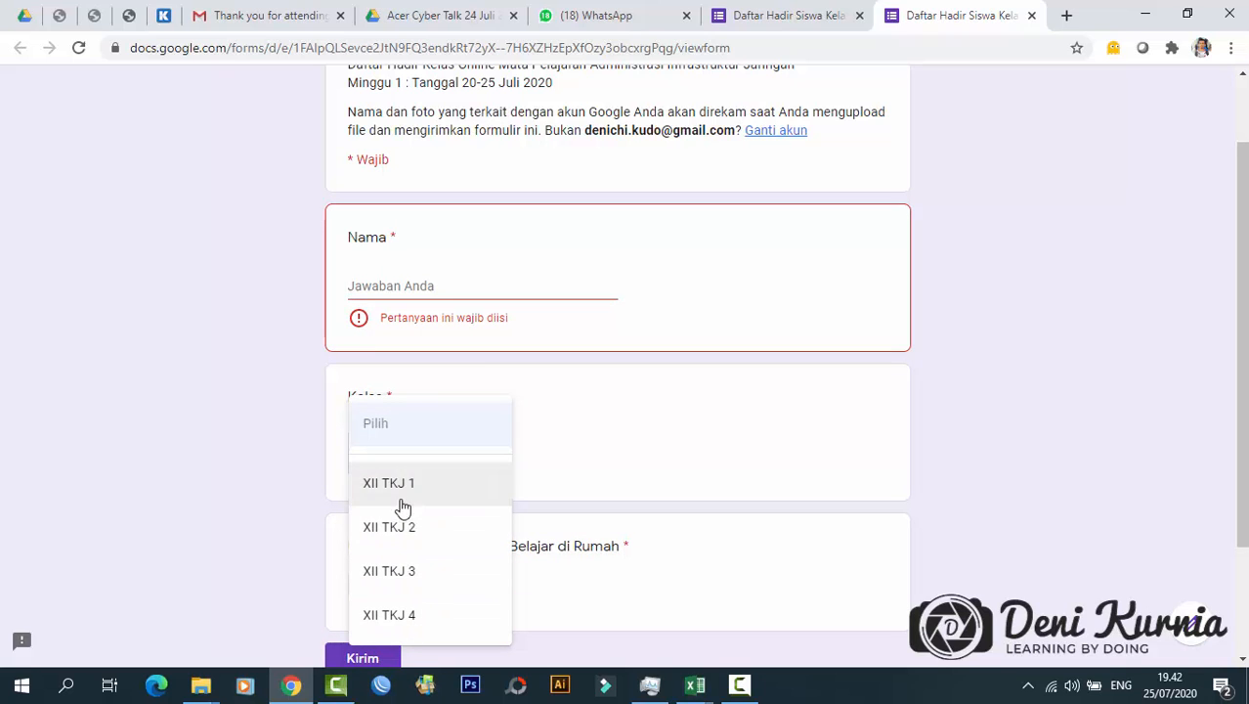
click(405, 411)
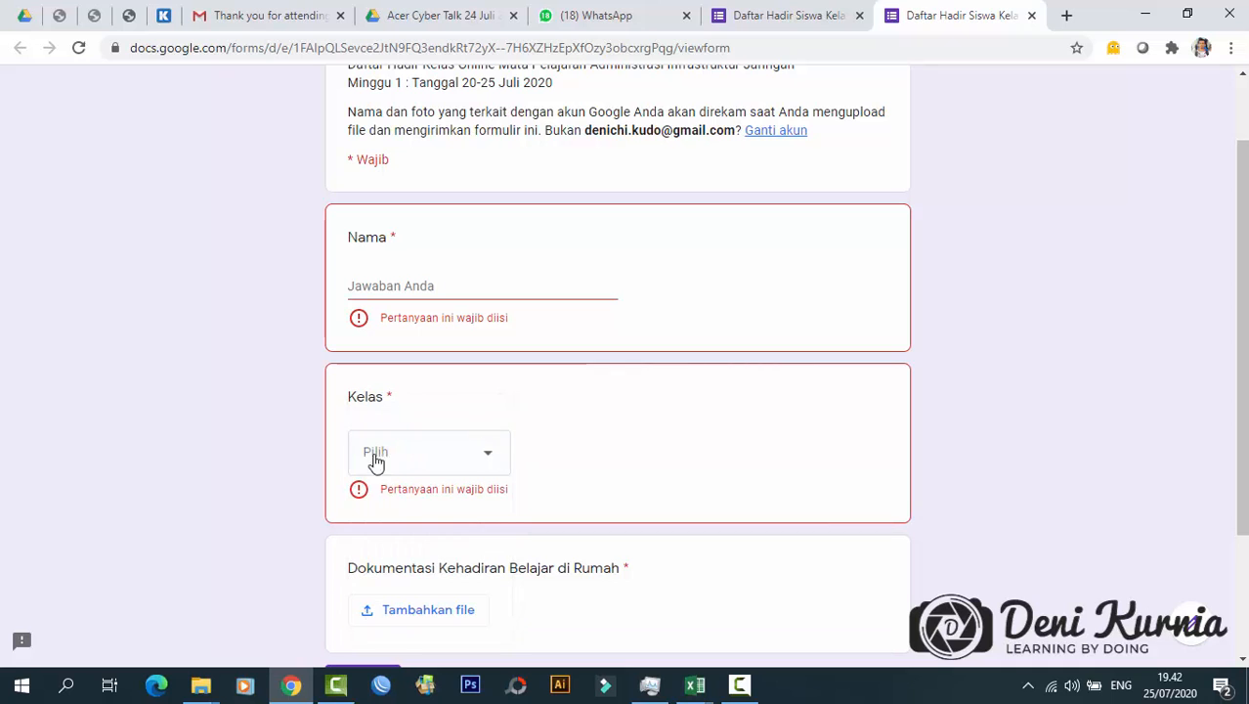
scroll(555, 404, down, 2)
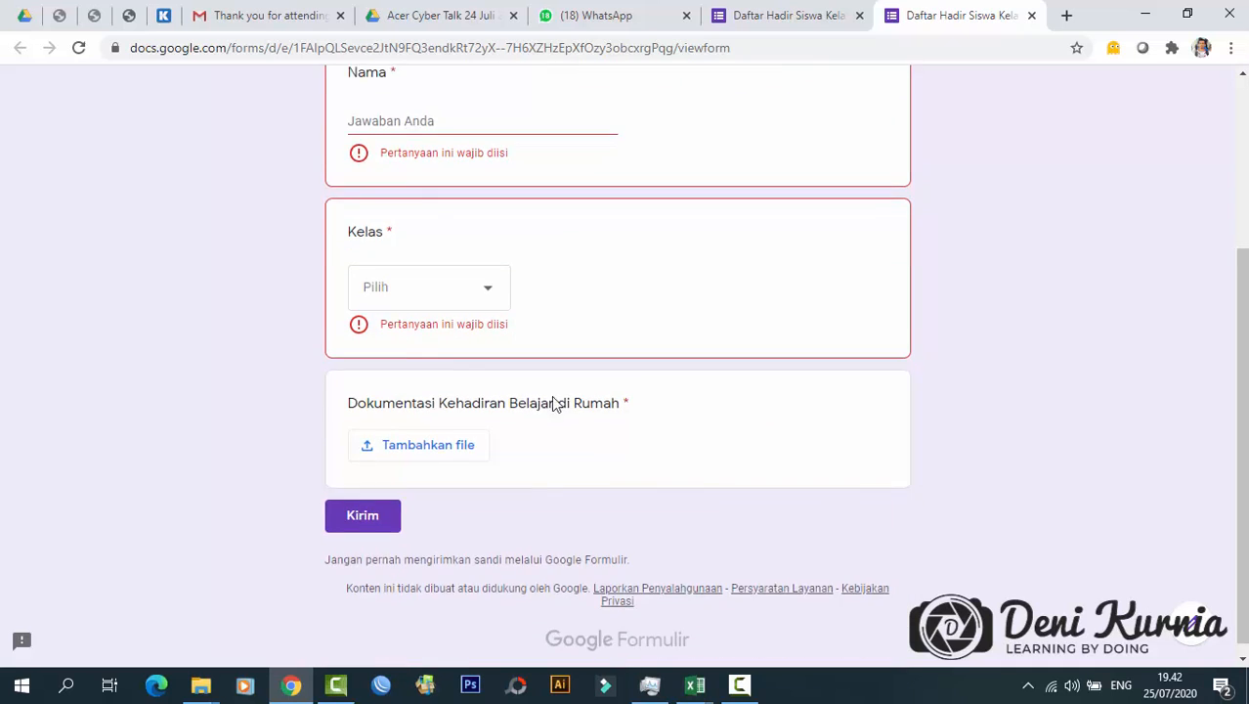
scroll(554, 404, up, 2)
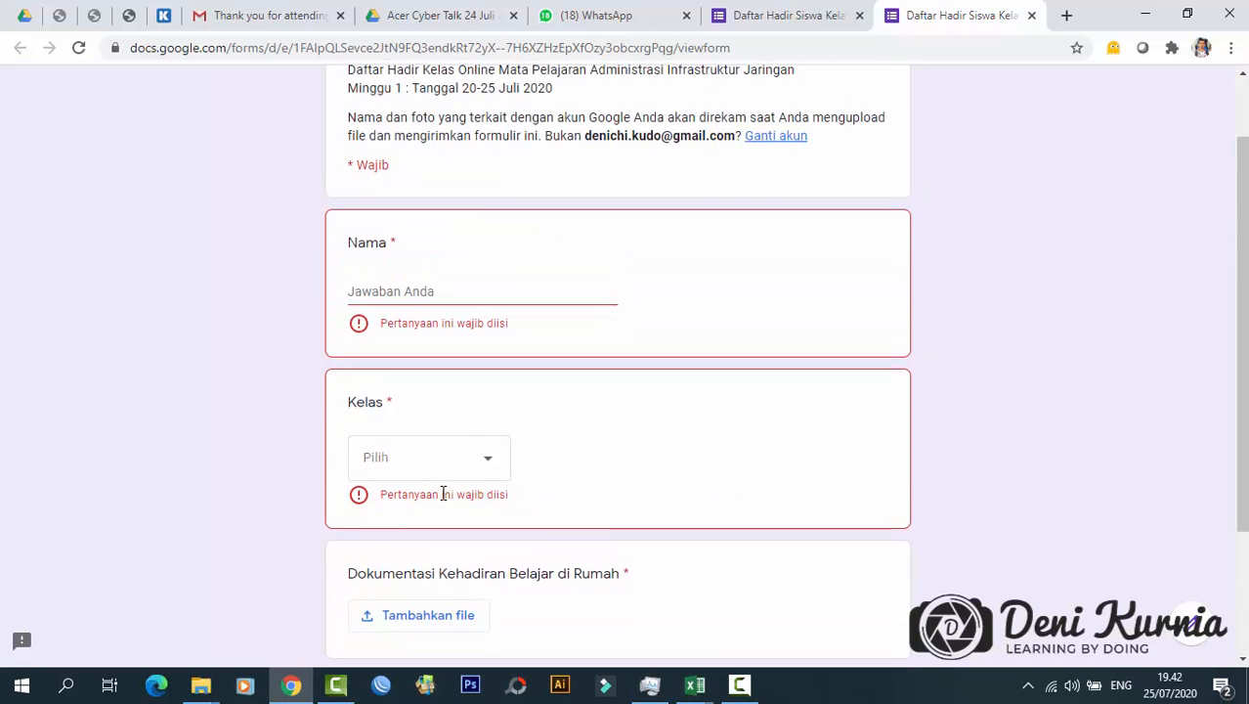
scroll(443, 493, down, 2)
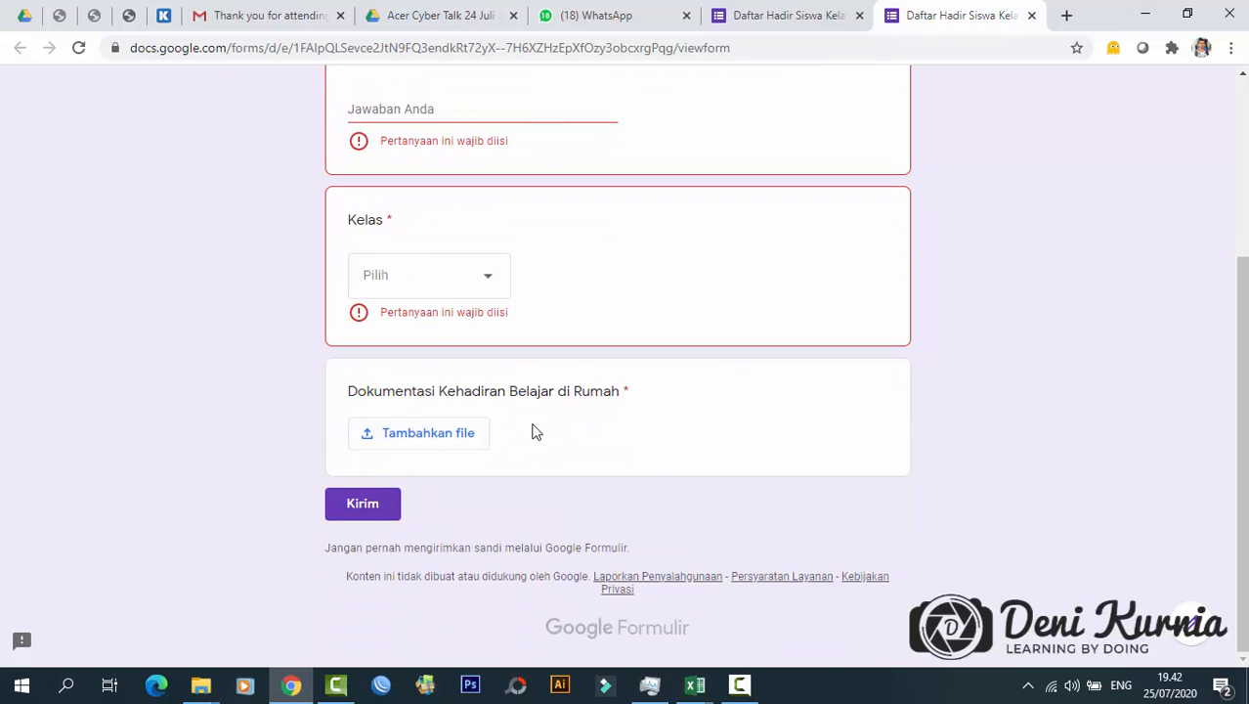
- Inspect the file upload dialog of the Dokumentasi Kehadiran question, close it without adding a file, and look over the preview
click(426, 437)
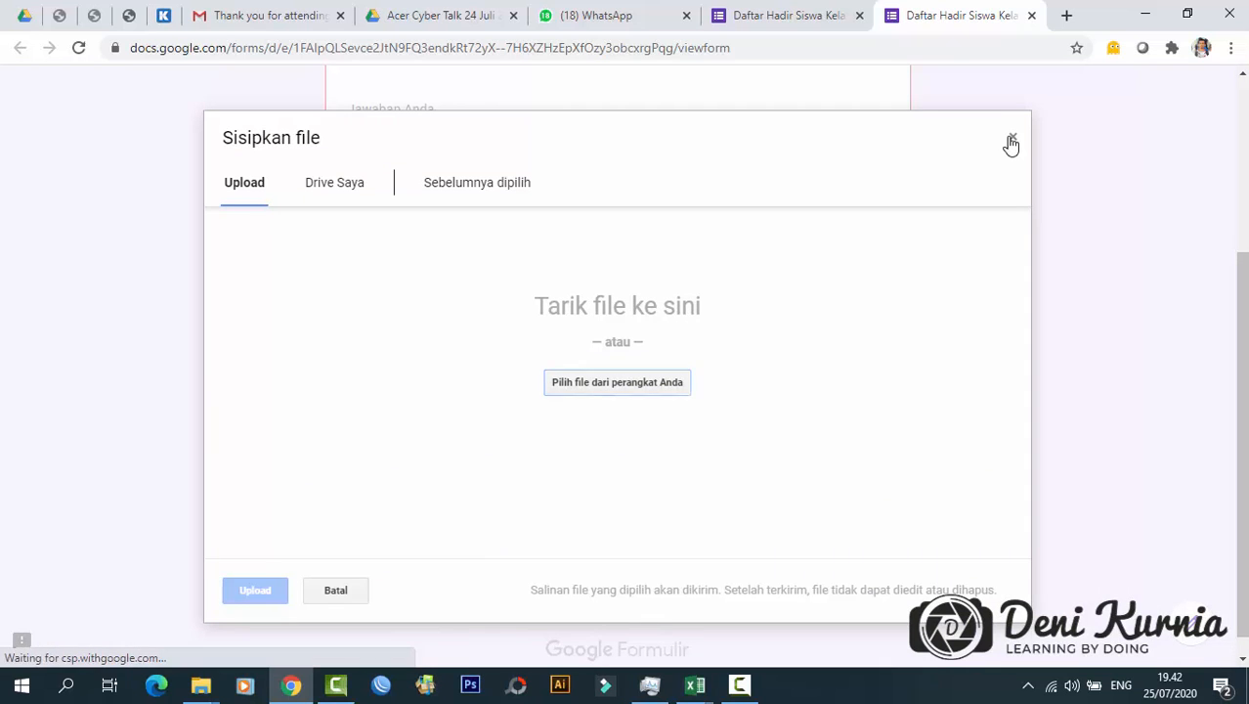
click(1011, 142)
scroll(566, 422, up, 3)
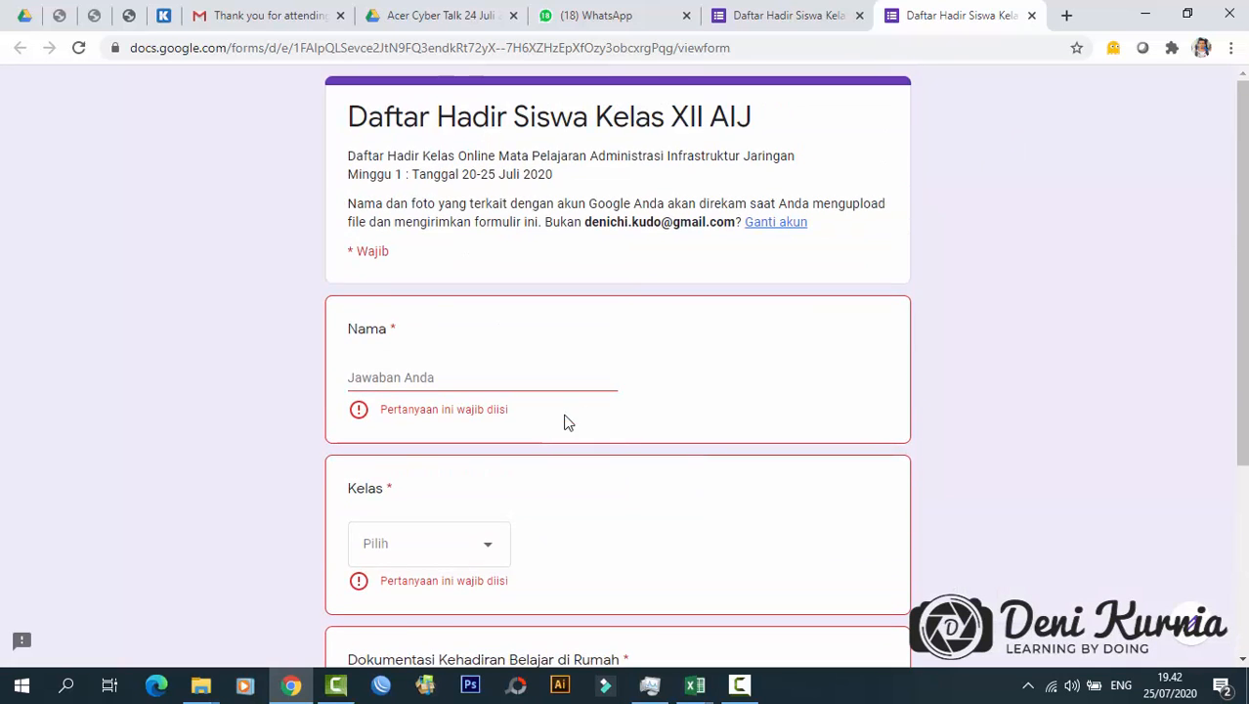
scroll(477, 470, down, 3)
scroll(571, 477, up, 3)
scroll(569, 477, up, 2)
- Go back to the form editor and look over the upload question's settings
click(811, 16)
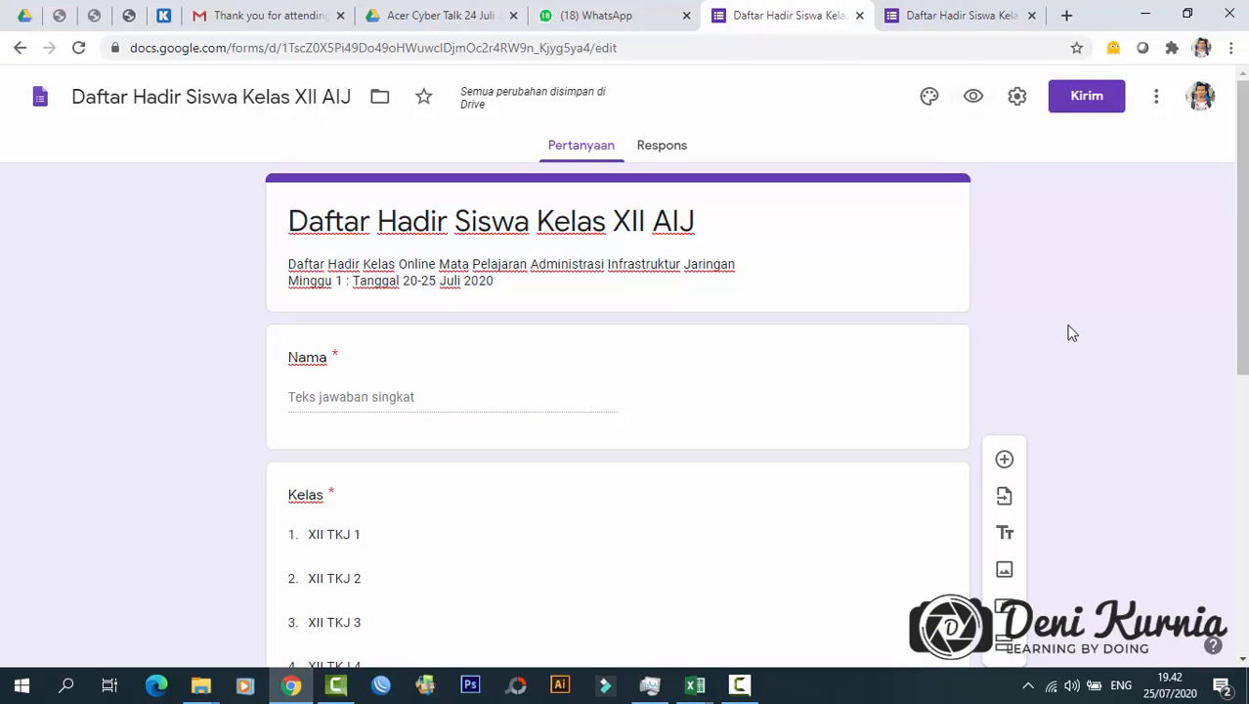
scroll(958, 293, down, 6)
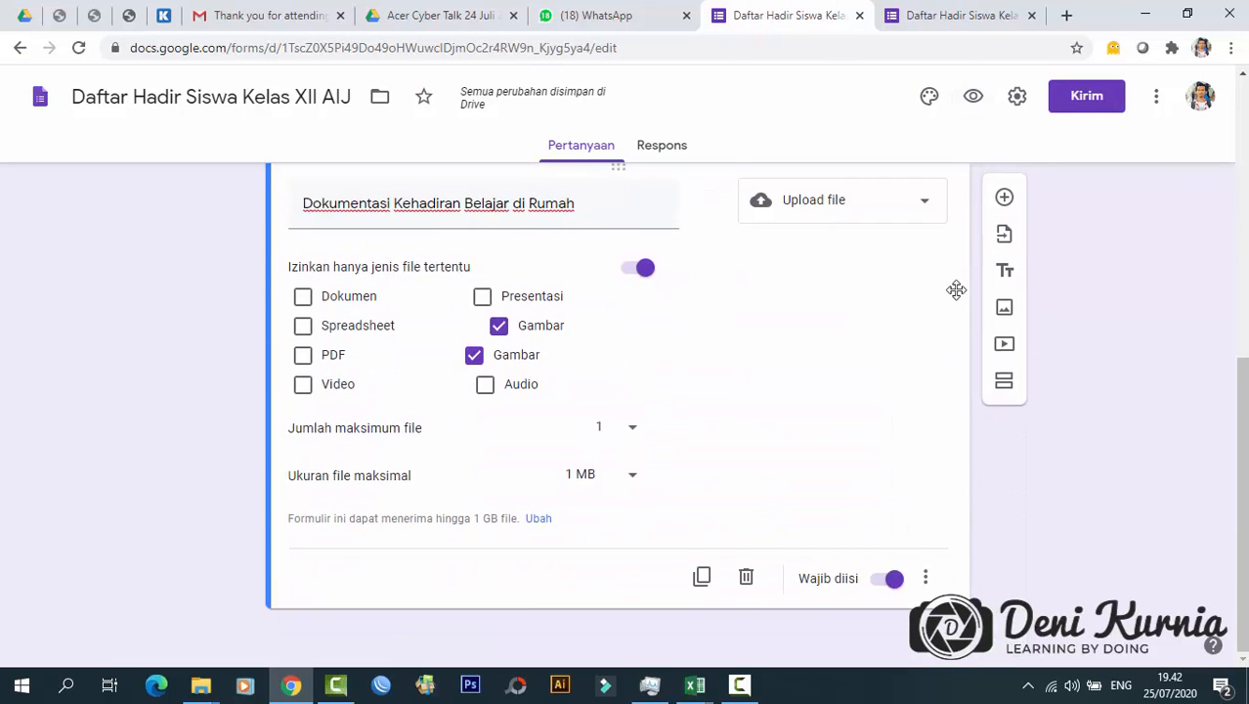
scroll(960, 298, up, 6)
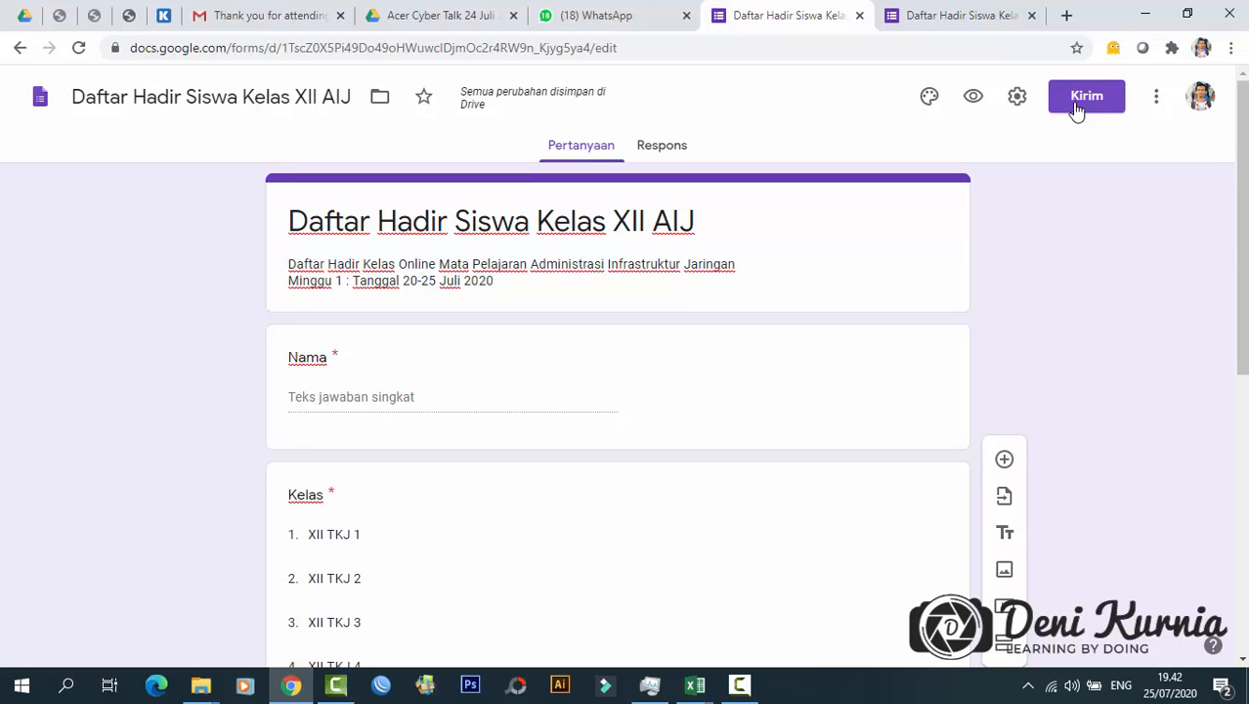
- In the form's general settings, enable Kumpulkan alamat email and leave Tanda terima respons off
click(1017, 98)
scroll(809, 310, down, 3)
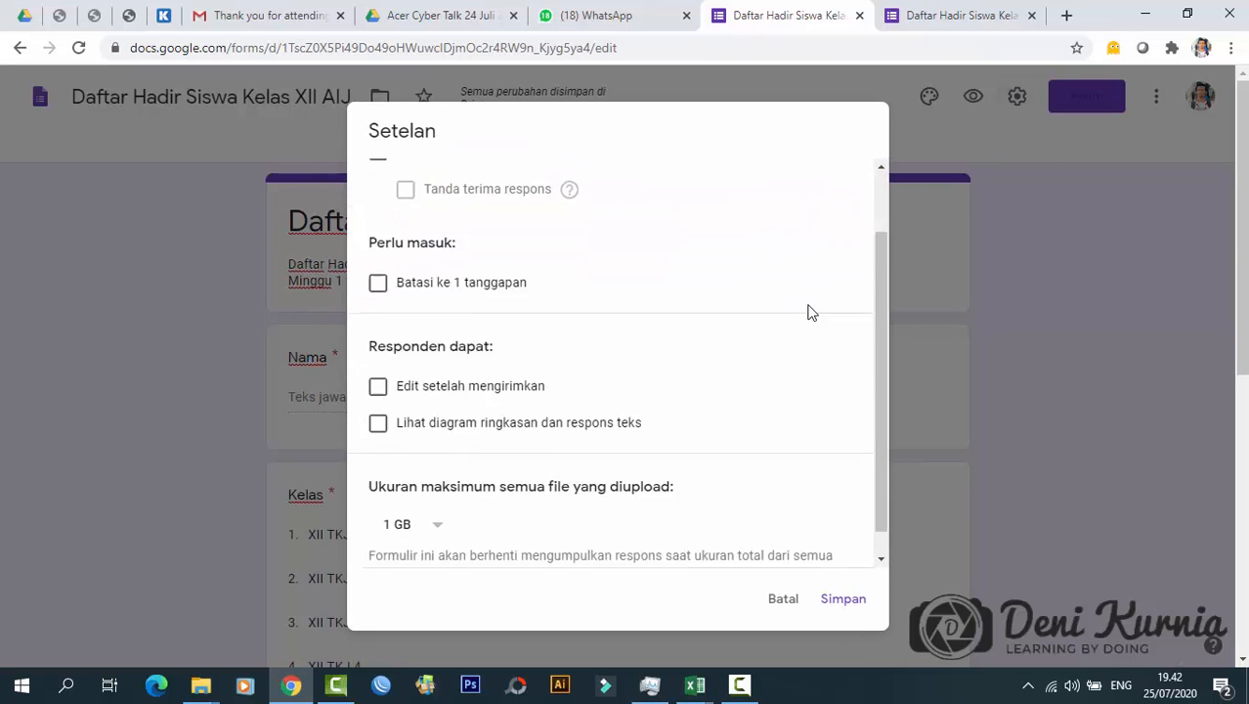
scroll(816, 396, up, 3)
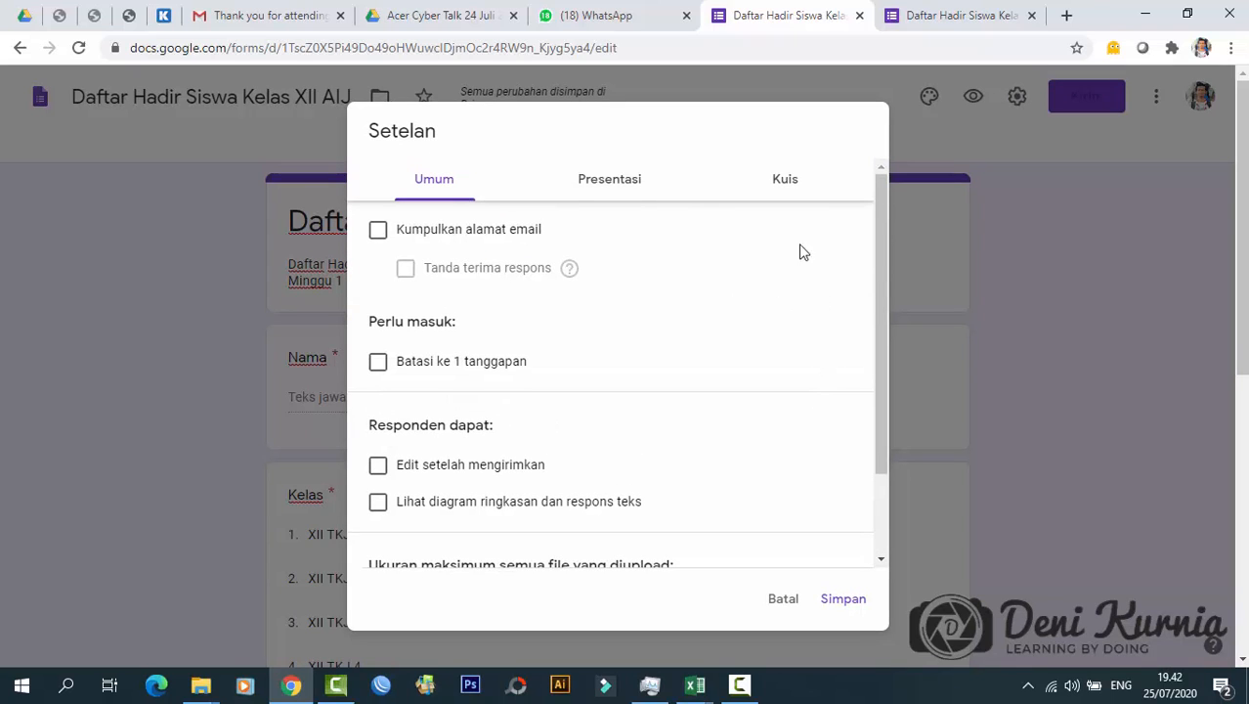
scroll(770, 296, down, 2)
scroll(770, 293, up, 2)
click(379, 231)
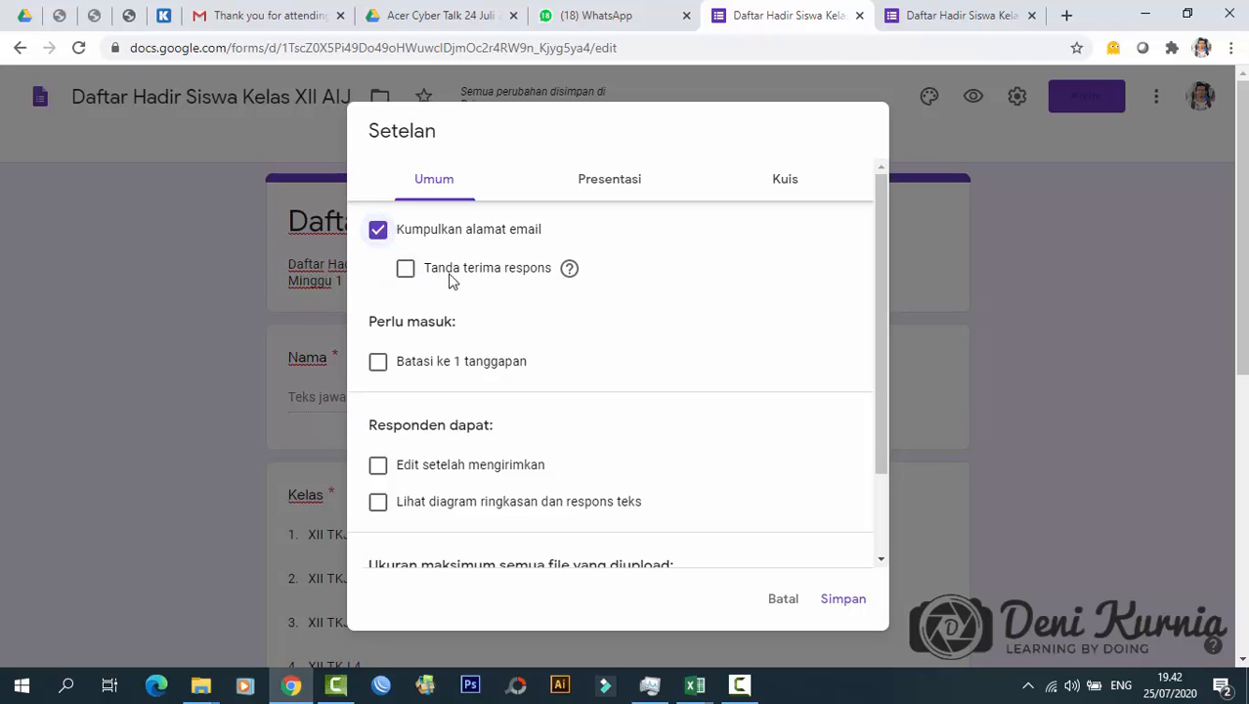
click(405, 269)
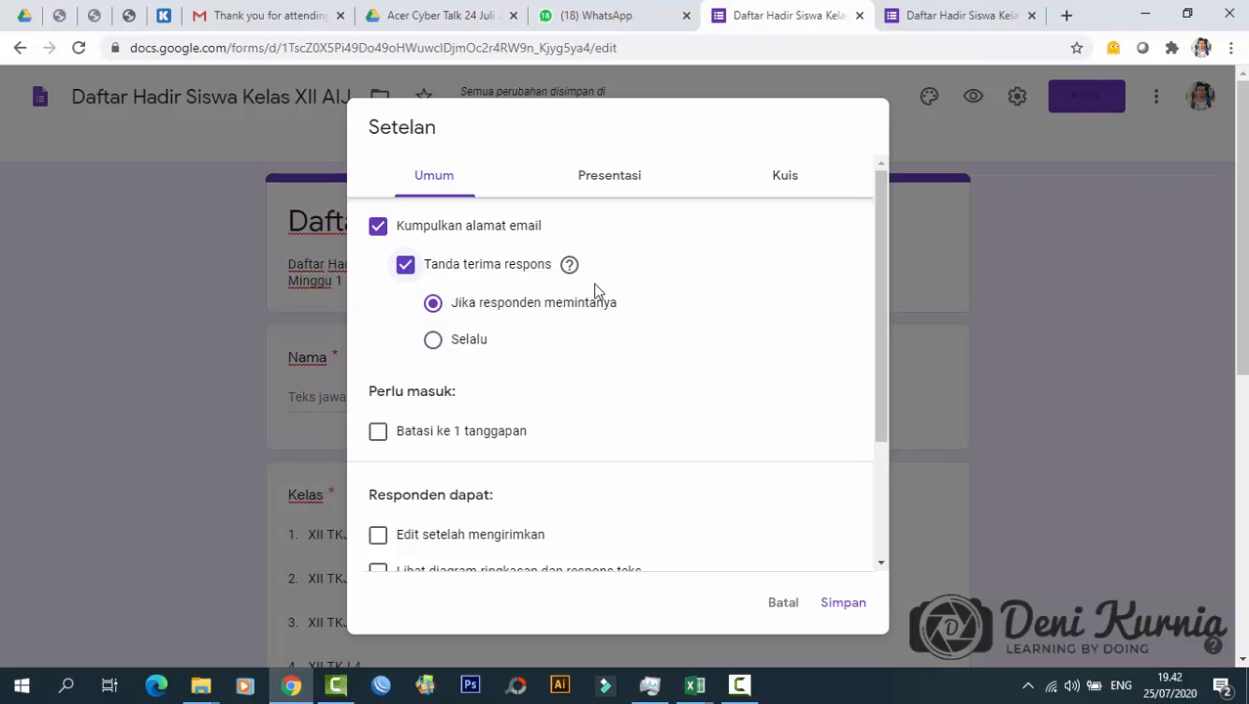
click(406, 268)
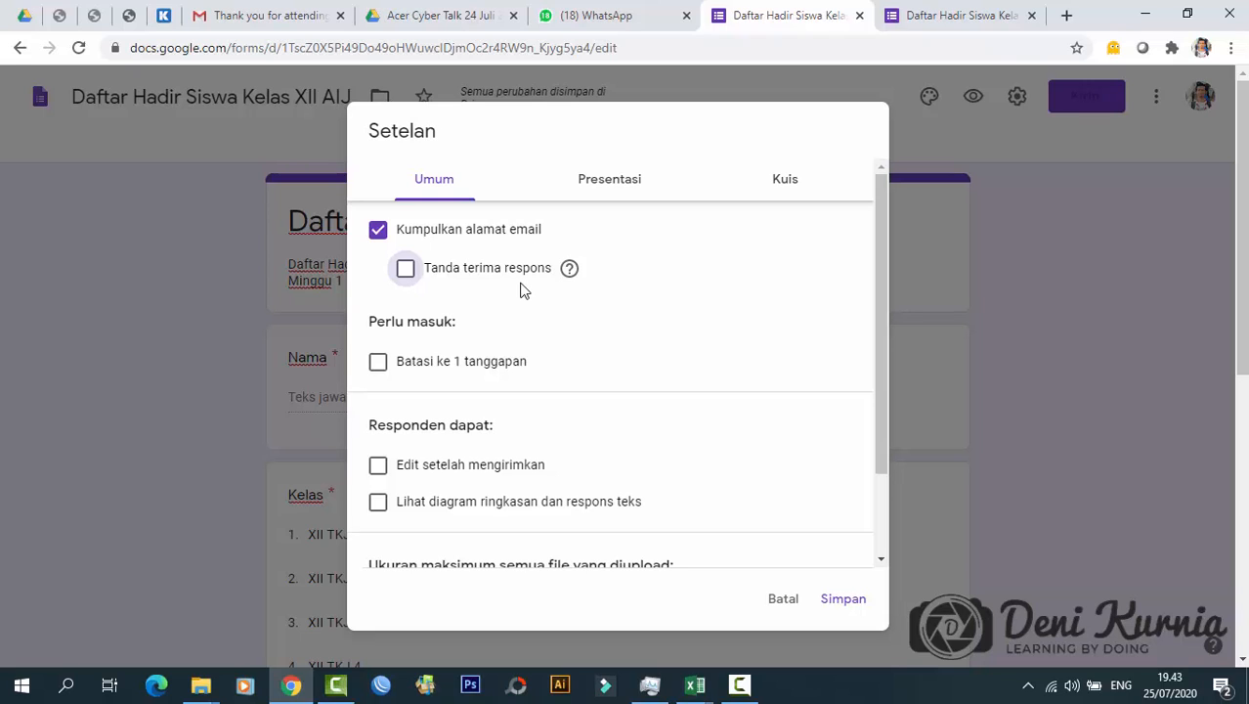
- Enable Batasi ke 1 tanggapan to limit each respondent to one response, and look through the remaining general settings
scroll(562, 395, down, 2)
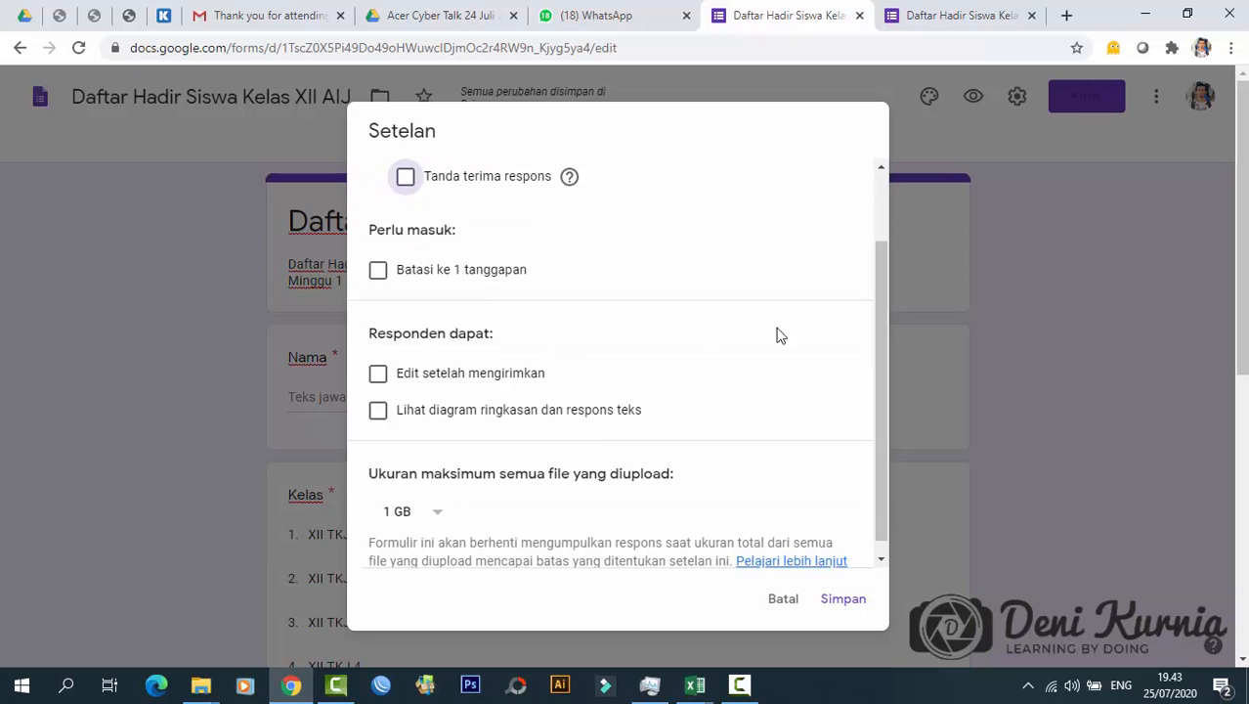
click(398, 277)
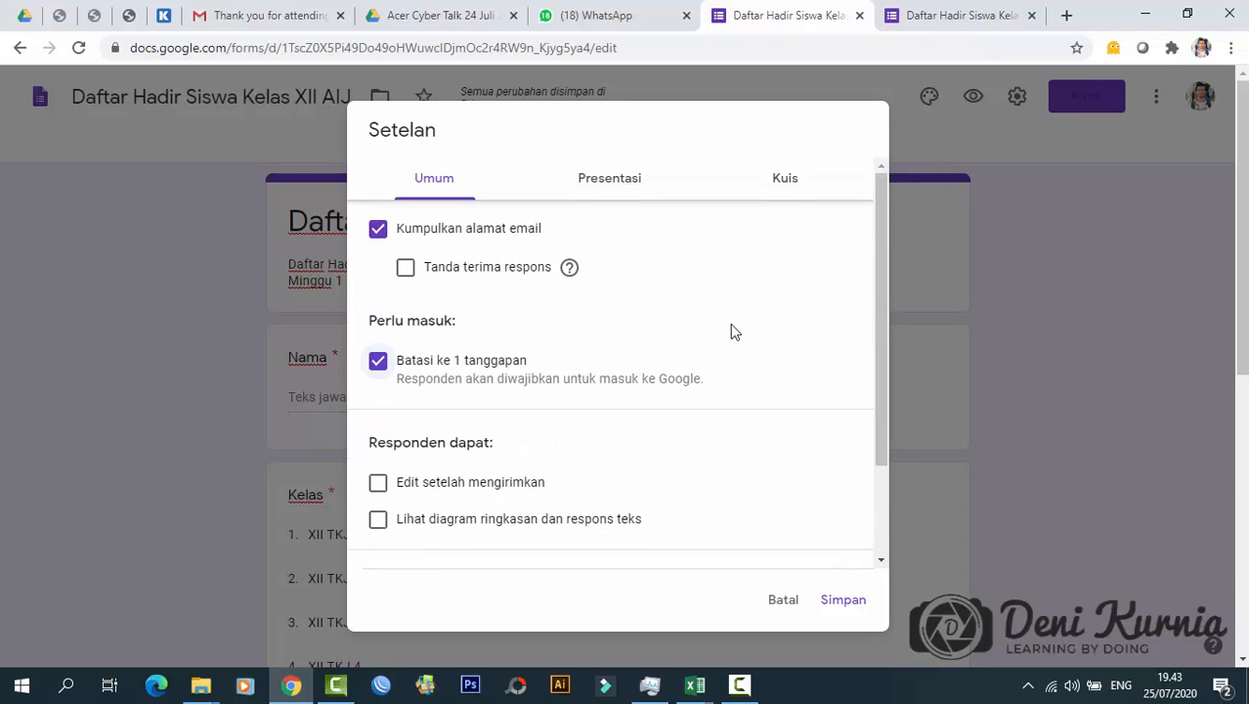
scroll(758, 385, down, 3)
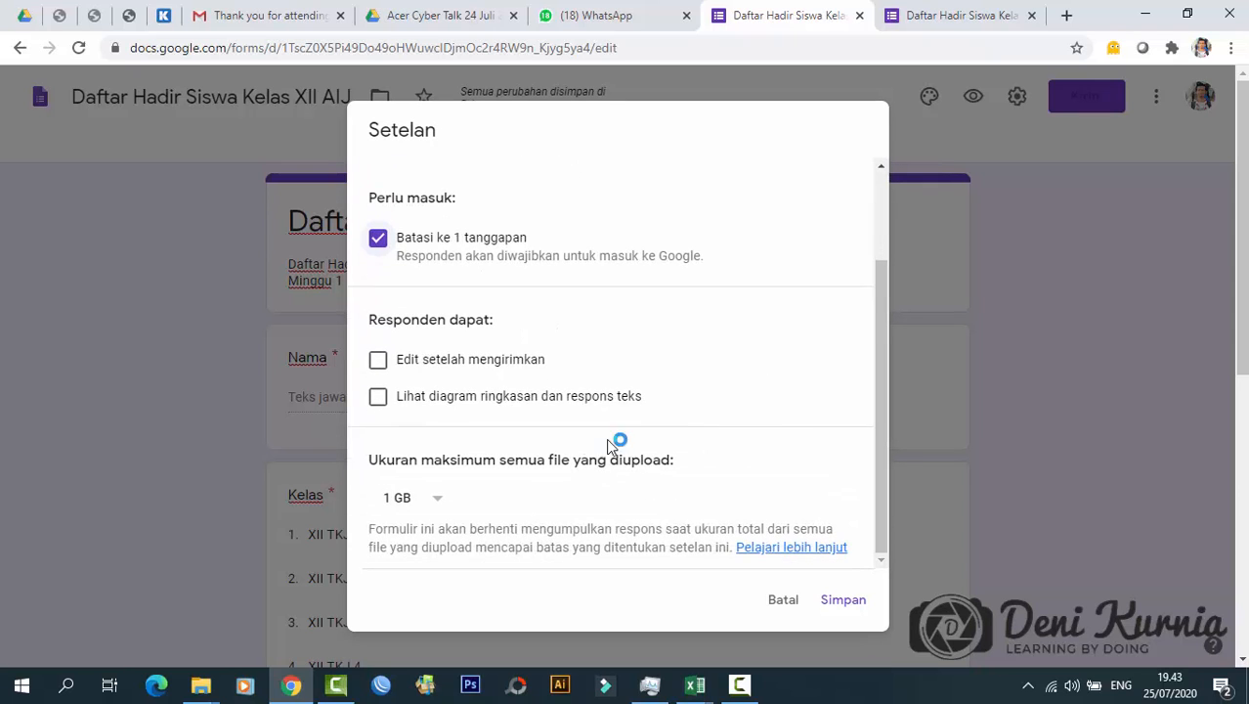
scroll(703, 421, up, 3)
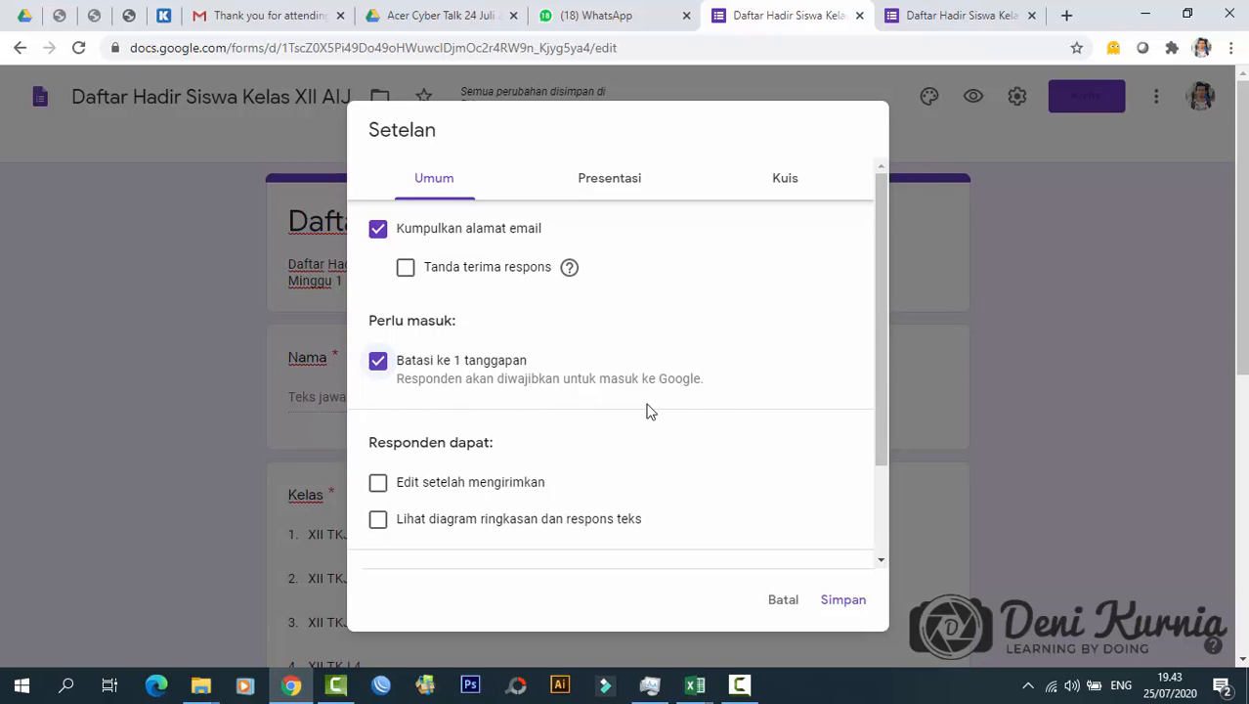
- Examine the size choices for Ukuran maksimum semua file yang diupload, keeping 1 GB, and review the other general settings
scroll(638, 382, down, 2)
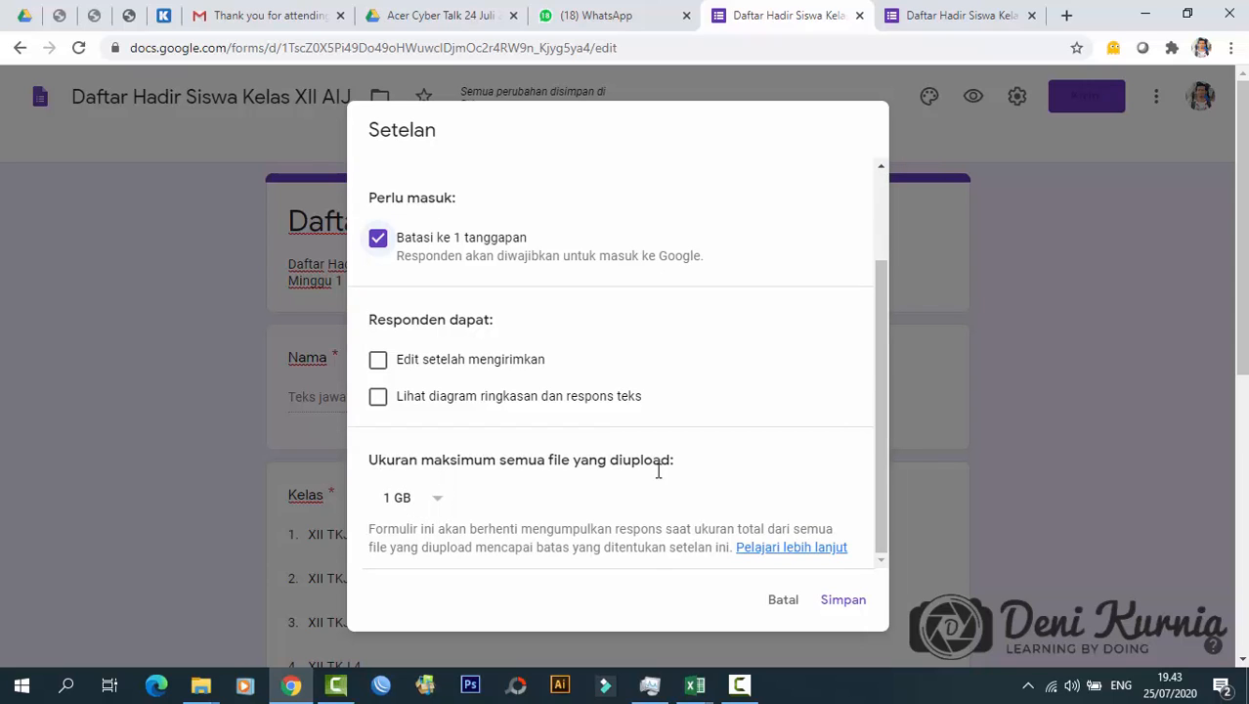
click(410, 501)
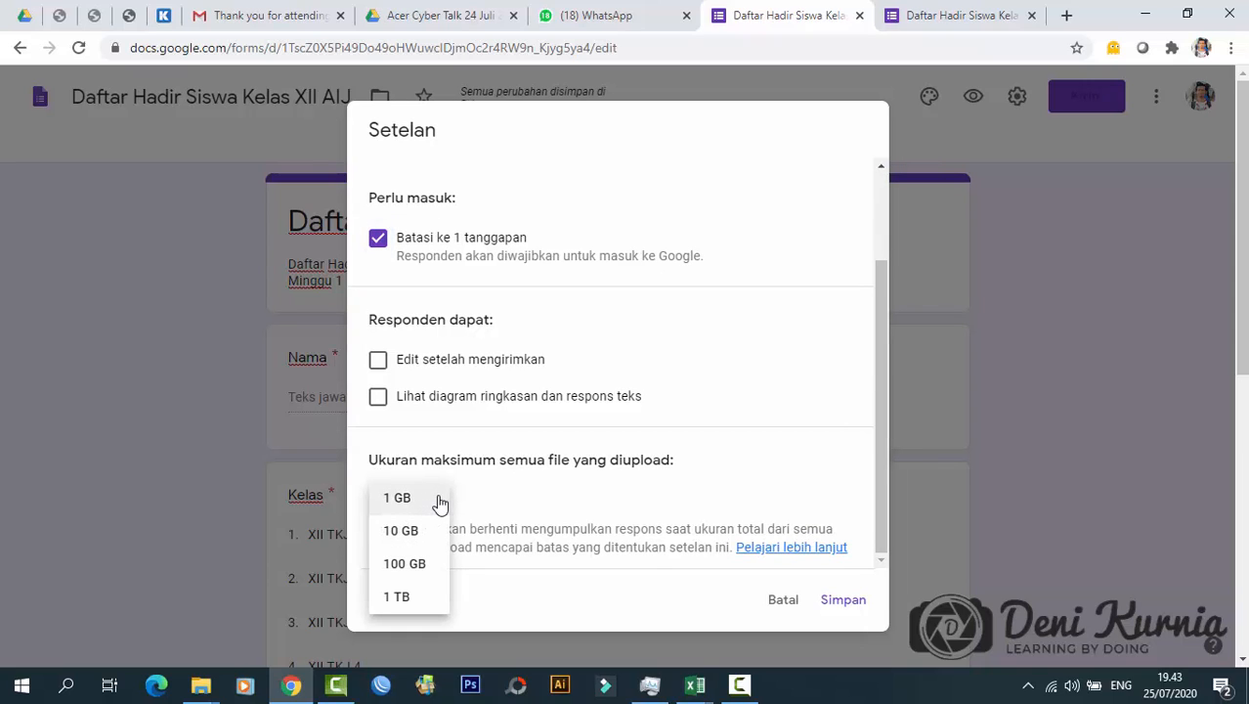
click(547, 497)
scroll(631, 487, up, 1)
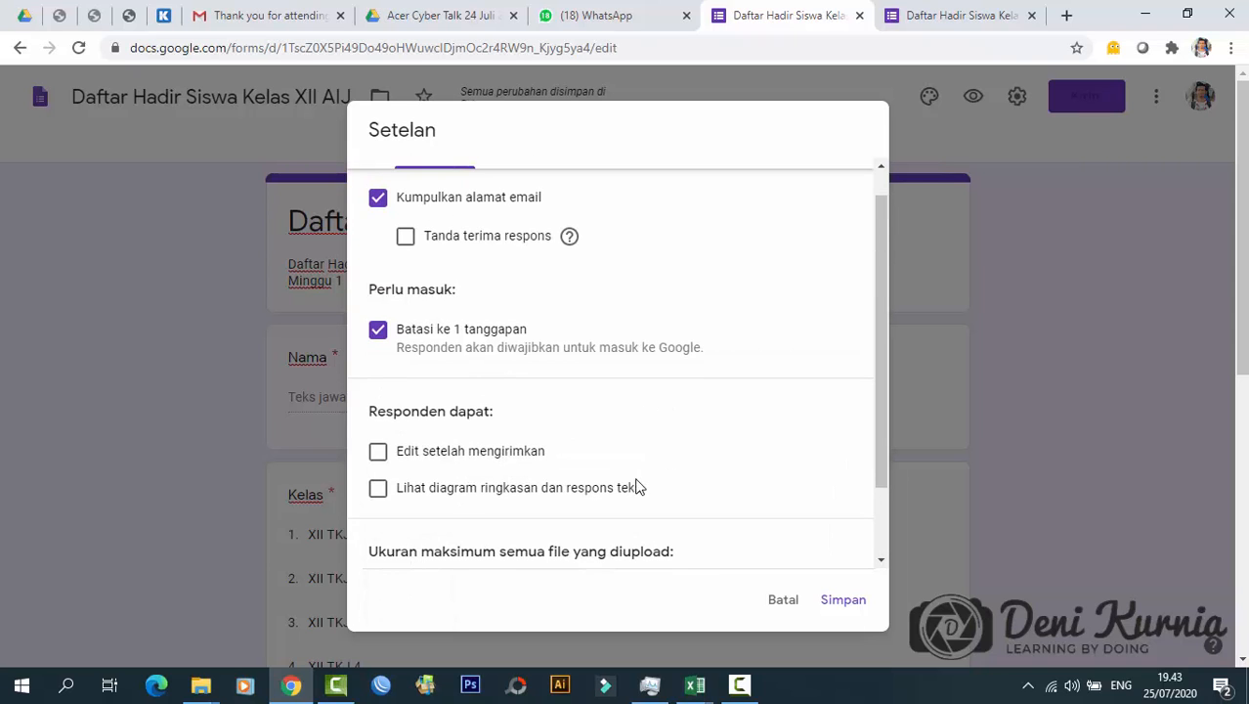
scroll(635, 487, down, 1)
click(427, 502)
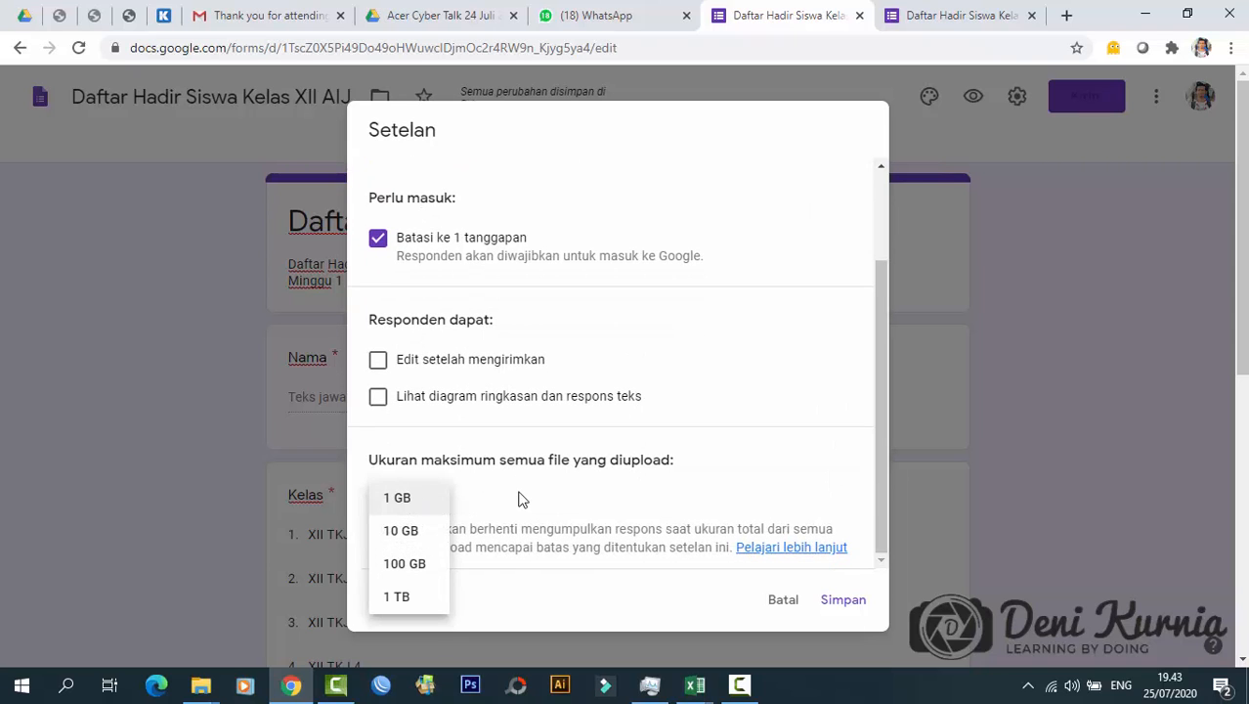
click(521, 499)
scroll(521, 500, up, 2)
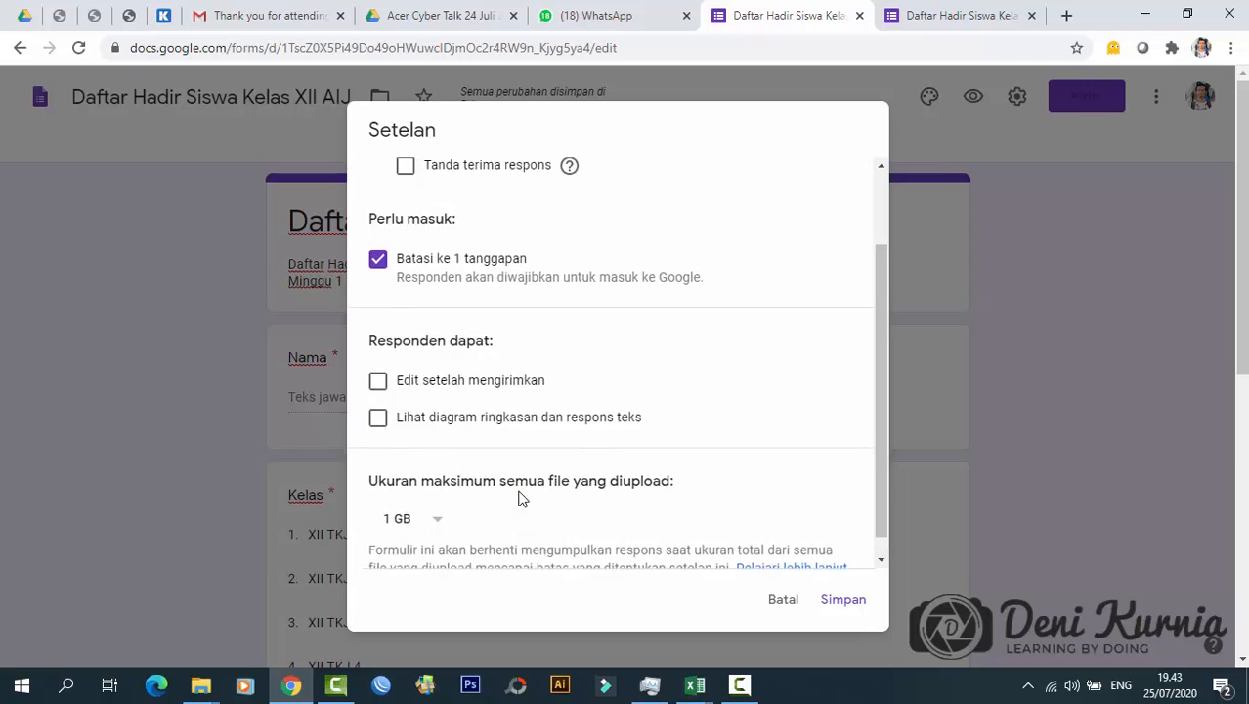
- In the presentation settings, set the confirmation message to "Terimakasih telah Hadir dalam Pembelajaran Daring Mata Pelajaran Administrasi Infrastruktur Jaringan"
click(592, 186)
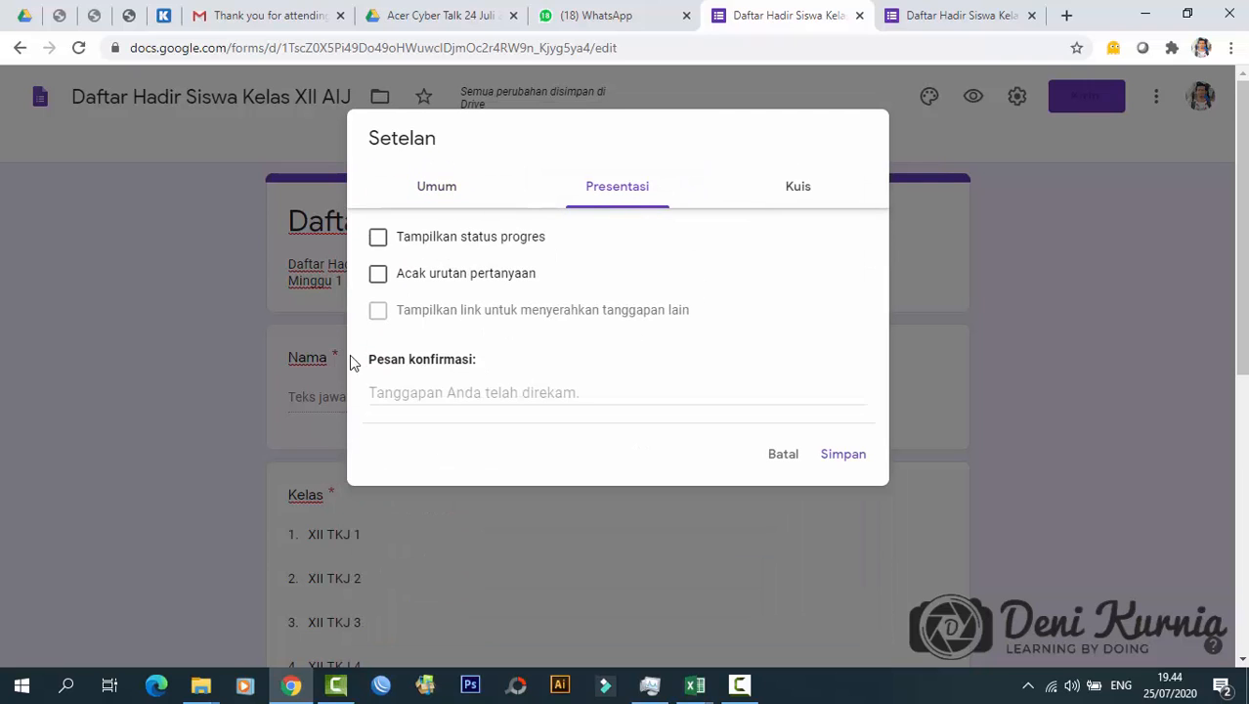
click(659, 391)
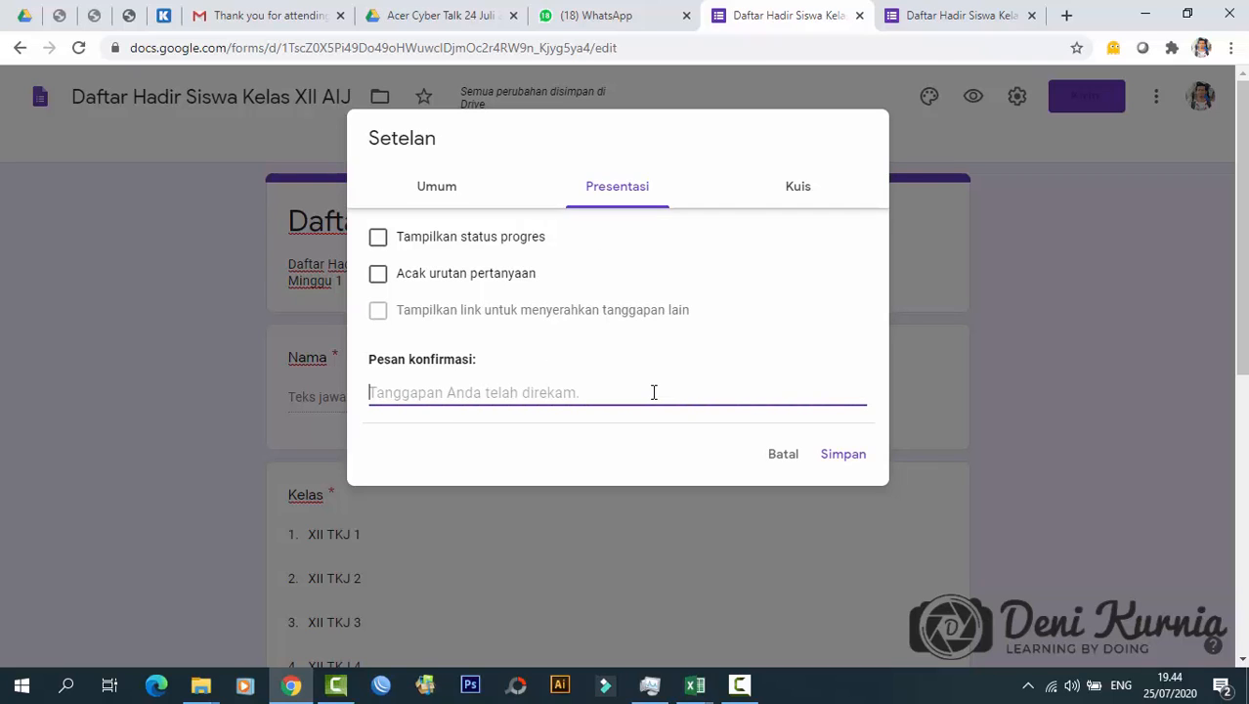
text(Ter)
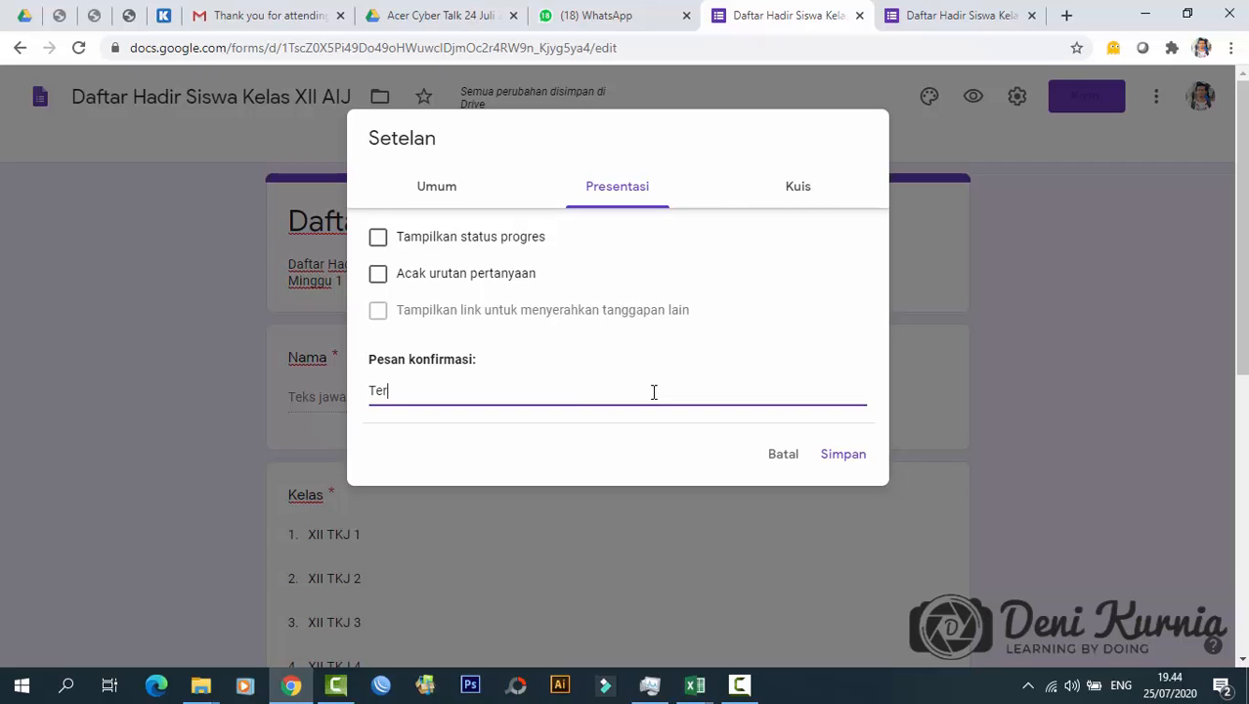
text(imakasih )
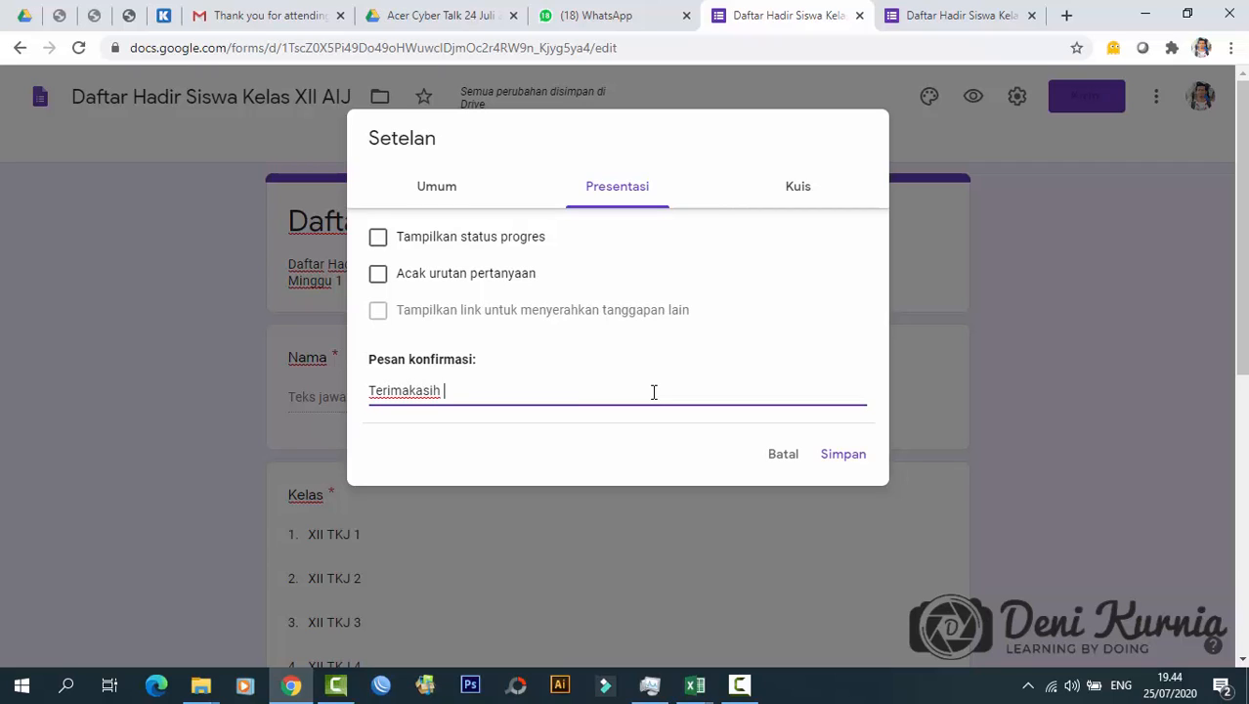
text(telah Hadir daa)
key(BackSpace)
text(lam )
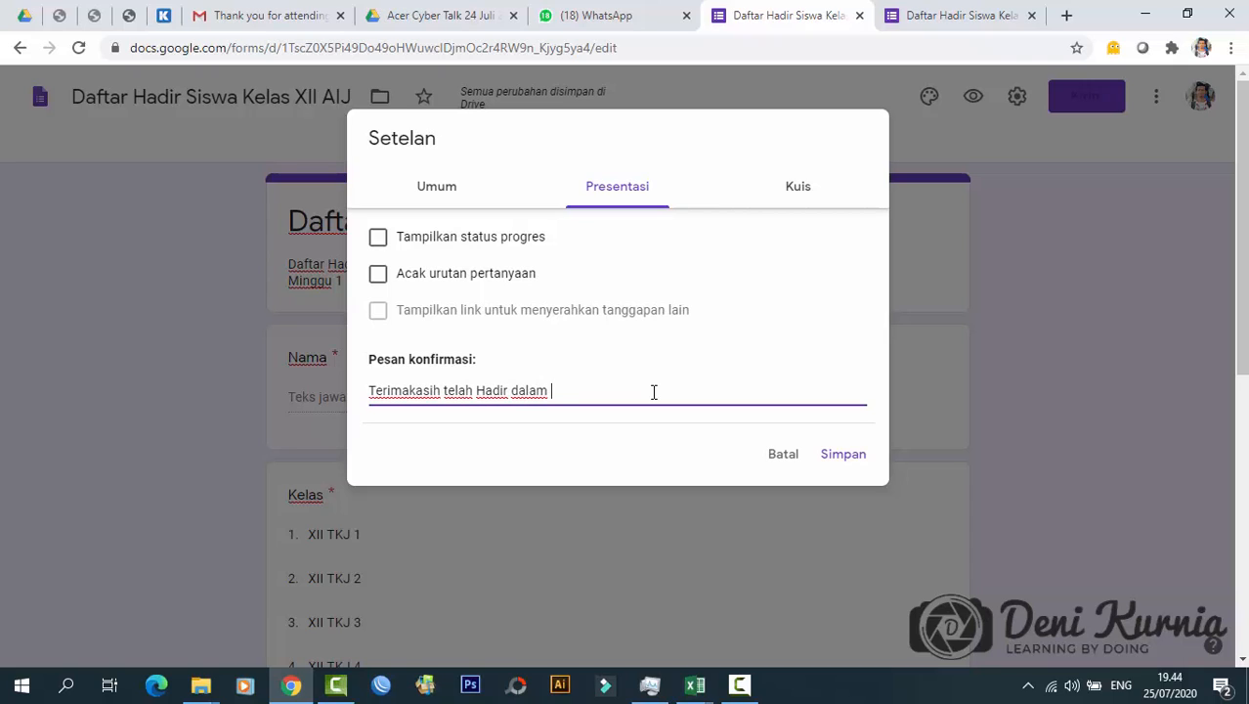
text(Pembelajaran Daring Ma)
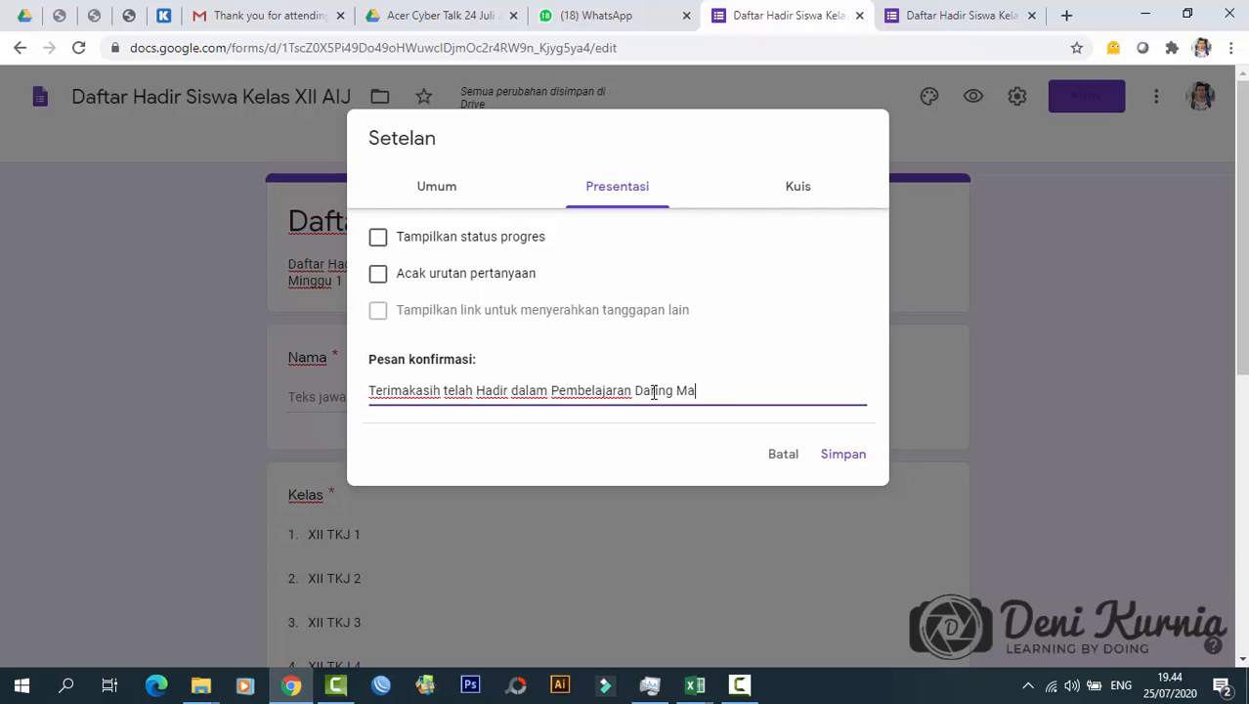
text(ta Pelajaran Admini)
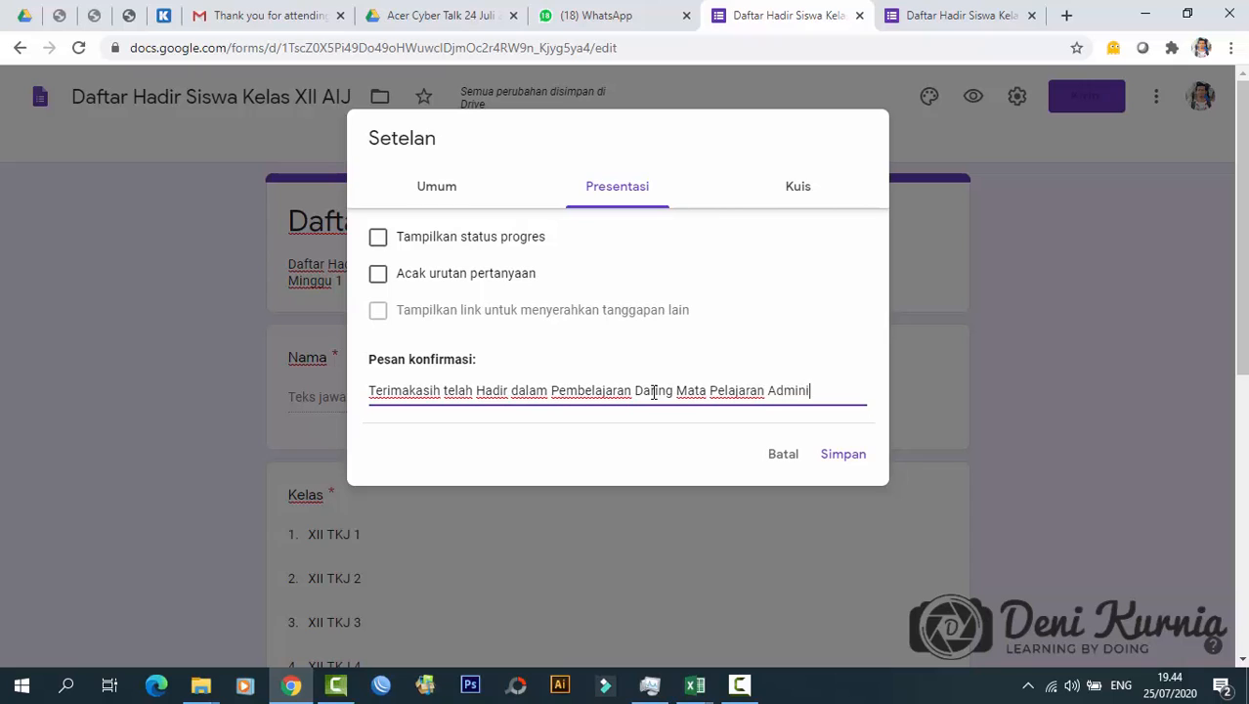
text(strasi In)
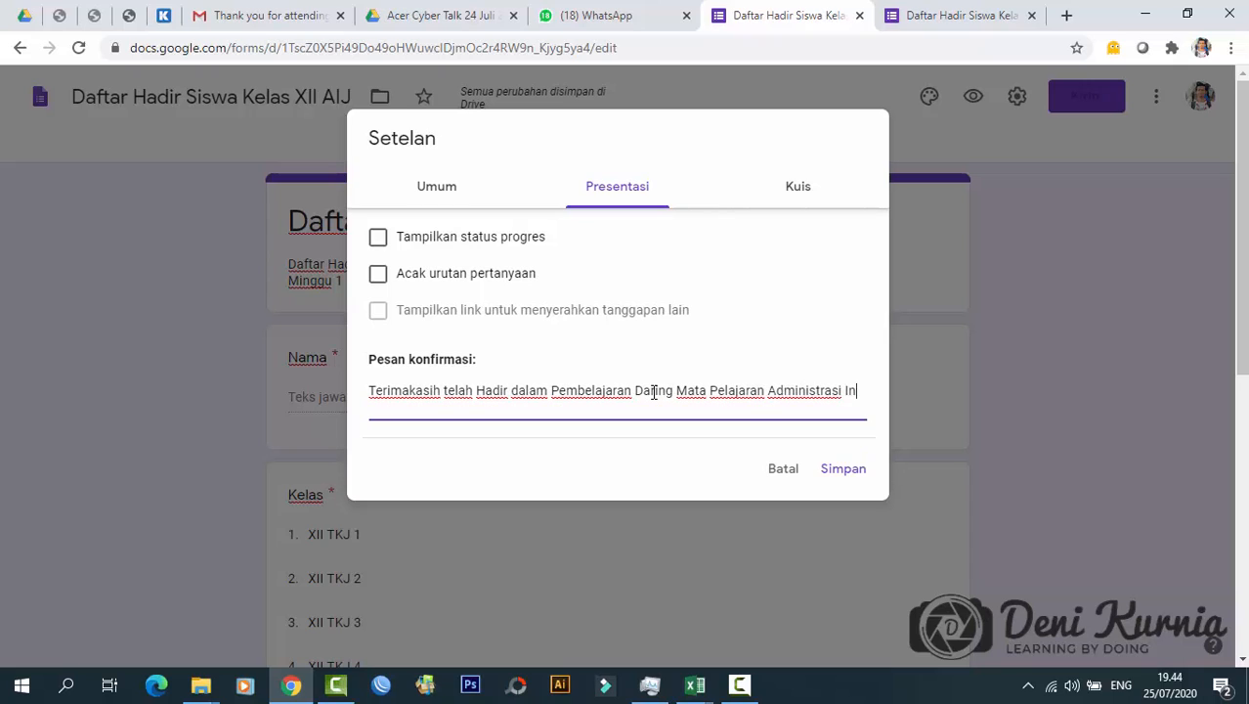
text(frastruktur Jaringan)
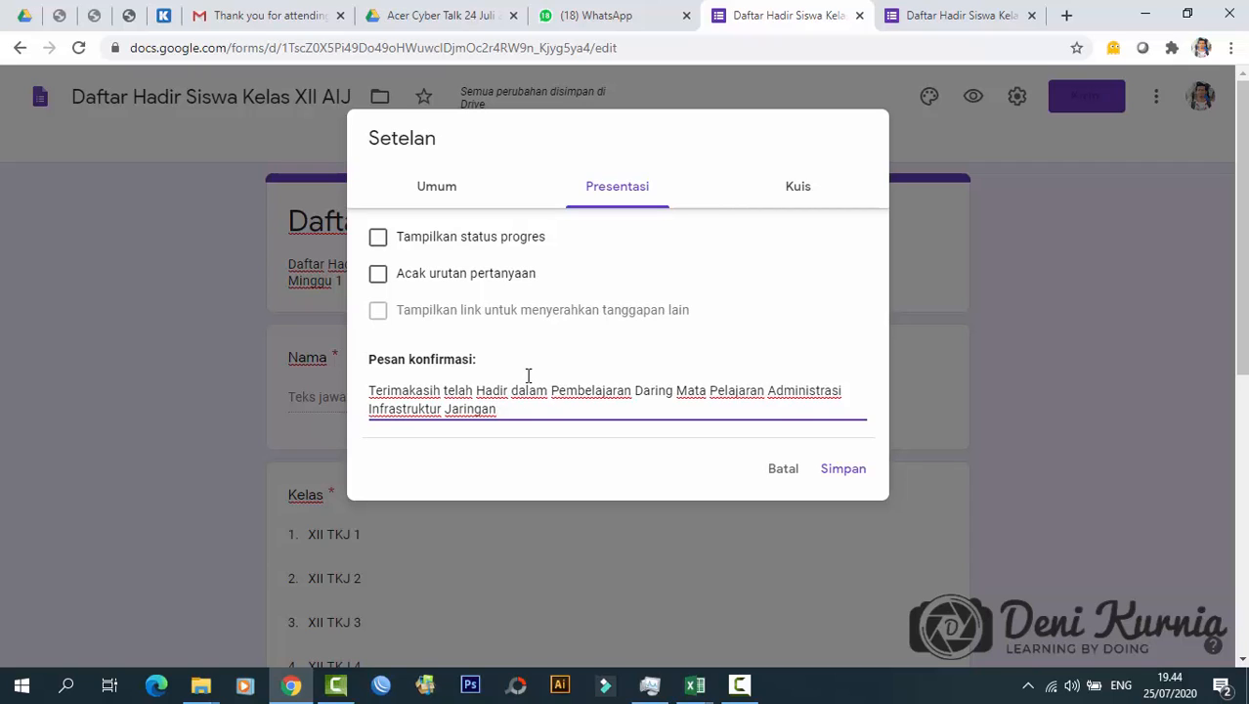
- Look through the quiz and general settings of the form and save the form settings
click(799, 194)
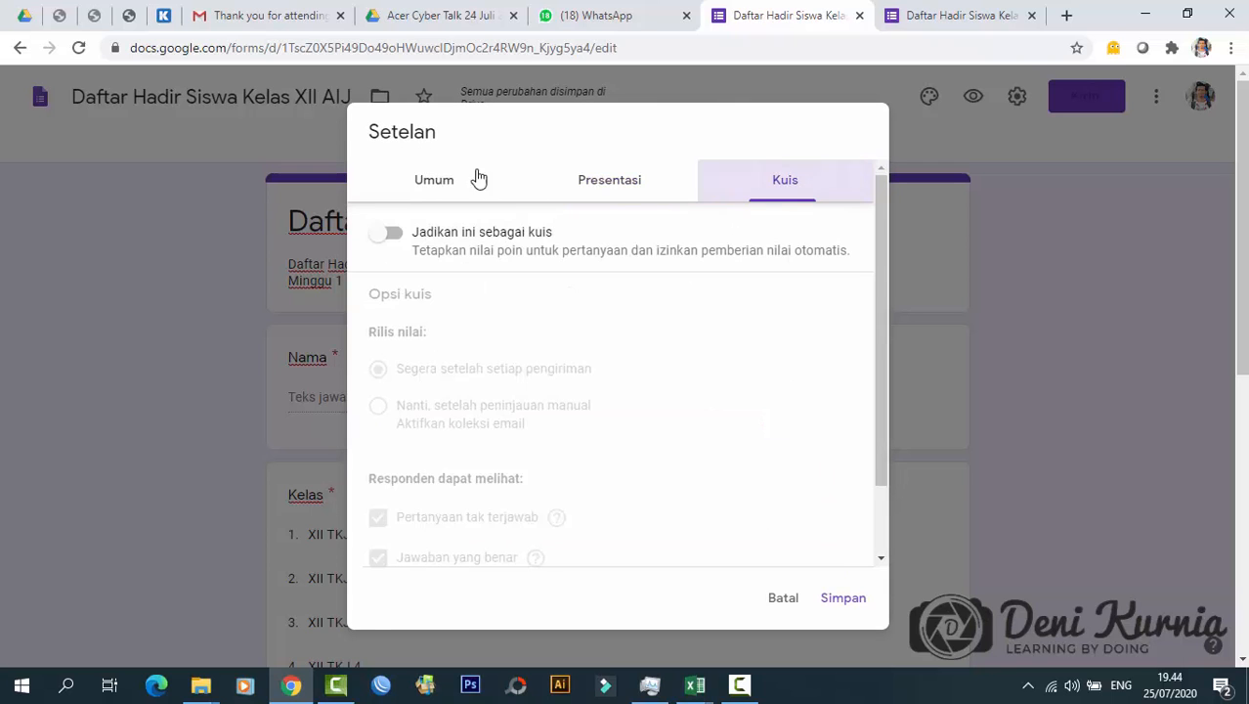
click(593, 182)
click(438, 186)
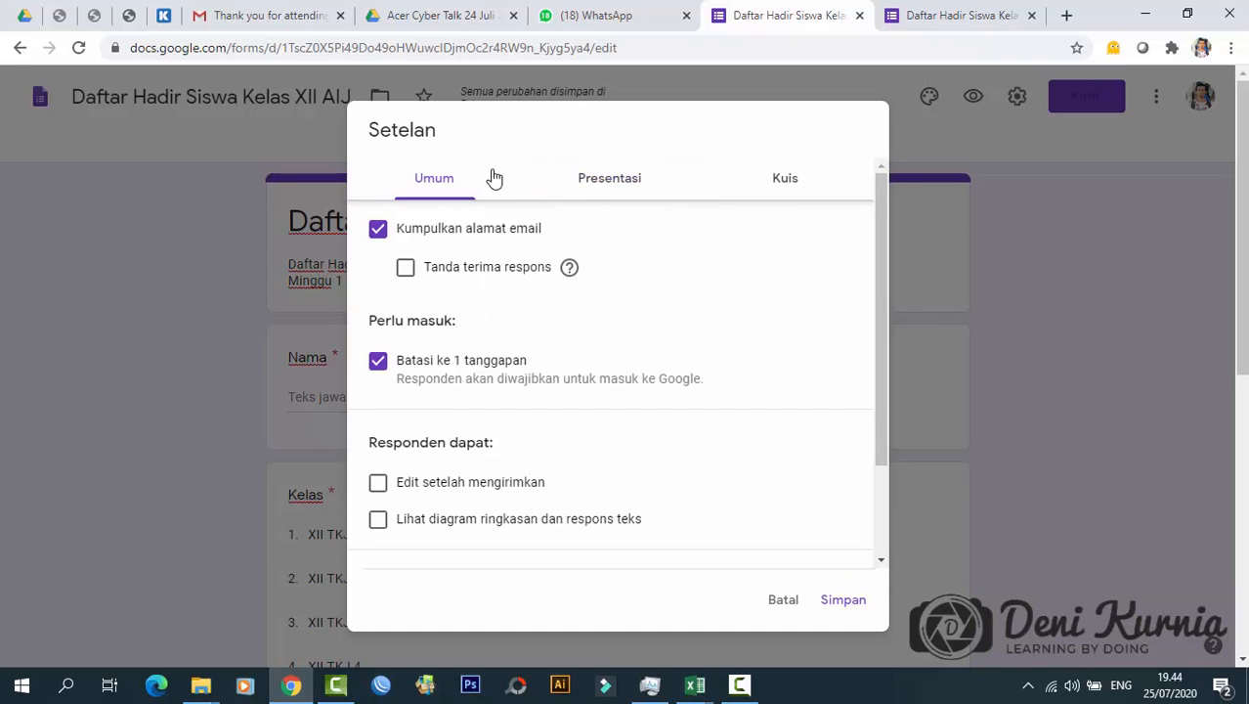
scroll(572, 354, down, 2)
scroll(558, 354, up, 2)
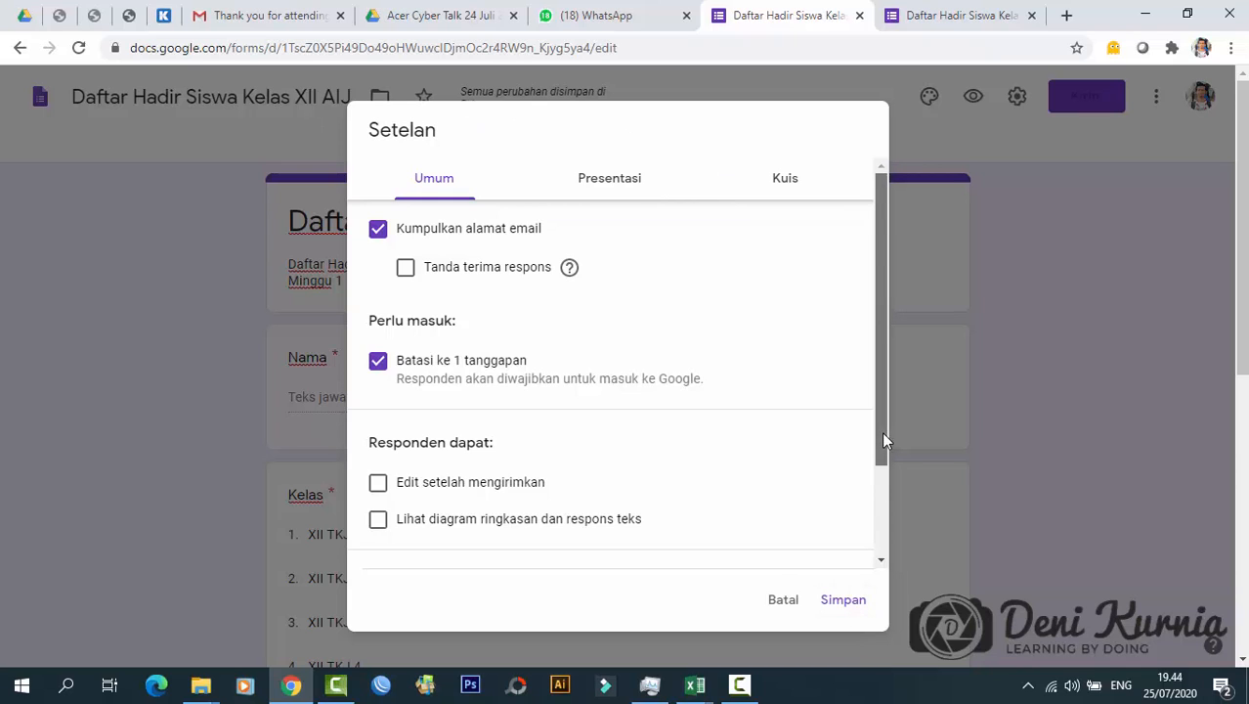
drag(882, 431, 893, 337)
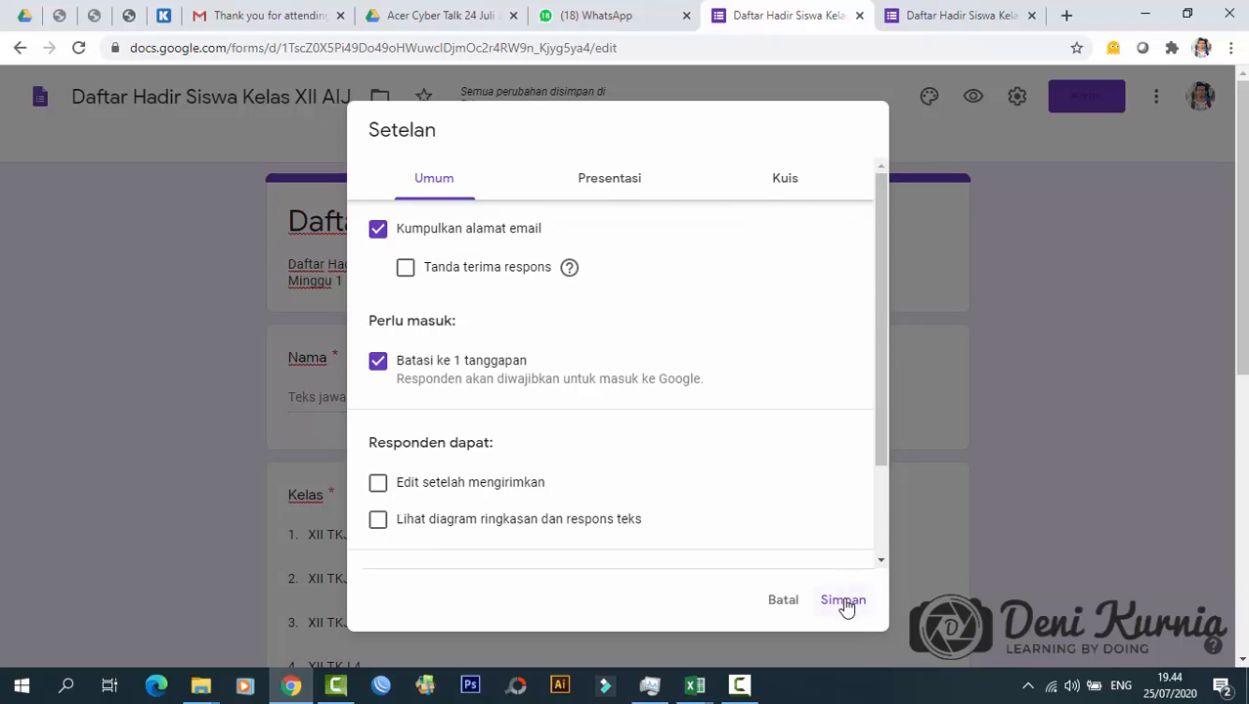
click(801, 188)
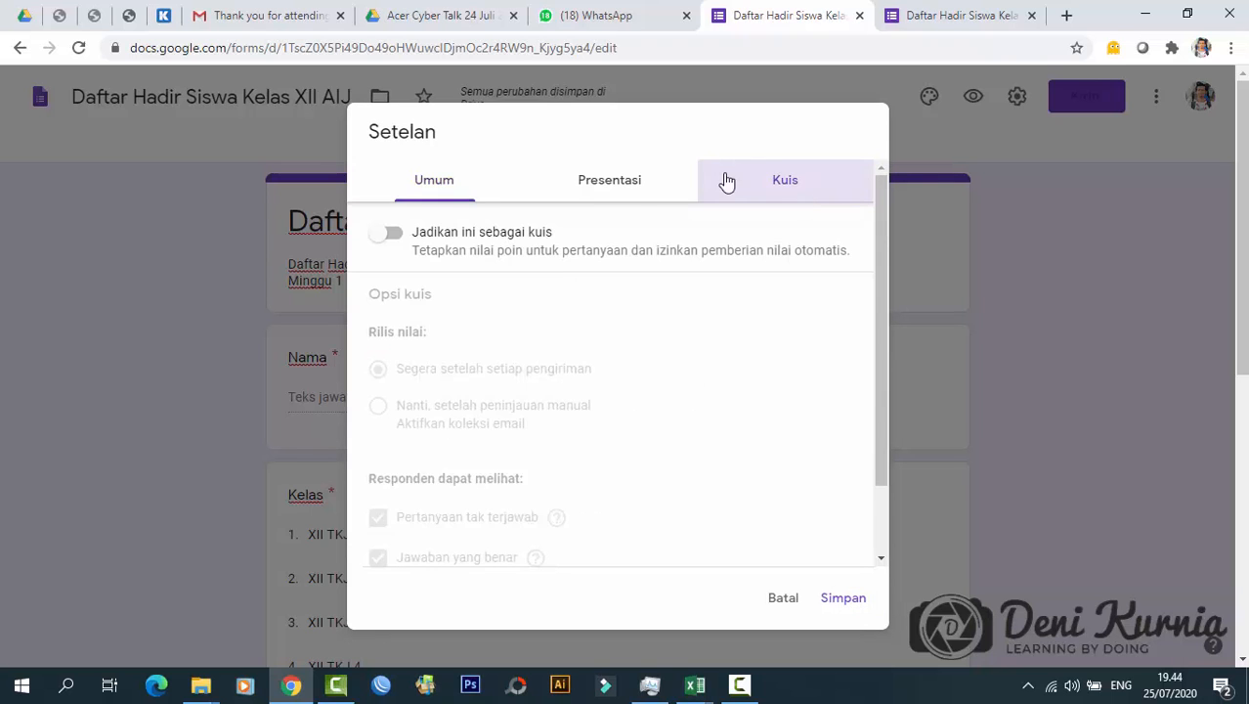
click(437, 185)
click(842, 599)
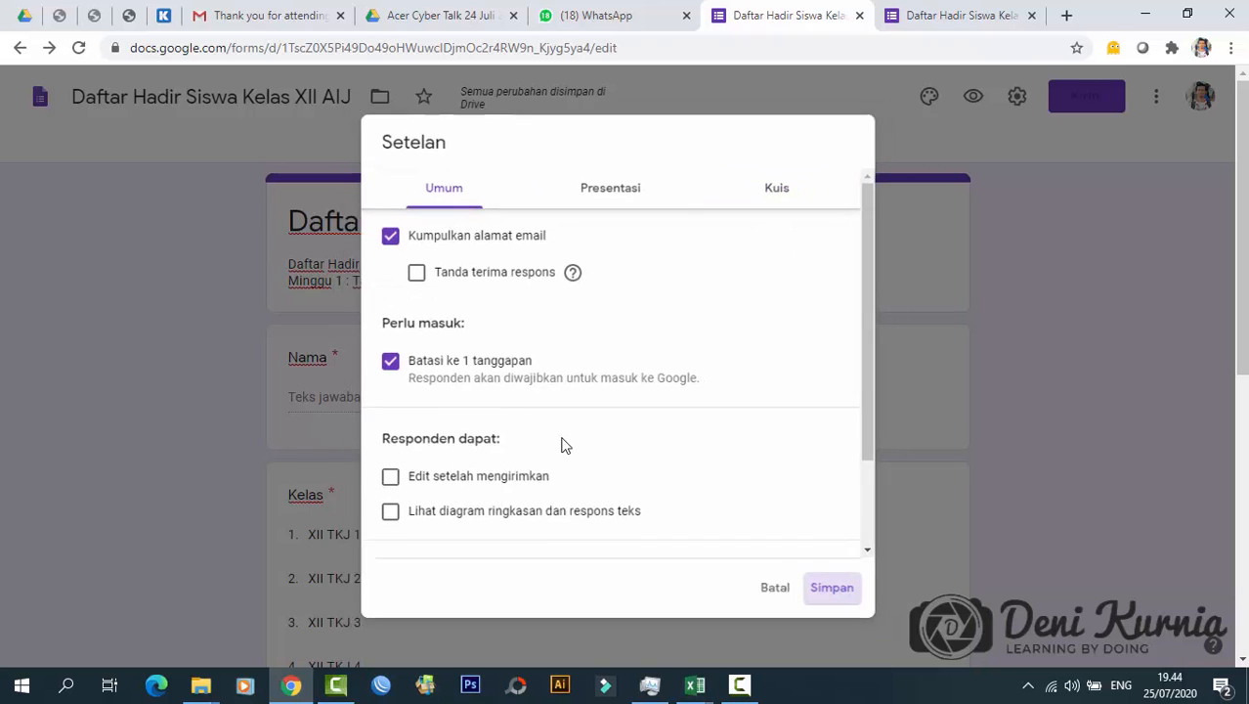
- Look over the questions in the editor, open a fresh preview of the form and close the outdated preview, discarding its entries
scroll(380, 399, down, 7)
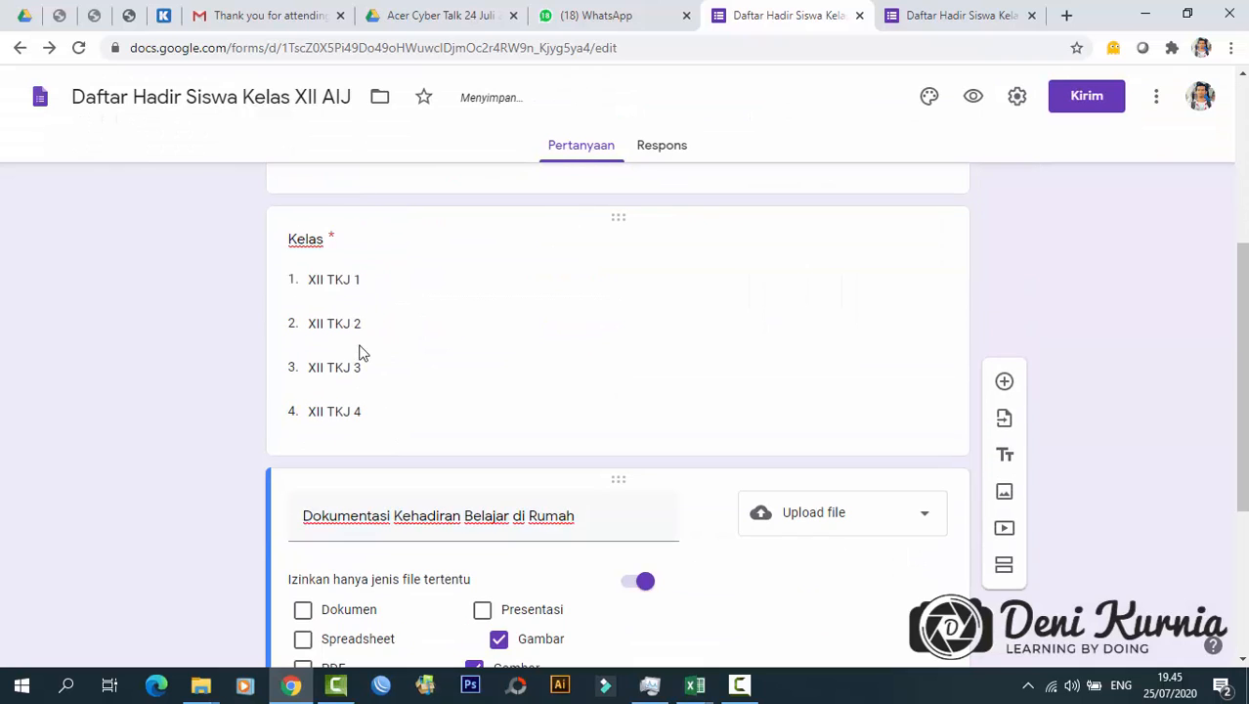
scroll(365, 521, up, 10)
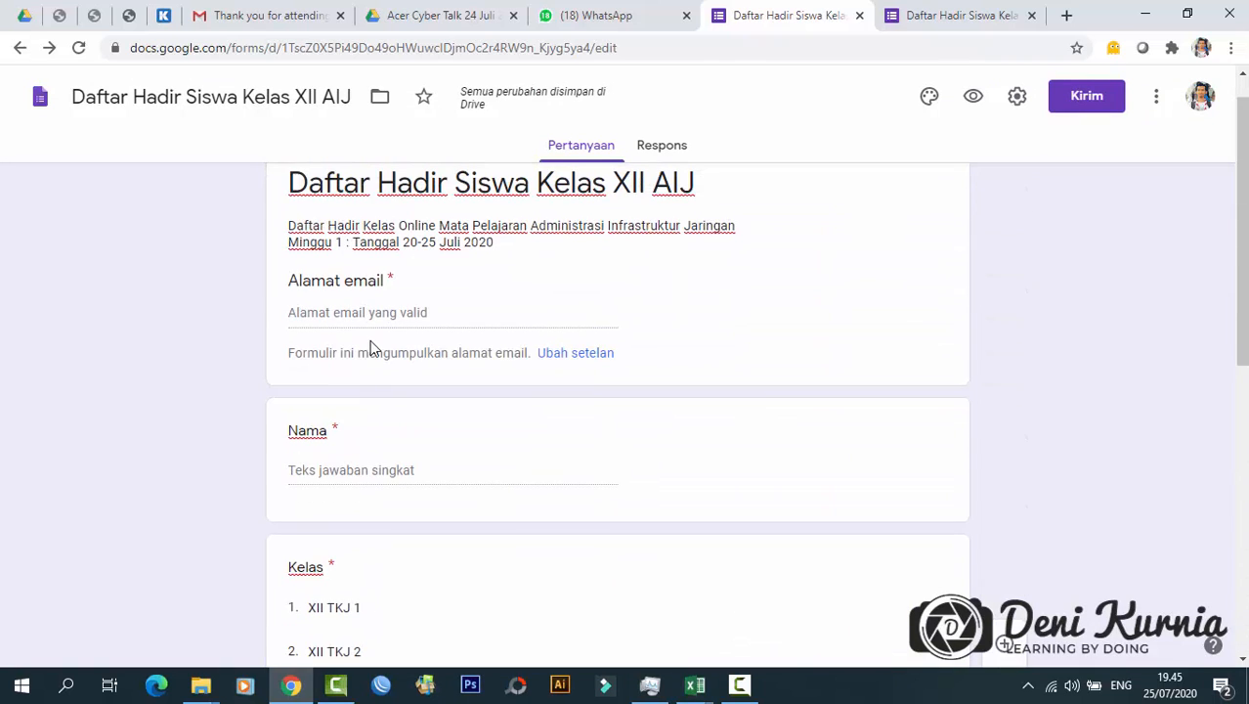
scroll(743, 493, up, 1)
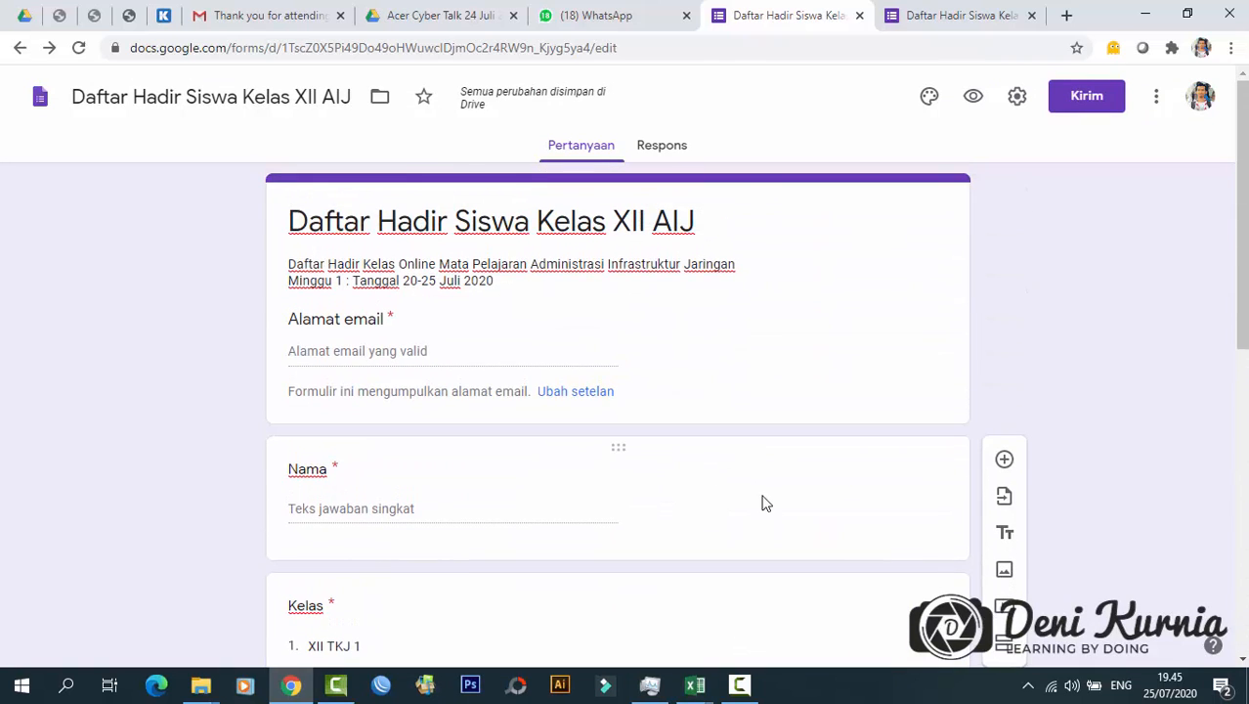
click(973, 98)
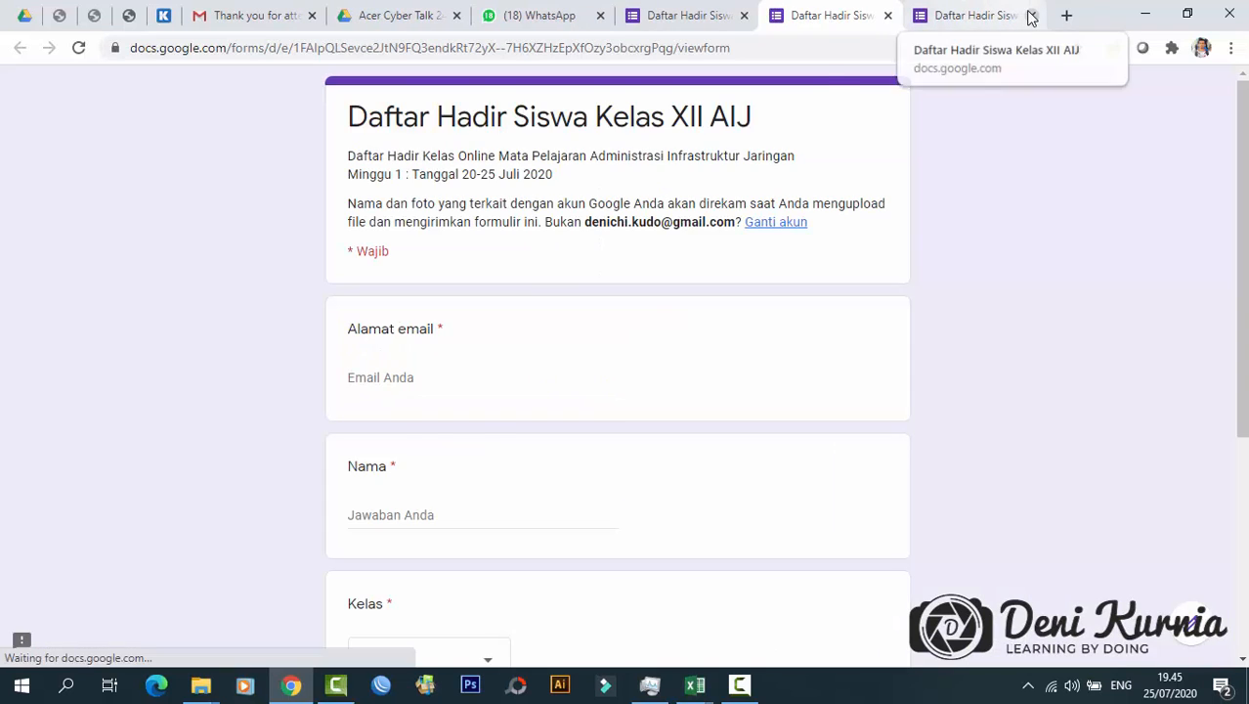
click(1031, 15)
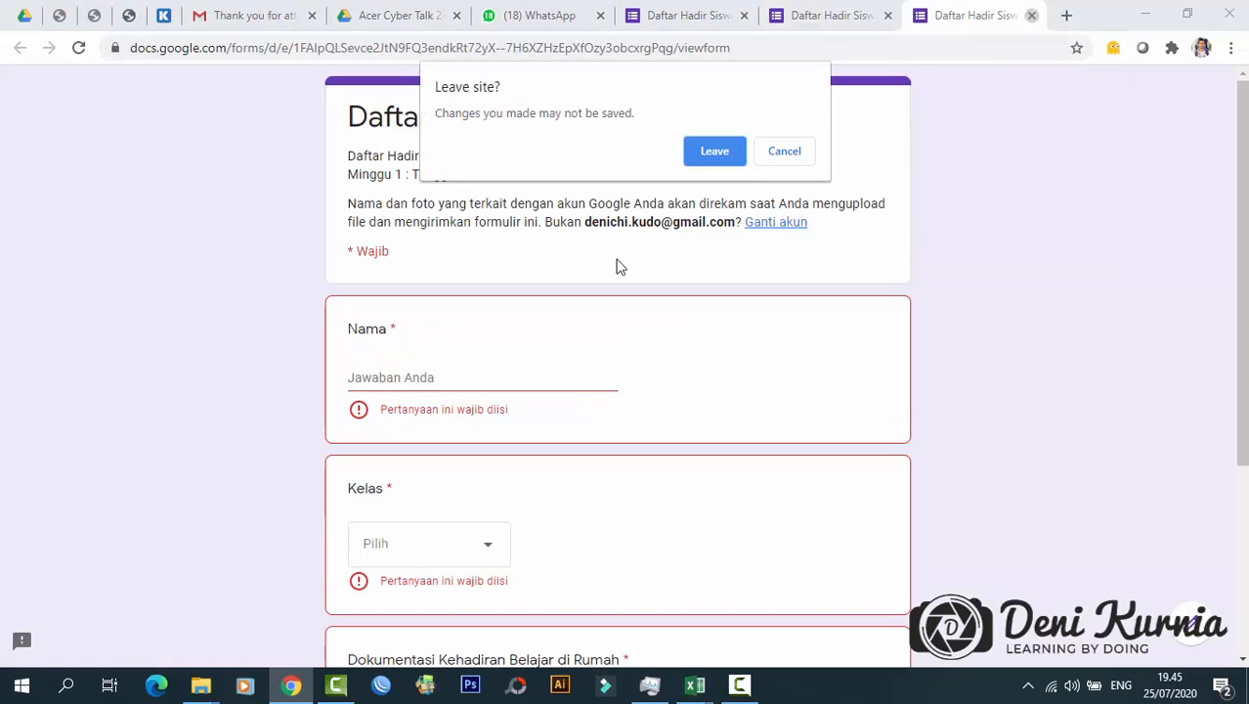
click(731, 156)
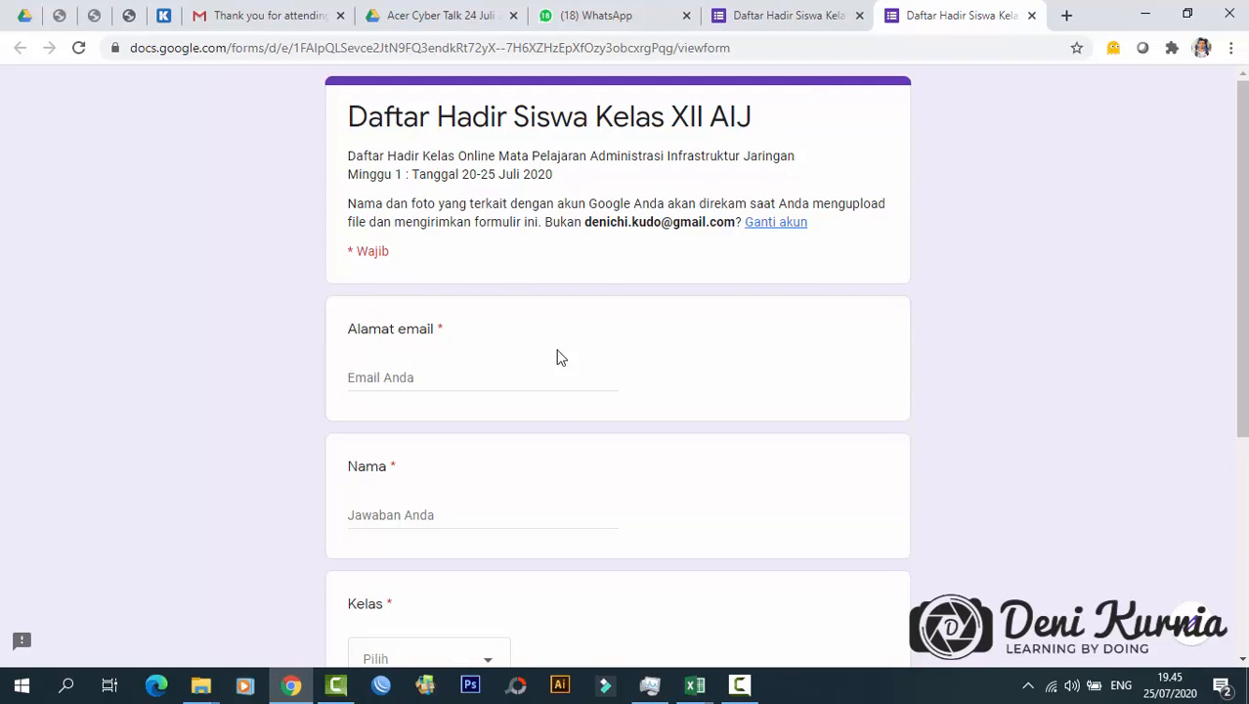
- Examine the refreshed preview from the Alamat email question through to the Dokumentasi Kehadiran Belajar di Rumah upload question
scroll(555, 356, down, 3)
scroll(536, 365, up, 2)
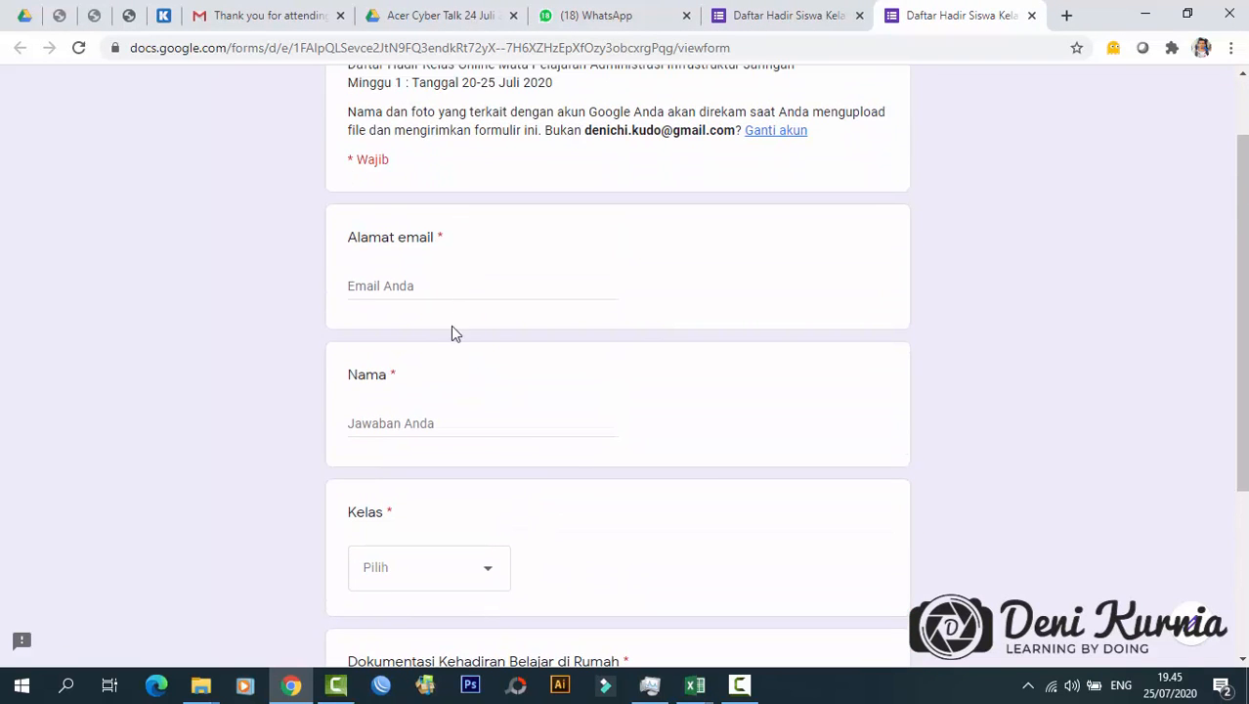
scroll(452, 325, down, 2)
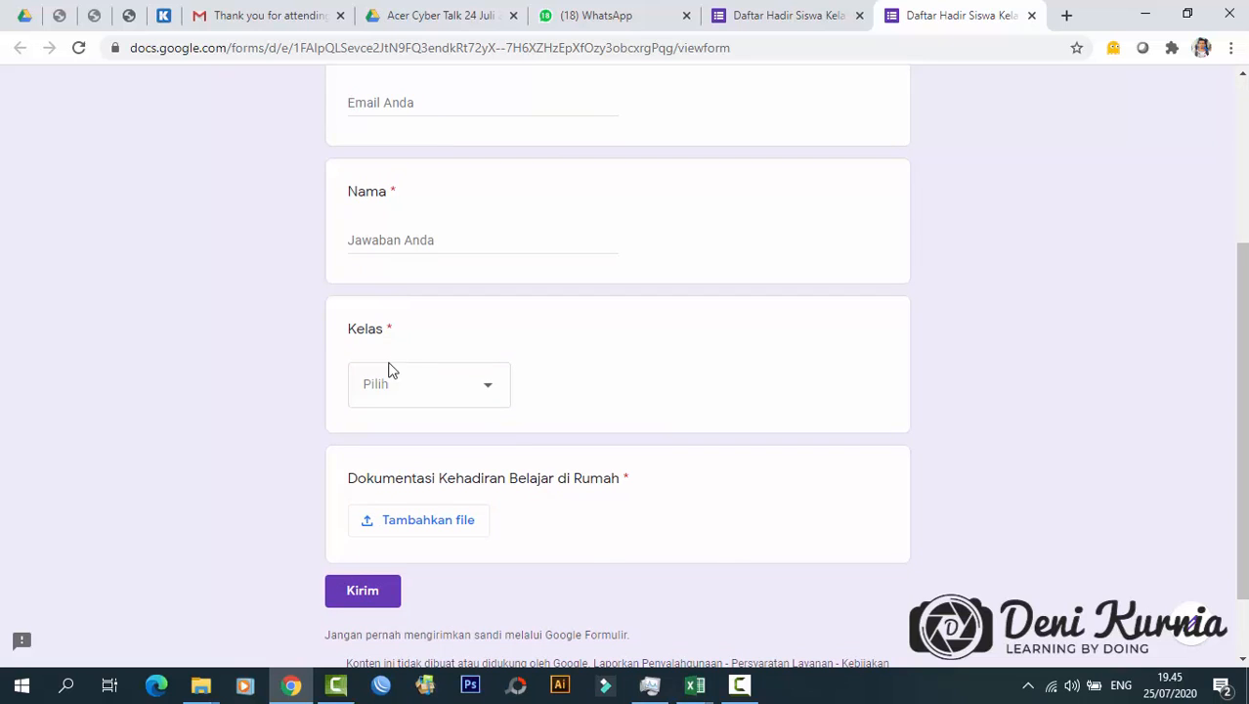
scroll(480, 489, down, 1)
scroll(504, 499, up, 2)
scroll(506, 501, up, 2)
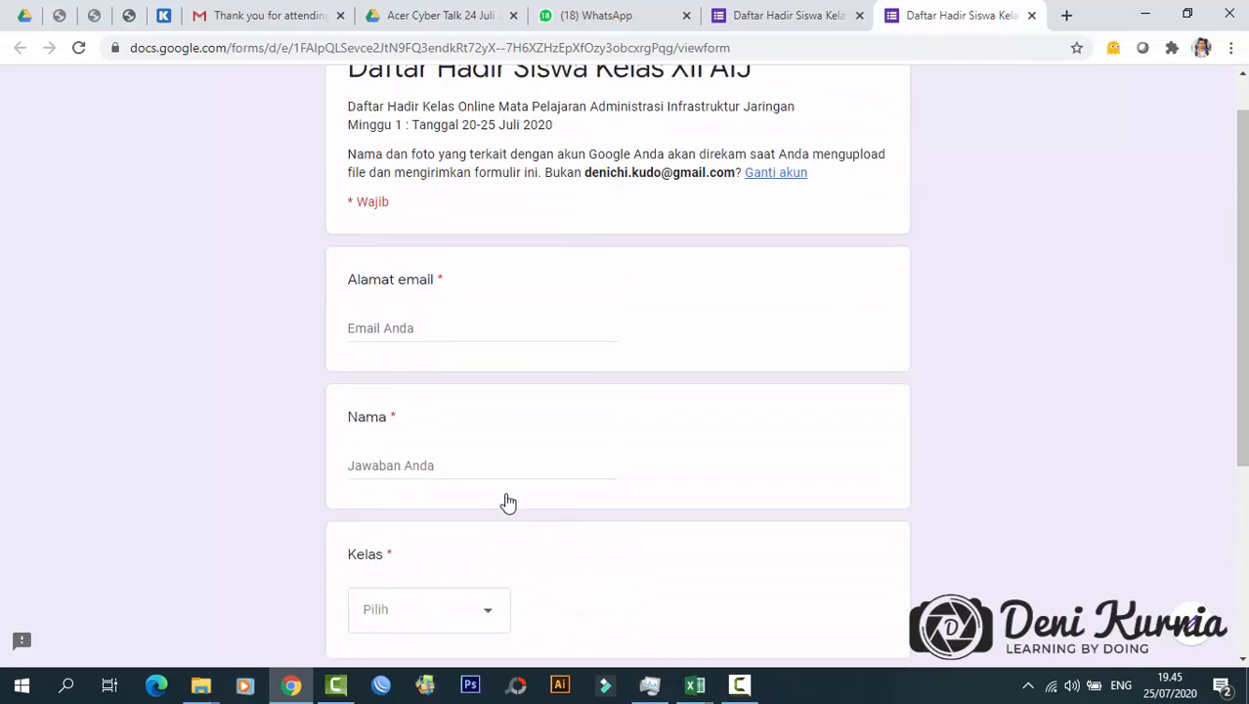
scroll(493, 420, down, 4)
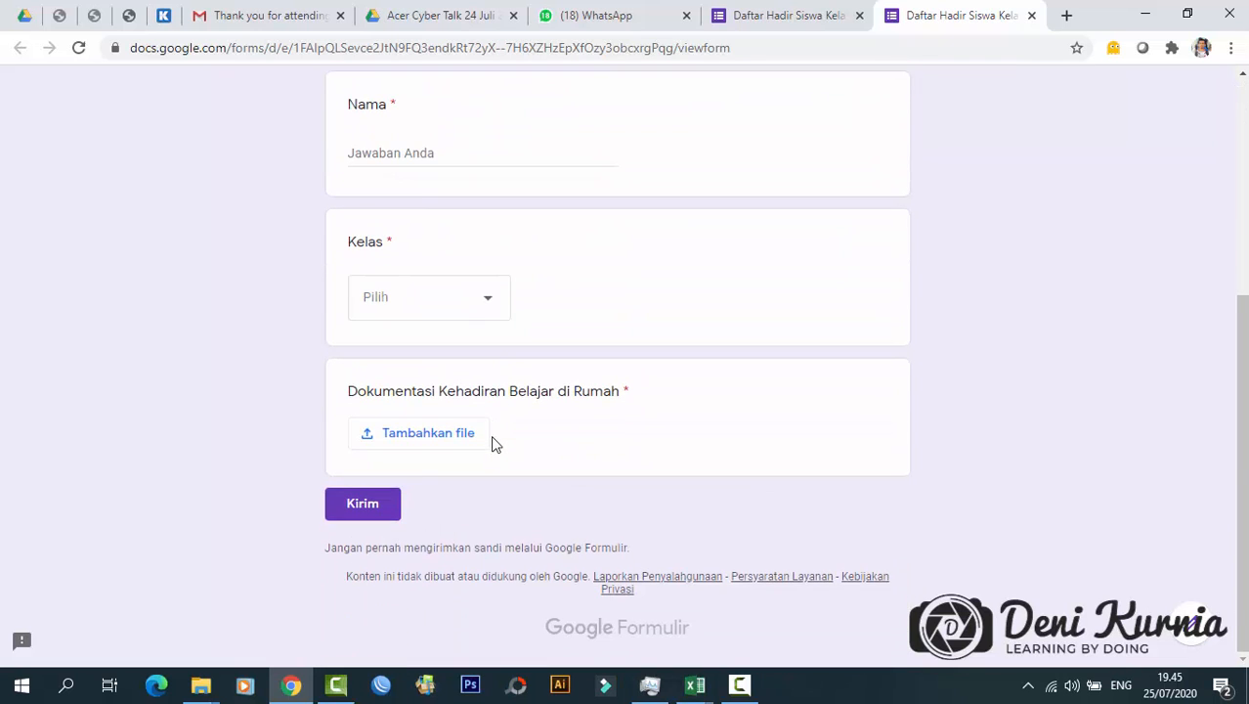
scroll(493, 441, up, 4)
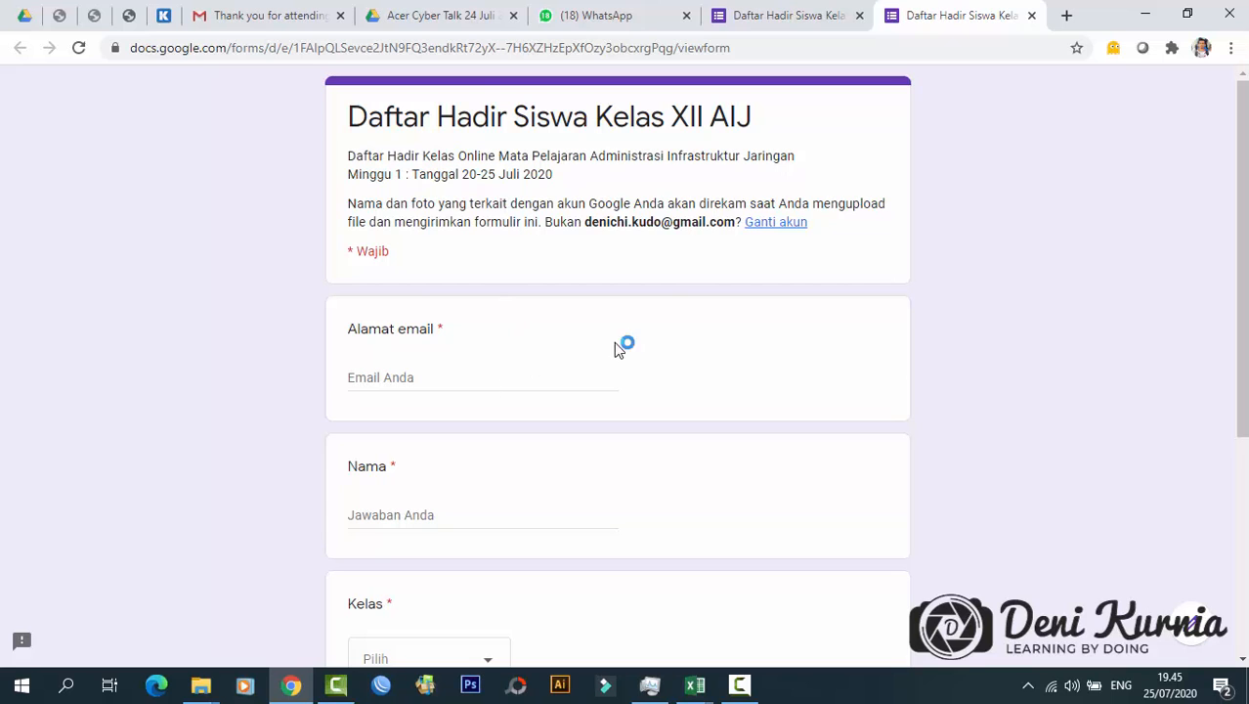
- Back in the form editor, get the form's sharing link with the URL shortened, copy it and close the send dialog
click(782, 14)
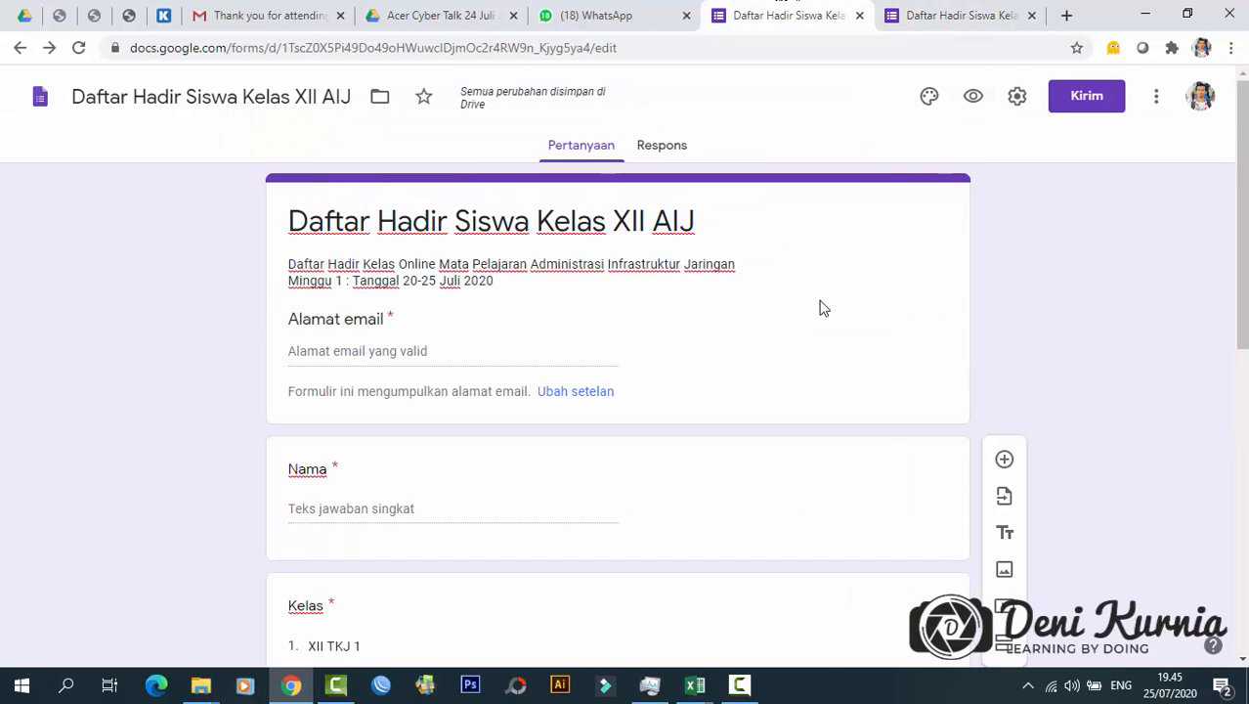
scroll(822, 307, down, 1)
scroll(856, 226, up, 1)
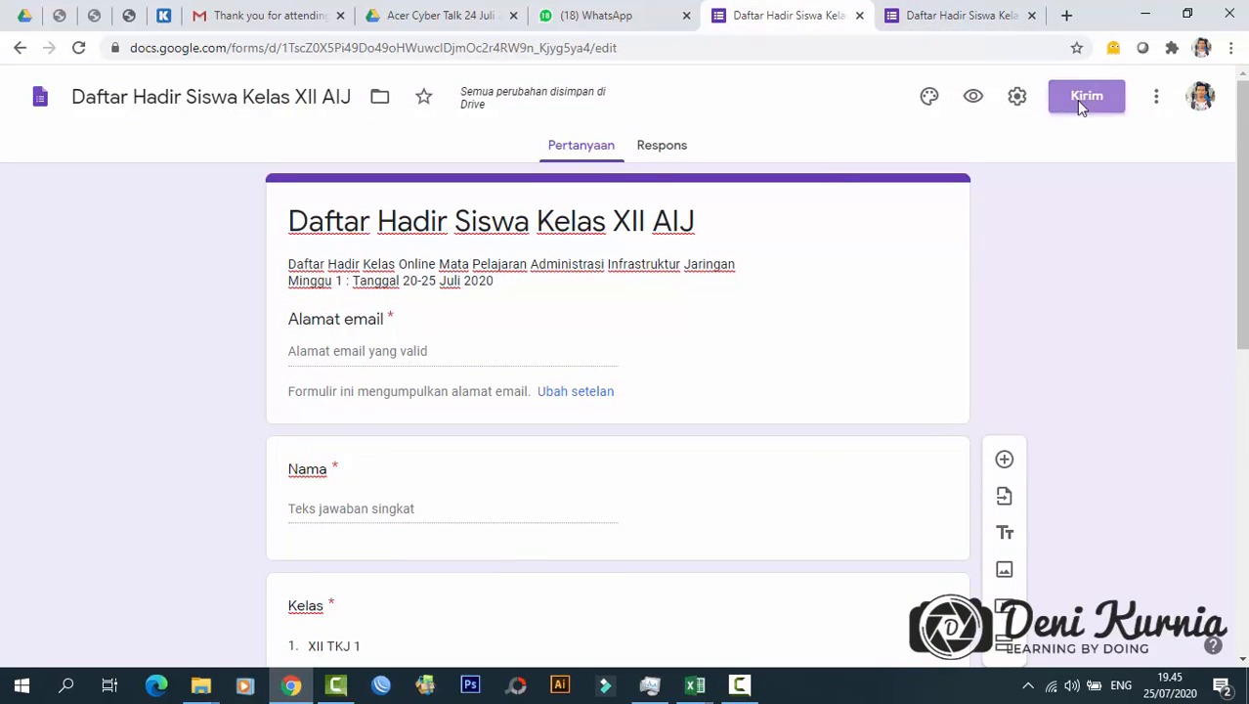
click(1083, 99)
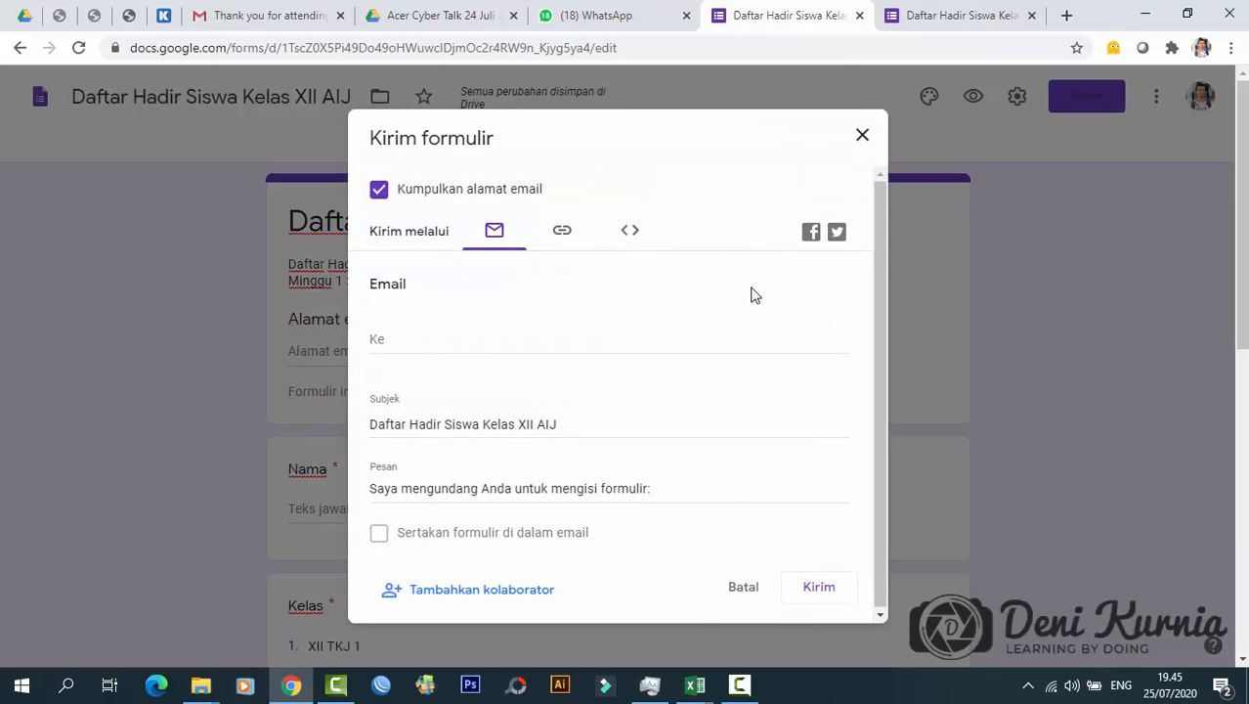
click(564, 235)
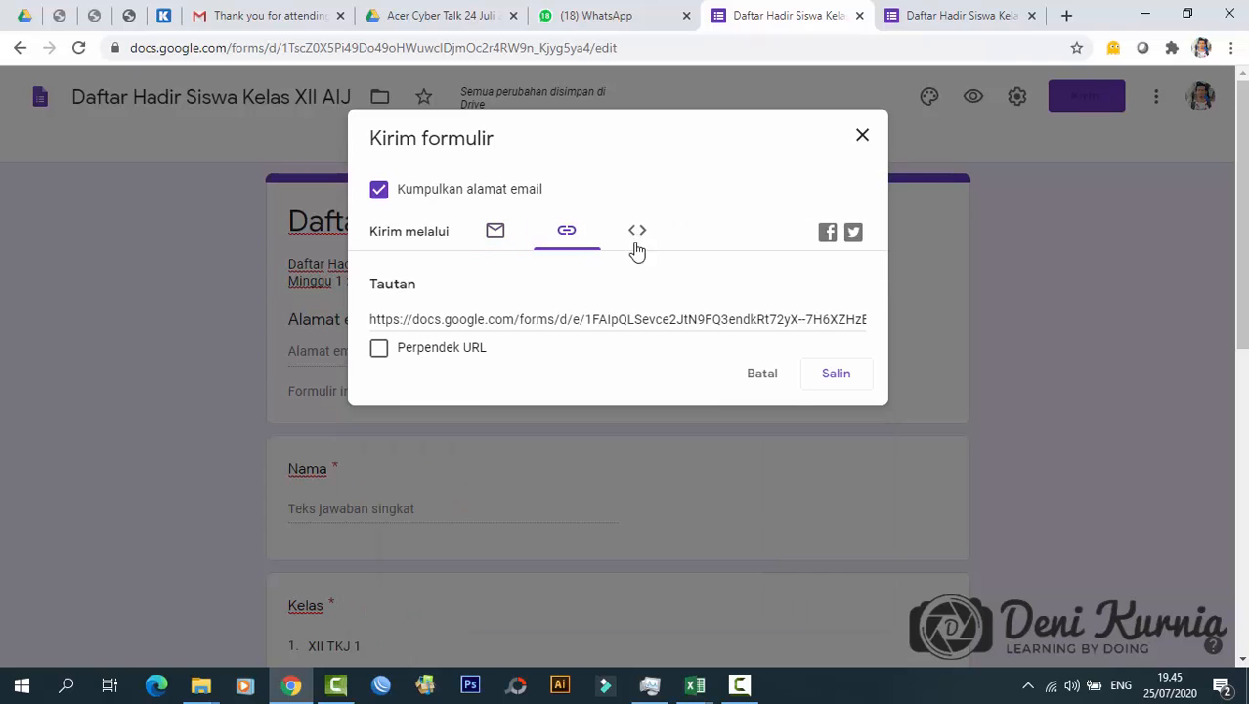
click(418, 350)
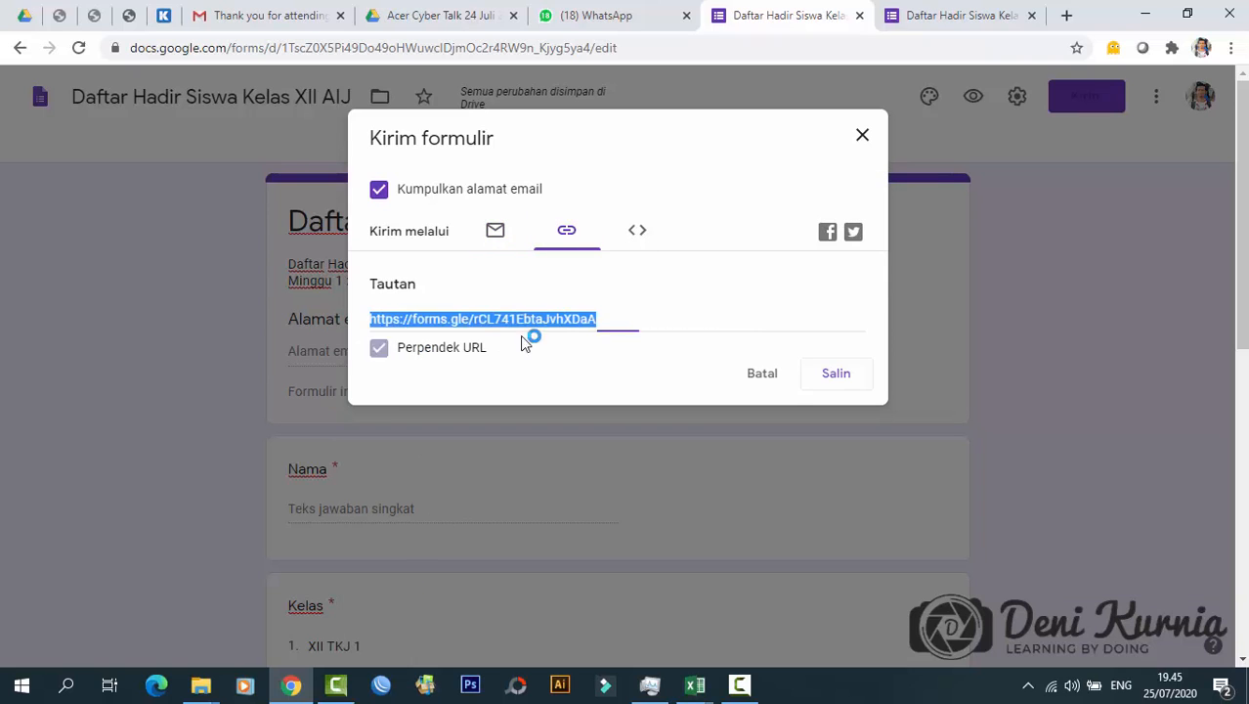
right_click(531, 321)
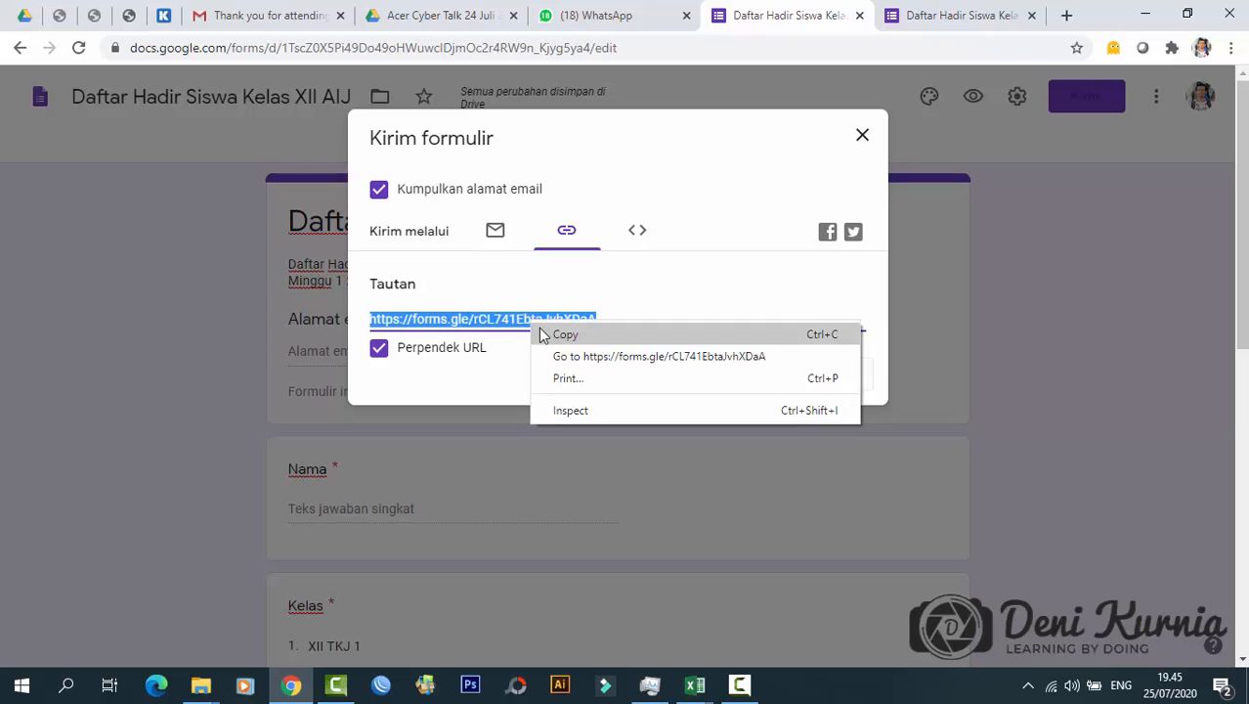
click(544, 333)
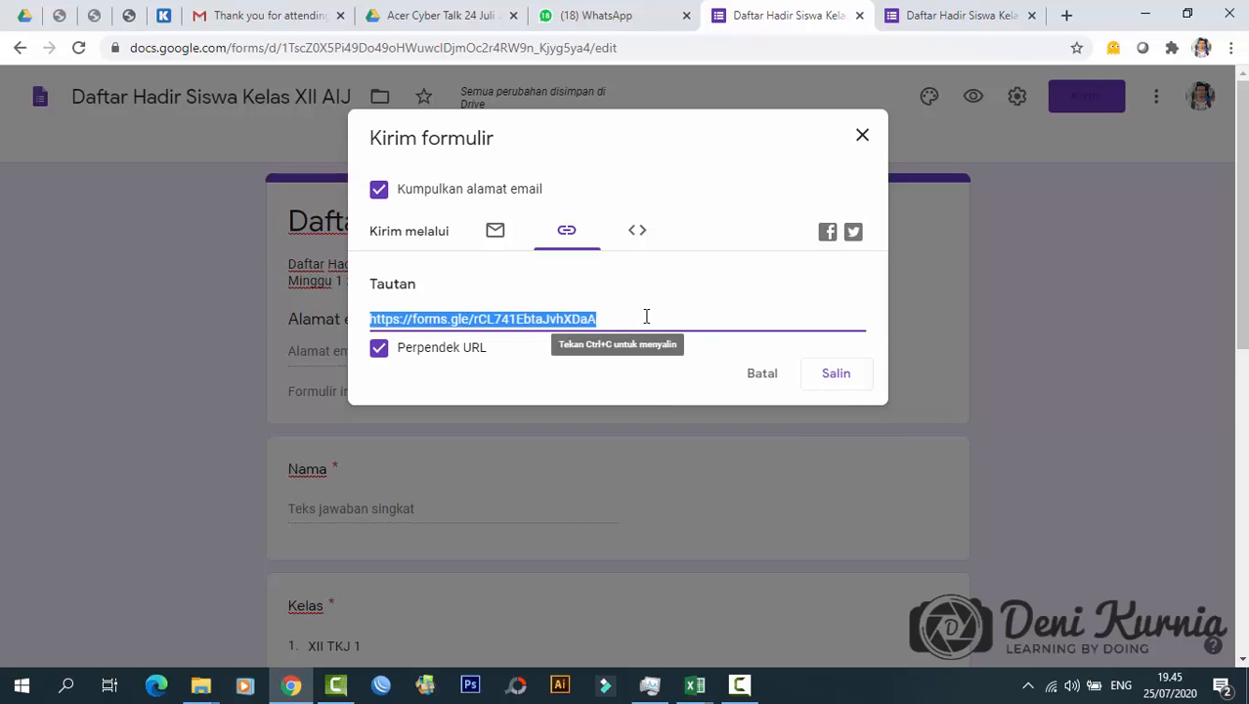
click(834, 374)
click(862, 136)
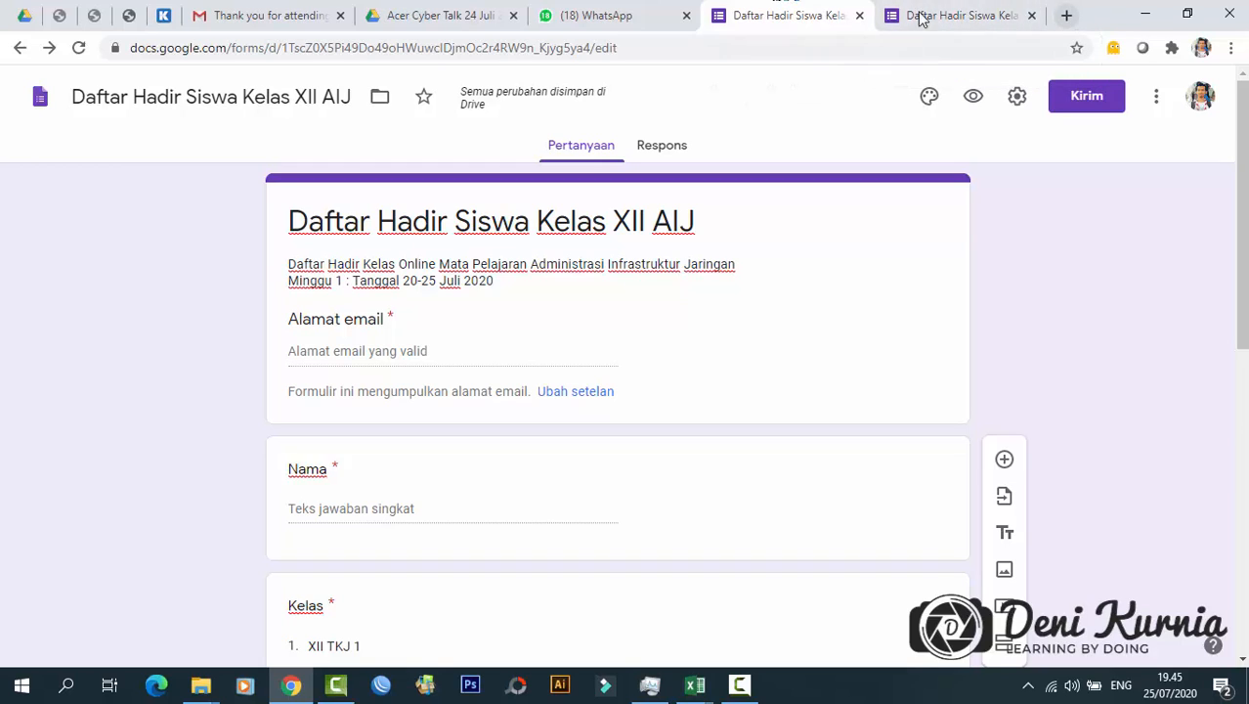
- In a new browser tab, find the QR Code Generator site via "qr generator online" and generate a free-text code from the copied form link
click(1069, 19)
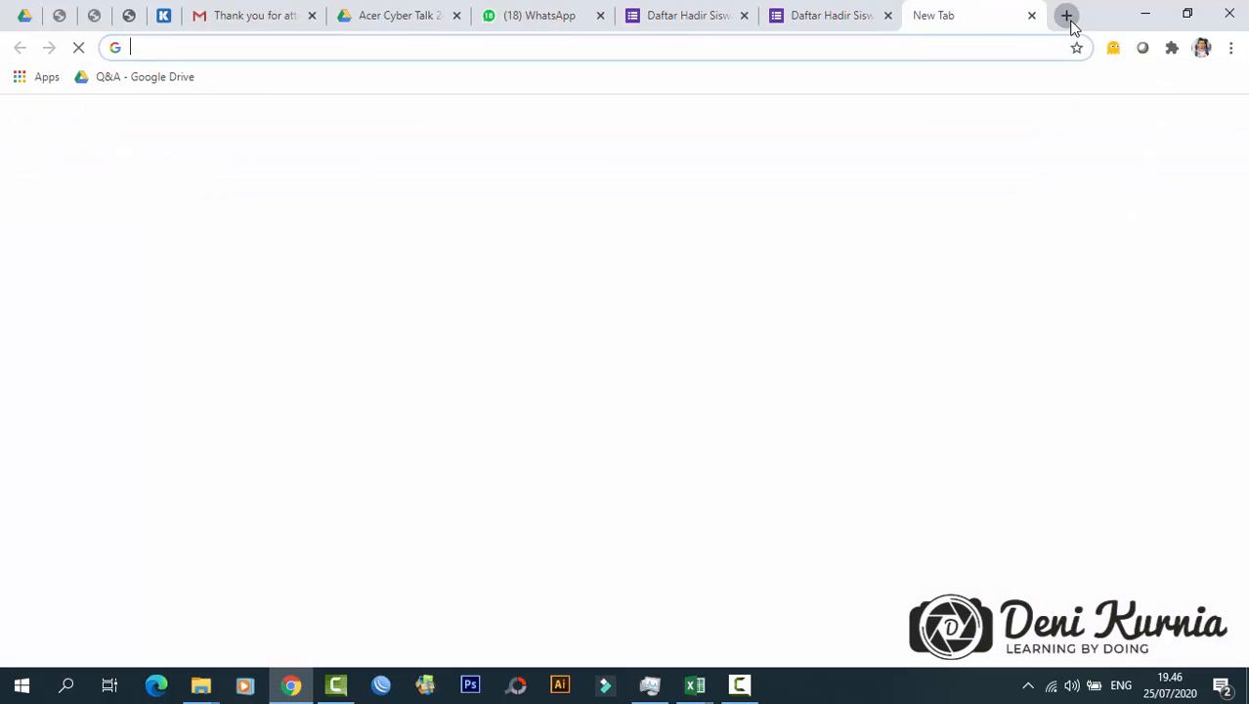
click(240, 50)
text(qr)
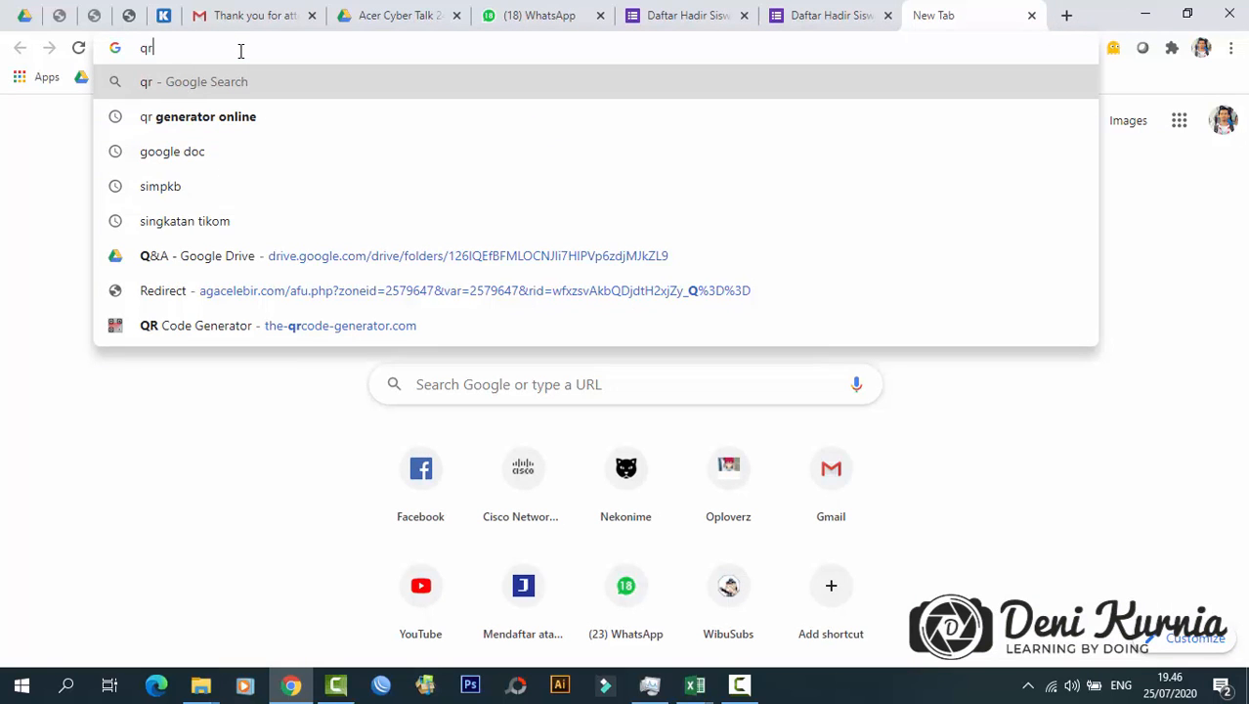
key(Down)
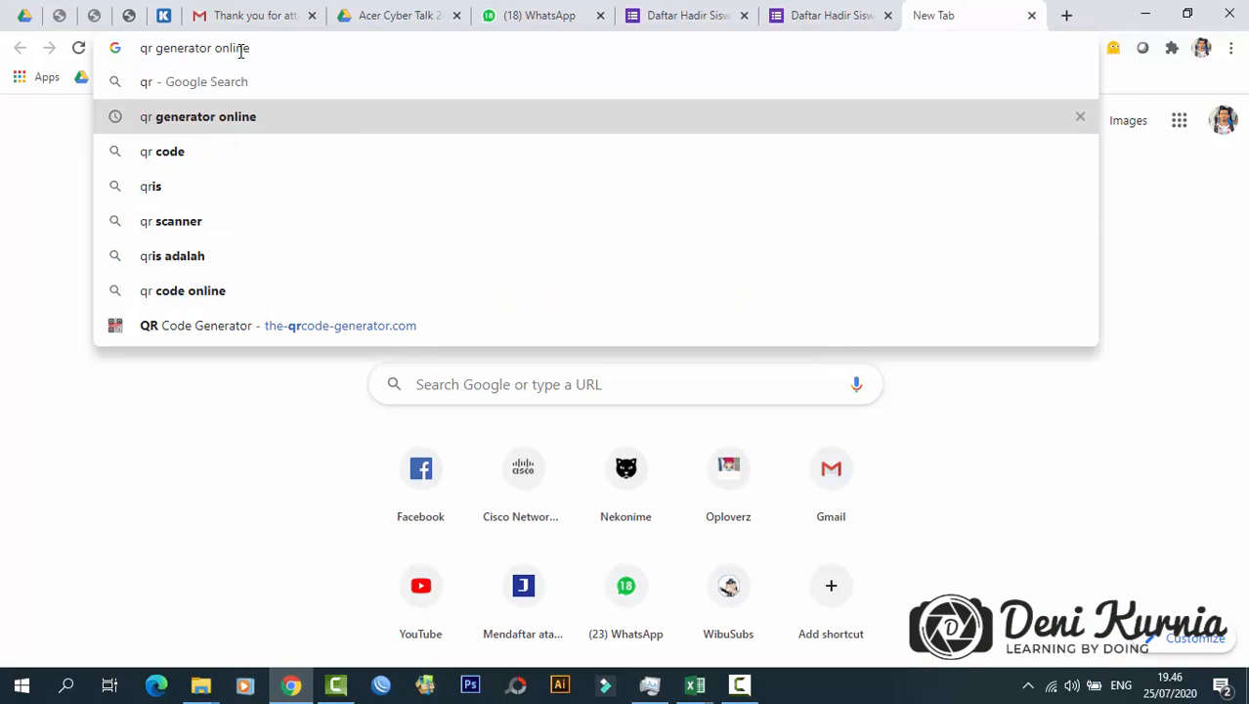
key(Return)
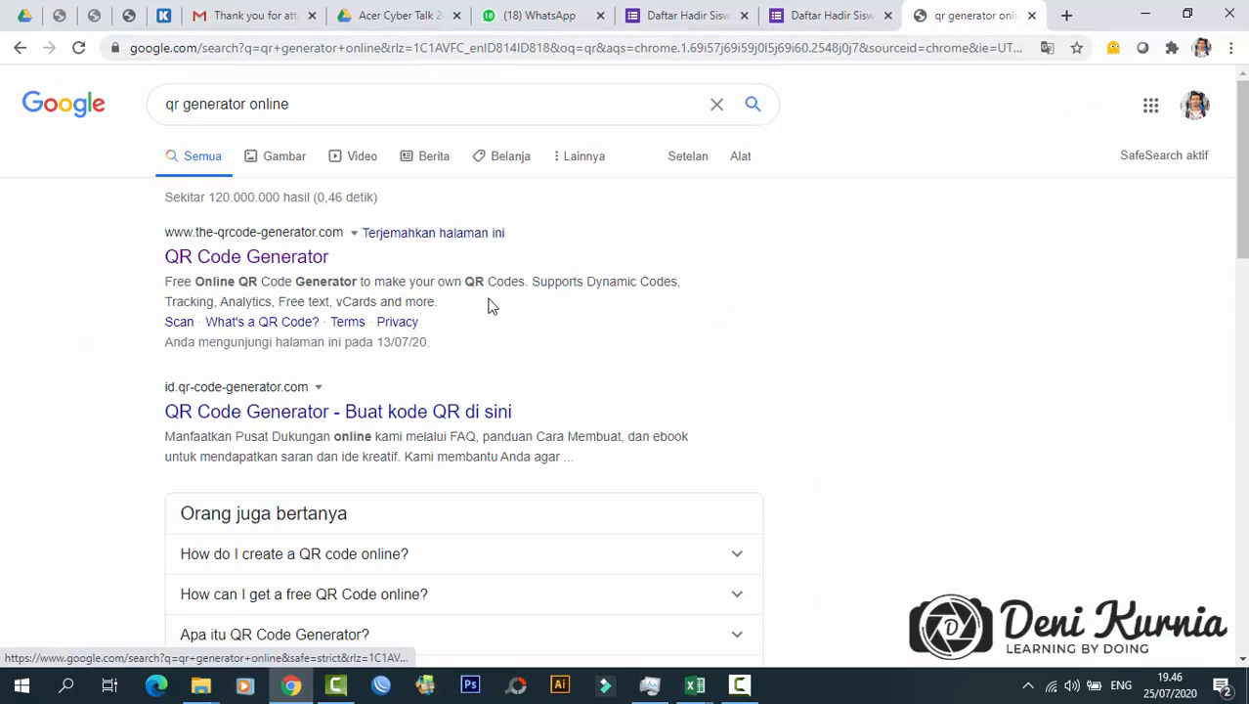
click(244, 258)
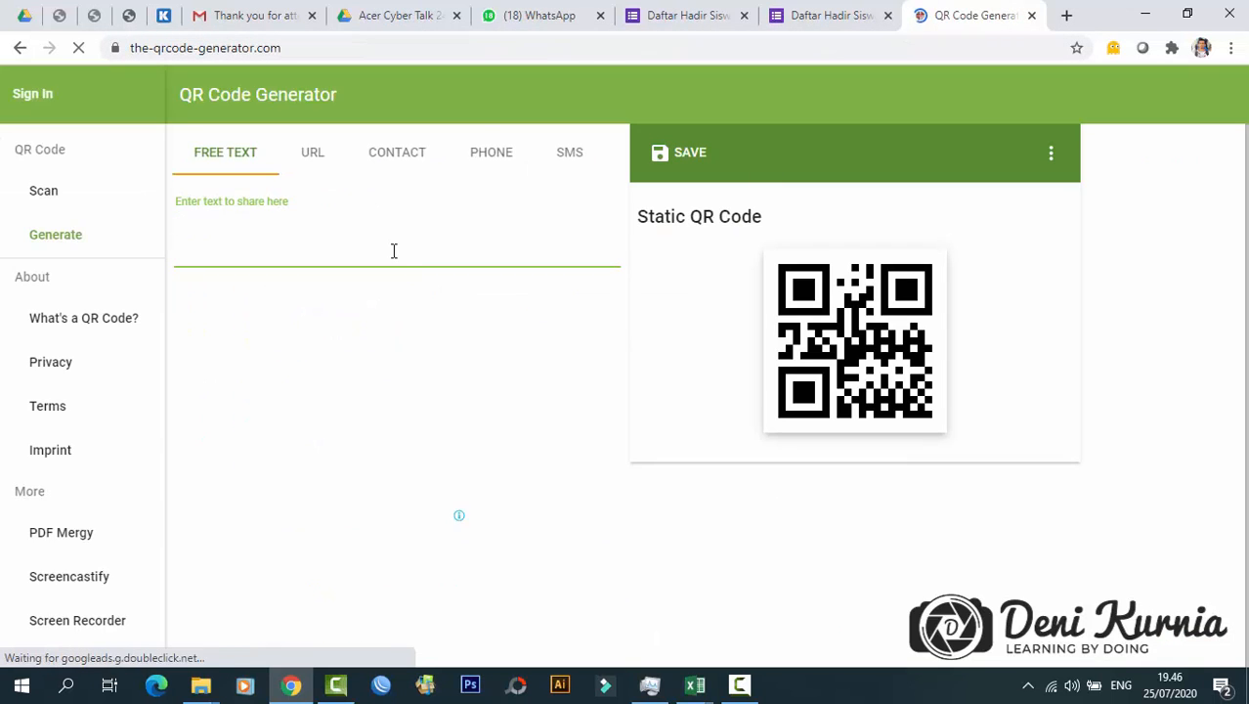
right_click(394, 251)
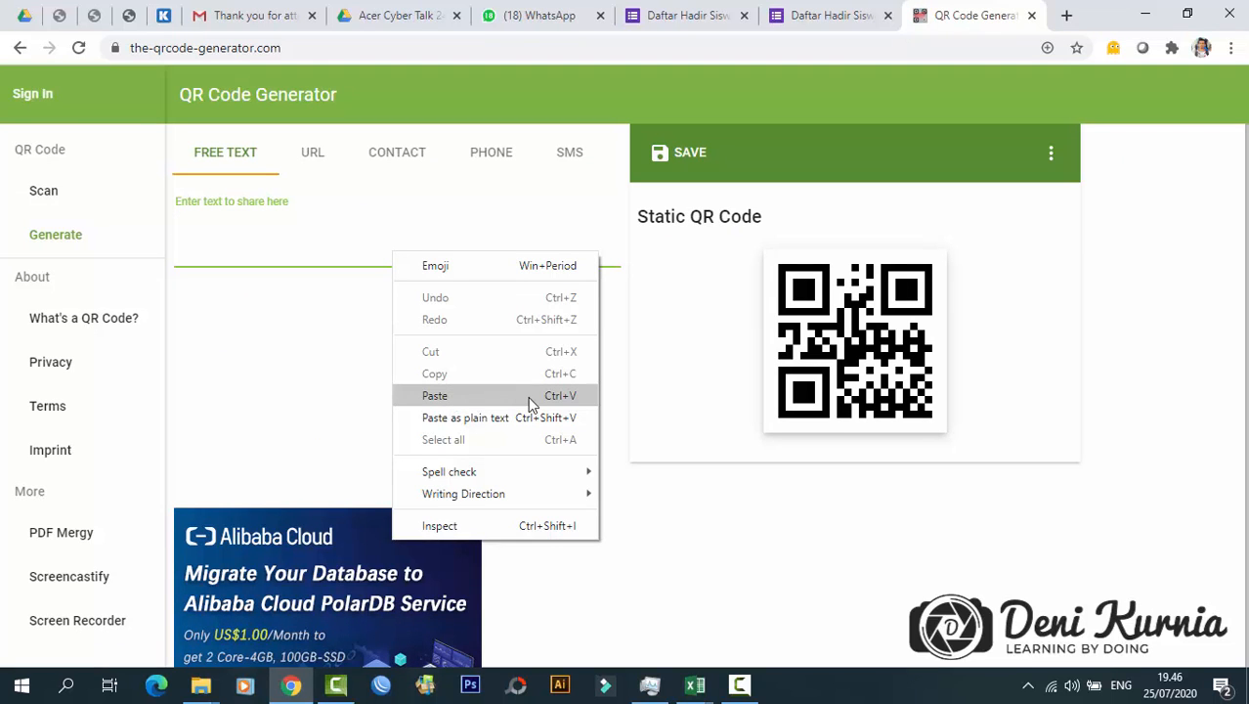
click(435, 394)
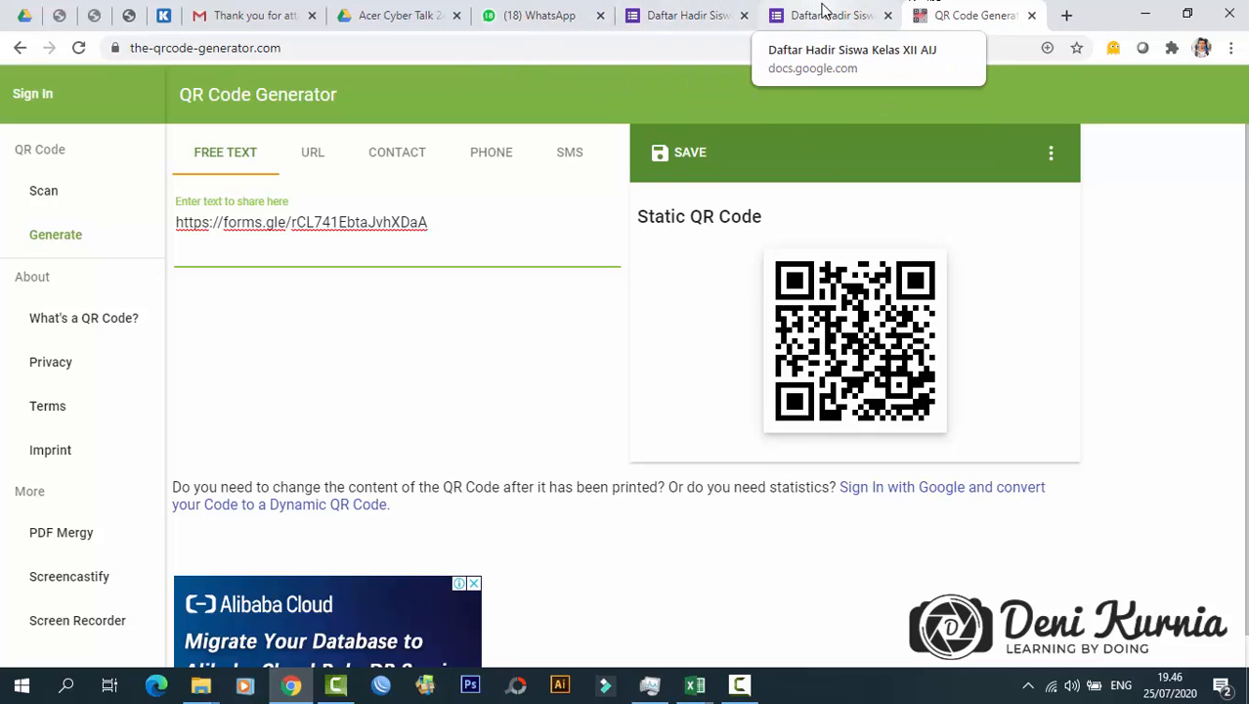
- From the form's responses, create a new linked spreadsheet as the destination for the attendance answers
click(712, 6)
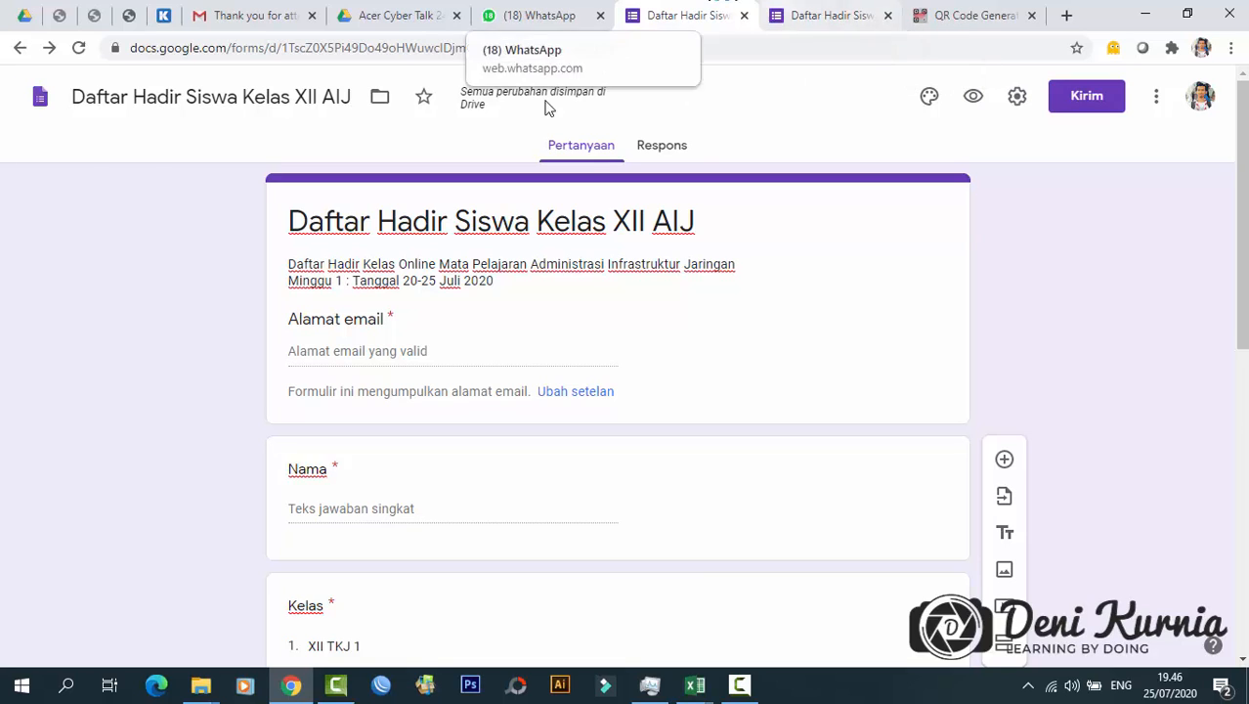
click(679, 155)
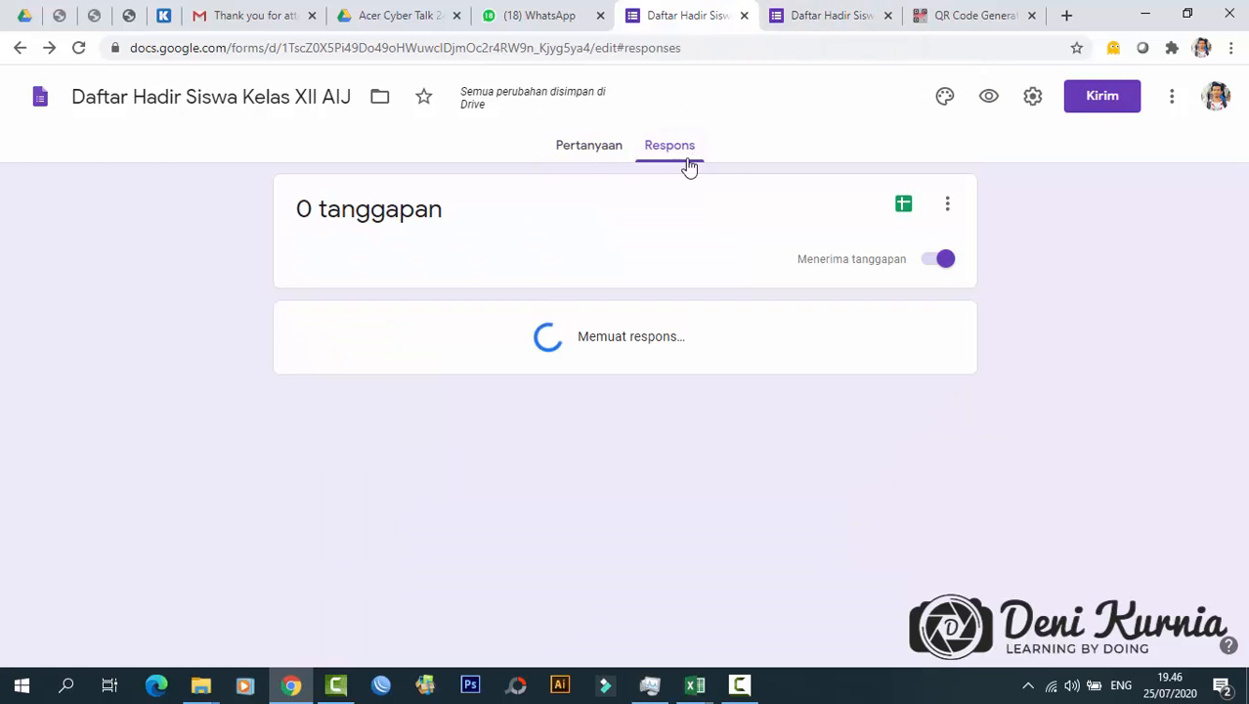
click(903, 209)
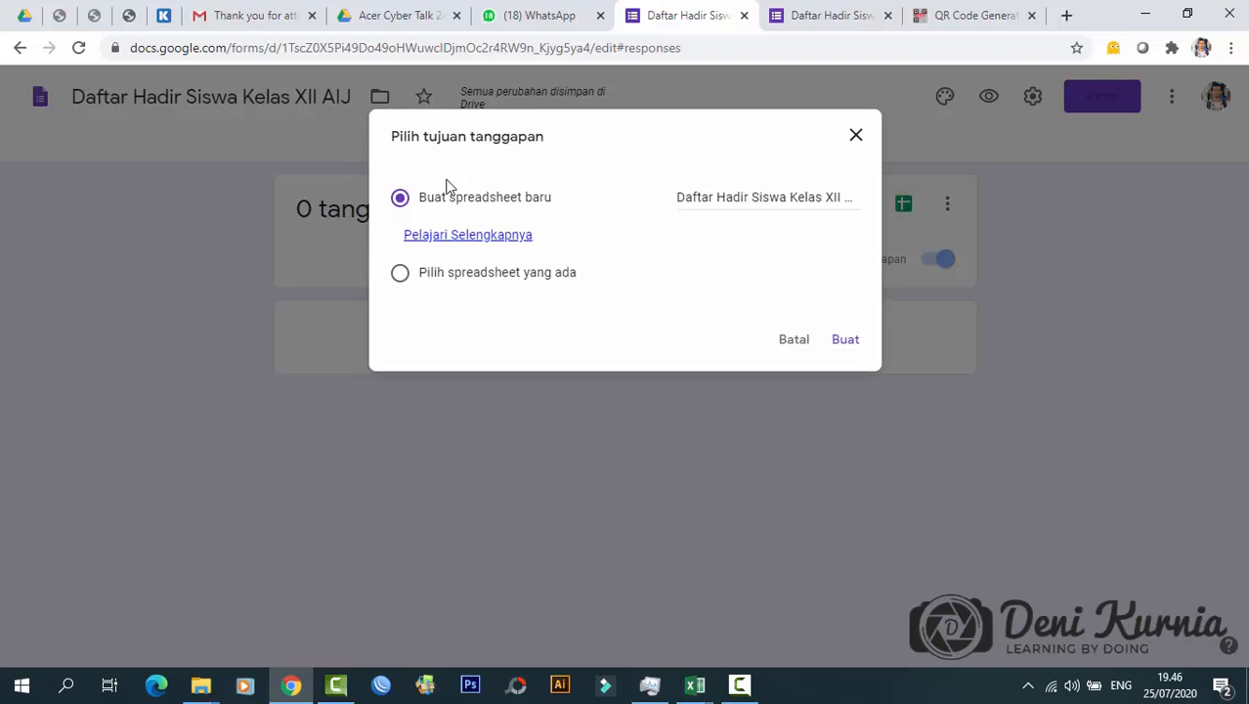
click(845, 341)
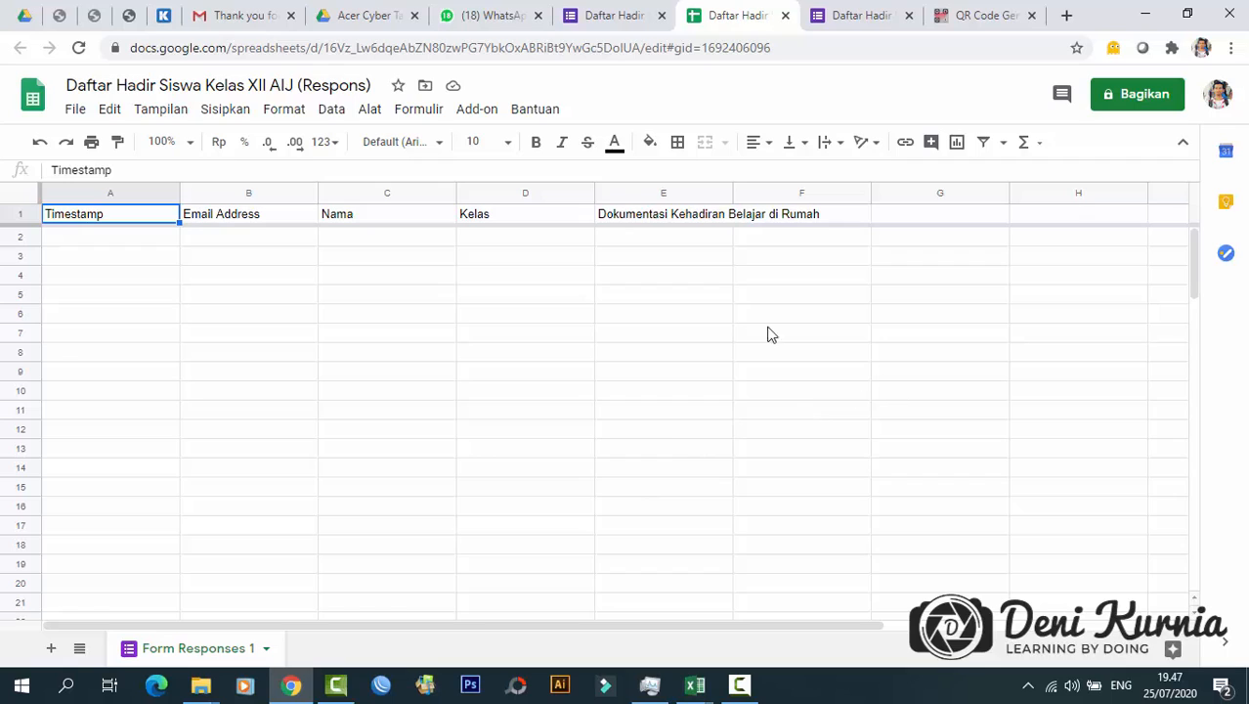
- Examine the response spreadsheet's columns and the empty rows below the headers where the attendance answers are recorded
click(103, 243)
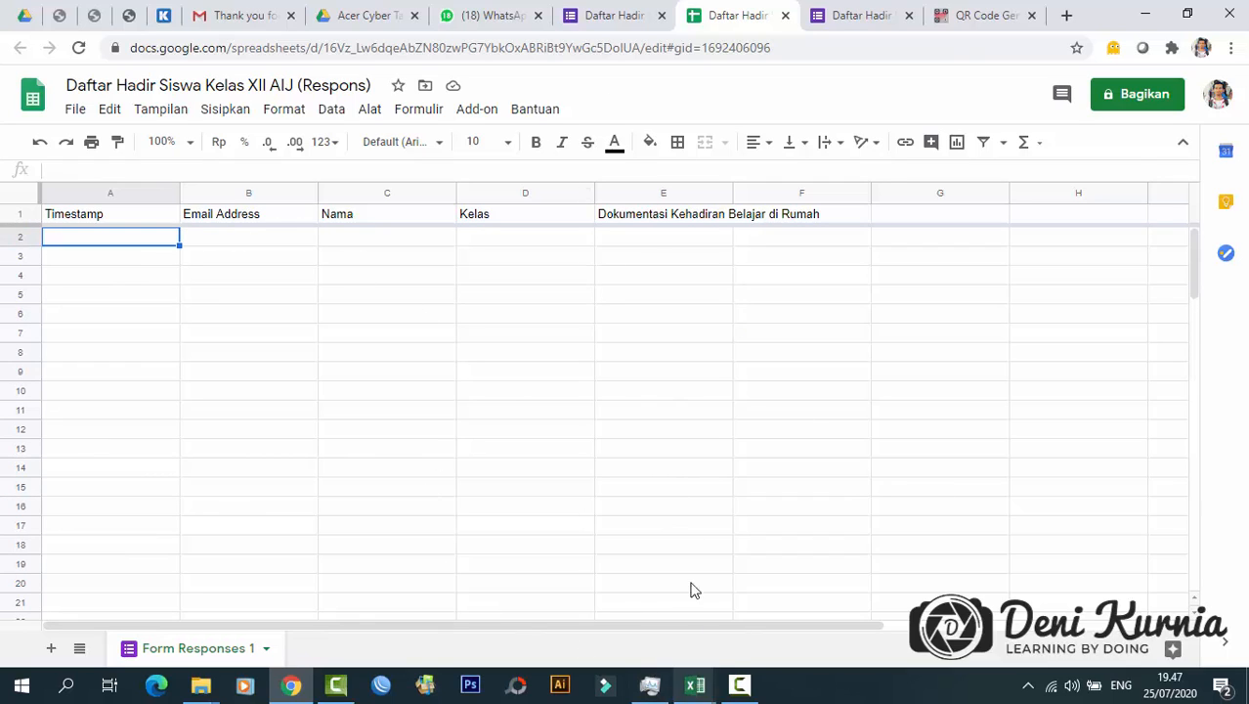
click(759, 356)
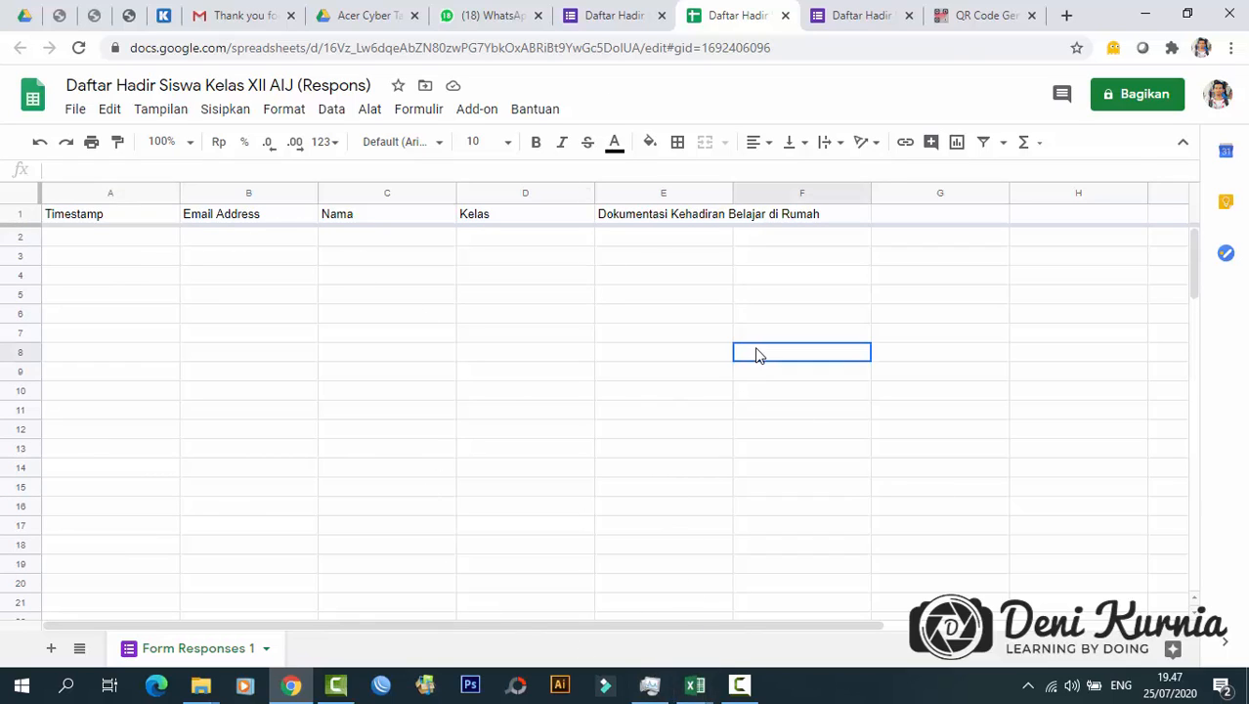
click(111, 240)
click(292, 274)
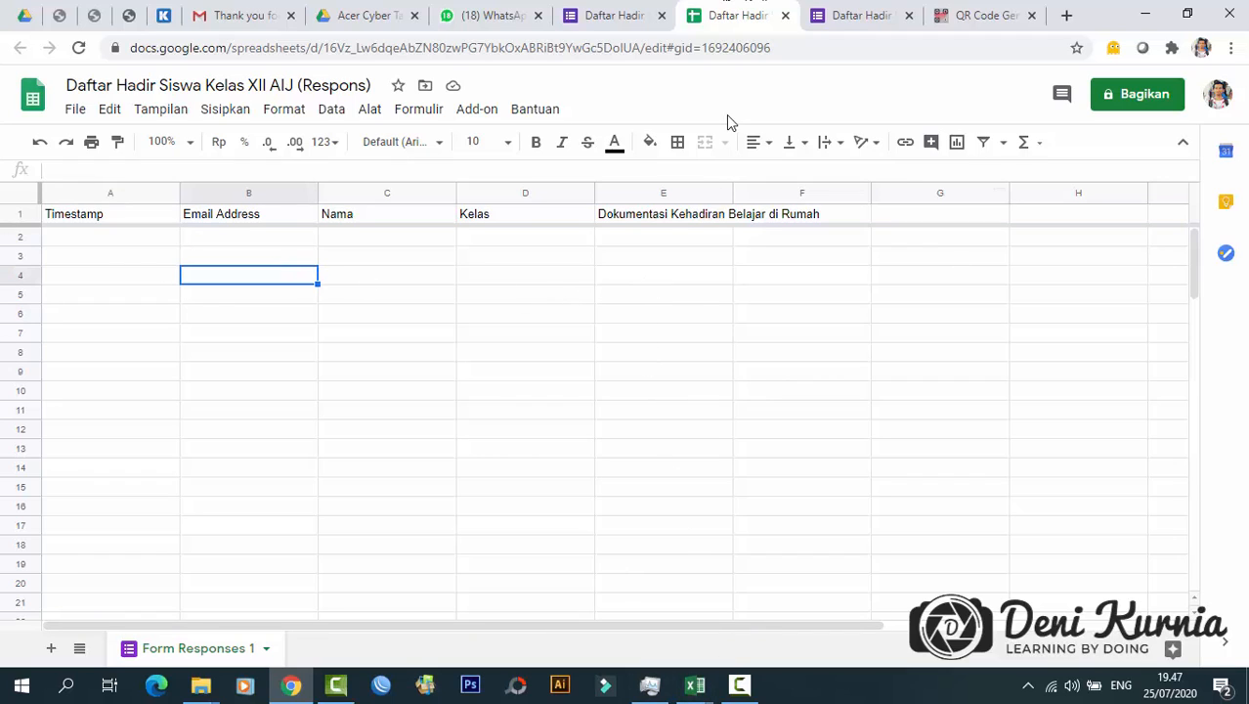
click(111, 241)
click(235, 253)
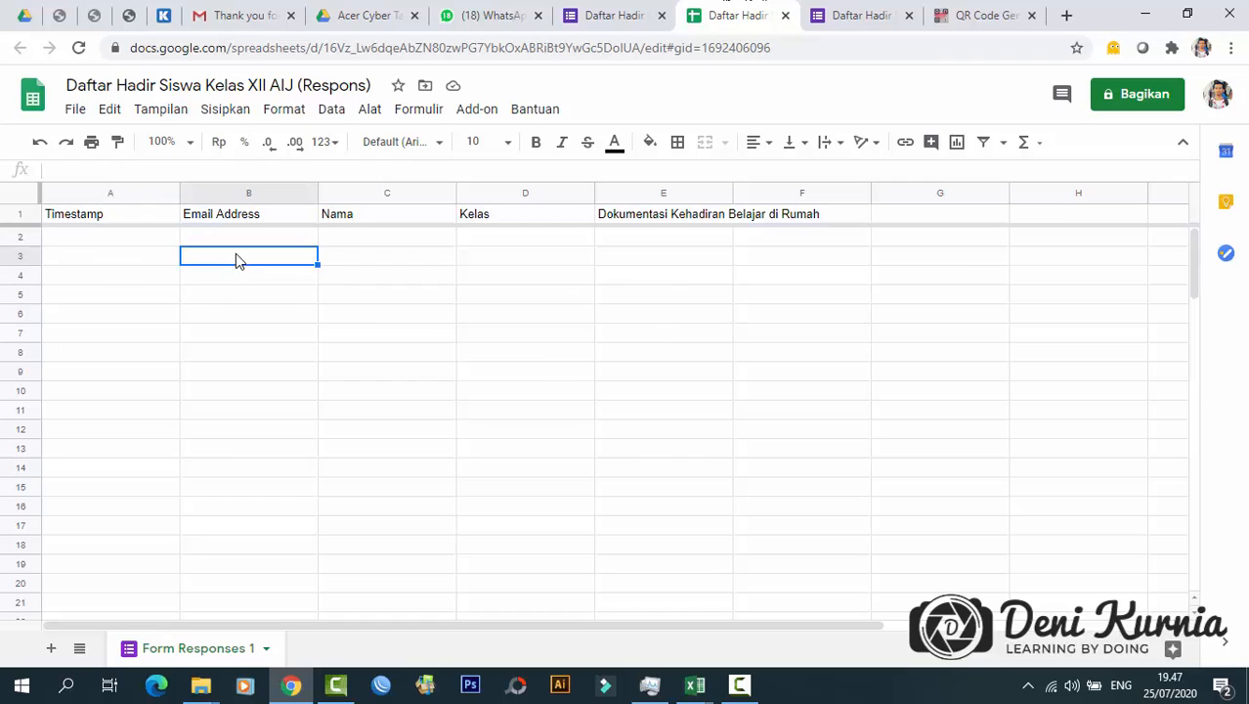
click(146, 237)
click(225, 240)
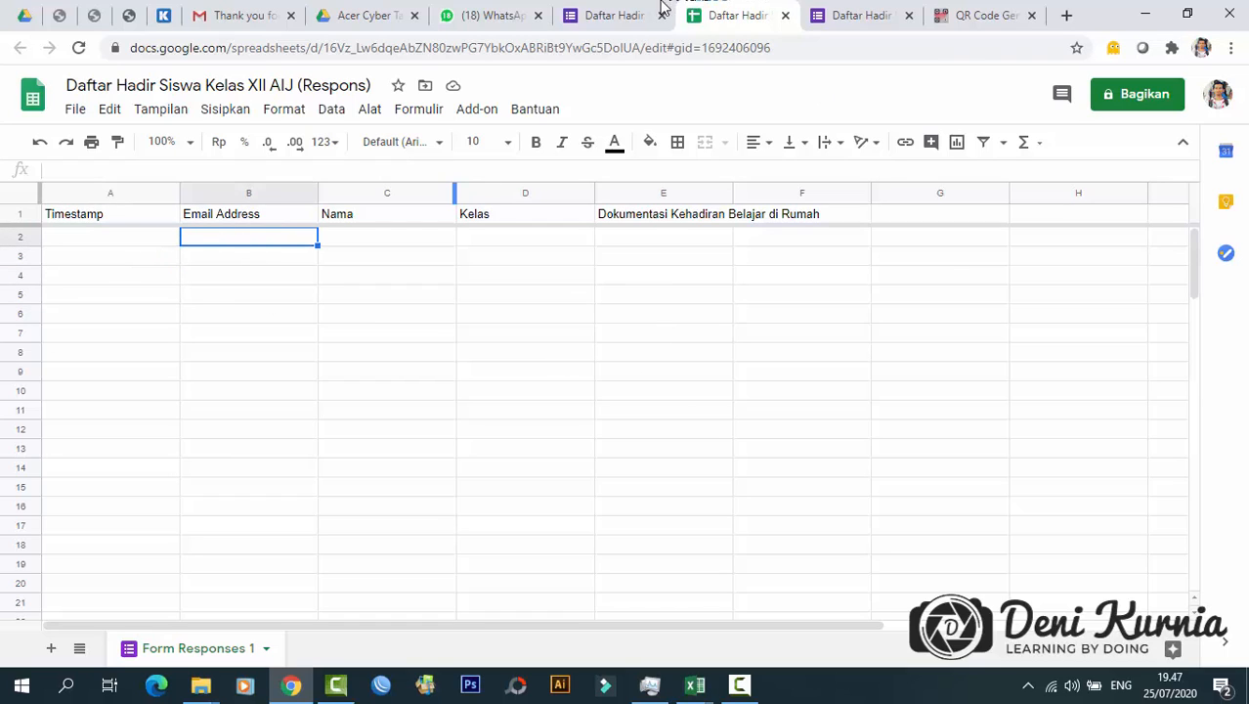
- Return to the form's questions, review them from the title through to the file upload question, and minimize the browser window
click(626, 13)
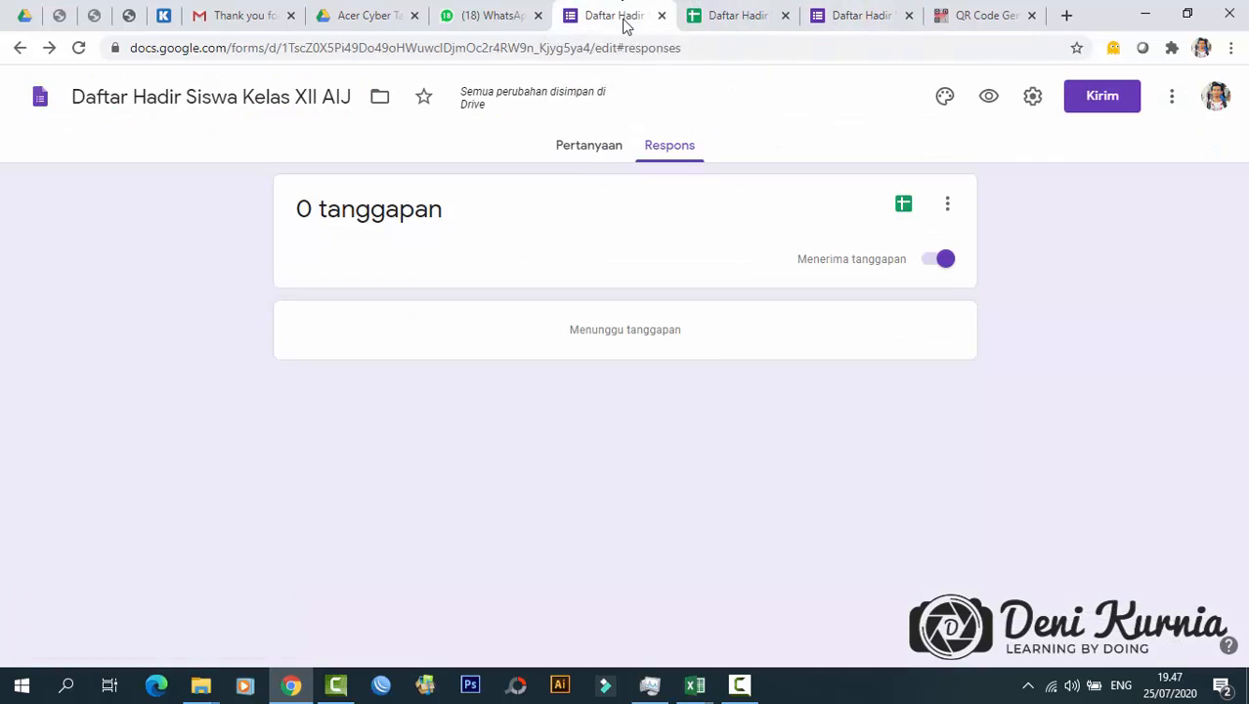
click(585, 147)
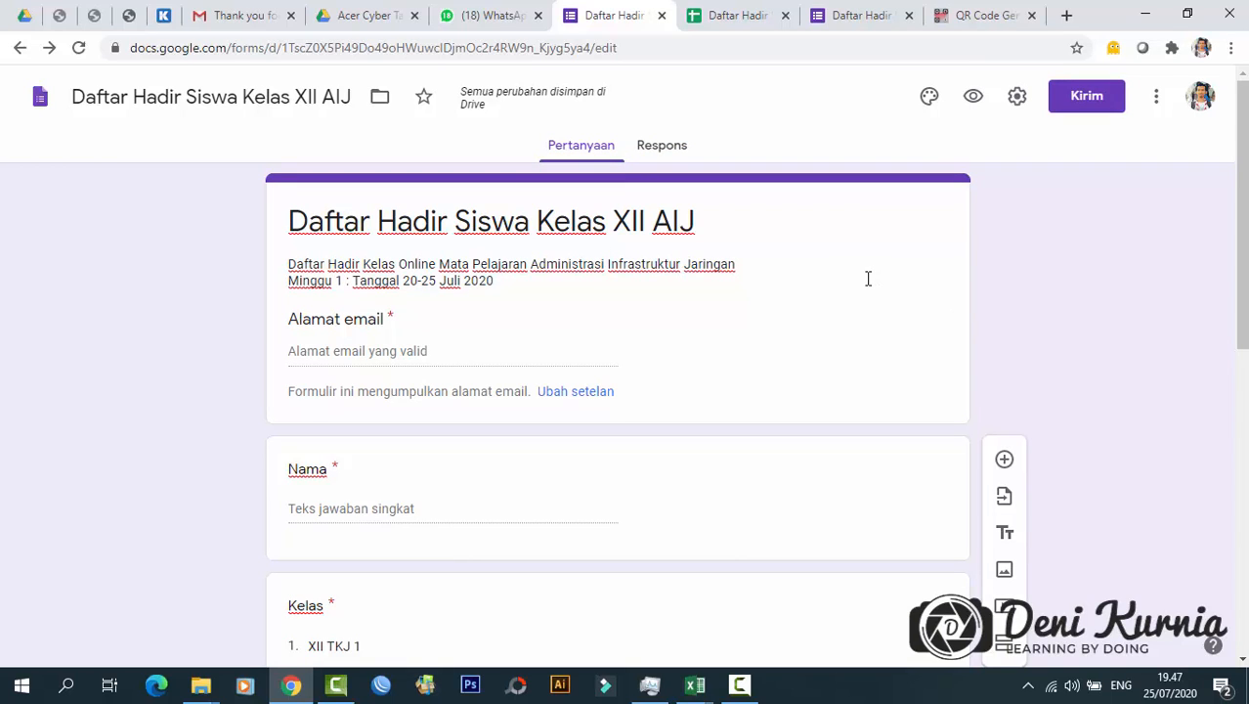
scroll(853, 323, down, 5)
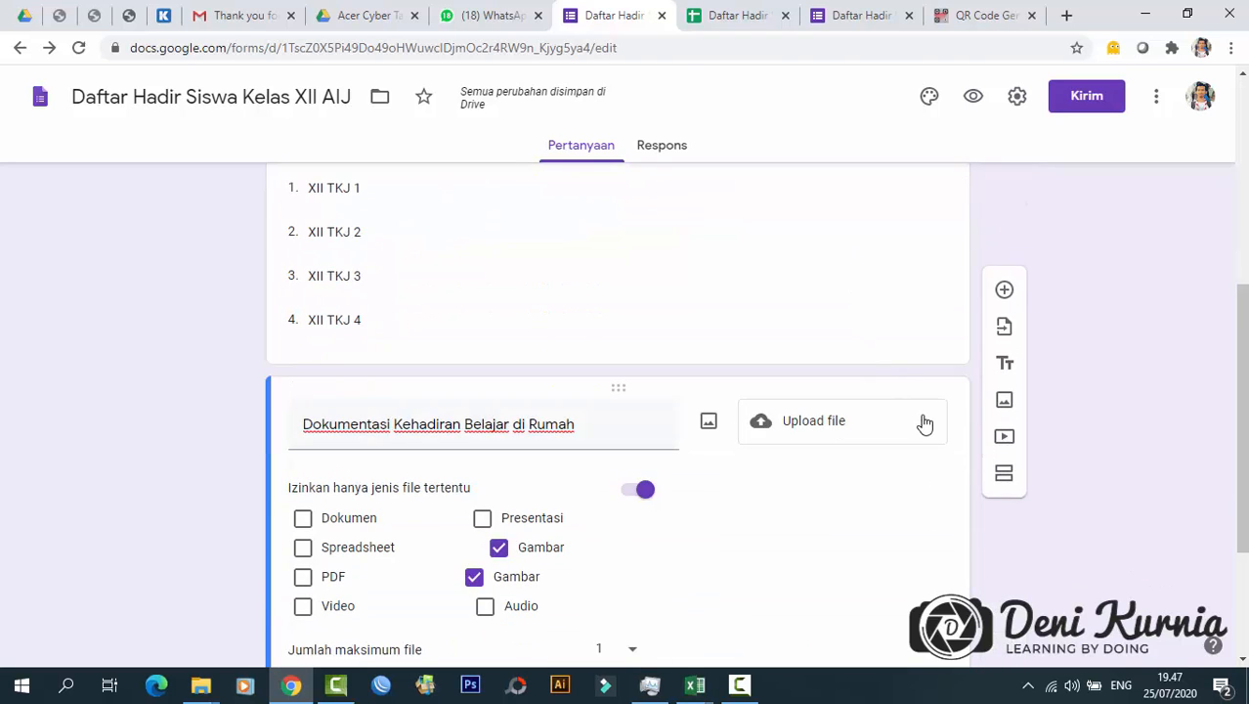
scroll(923, 422, up, 5)
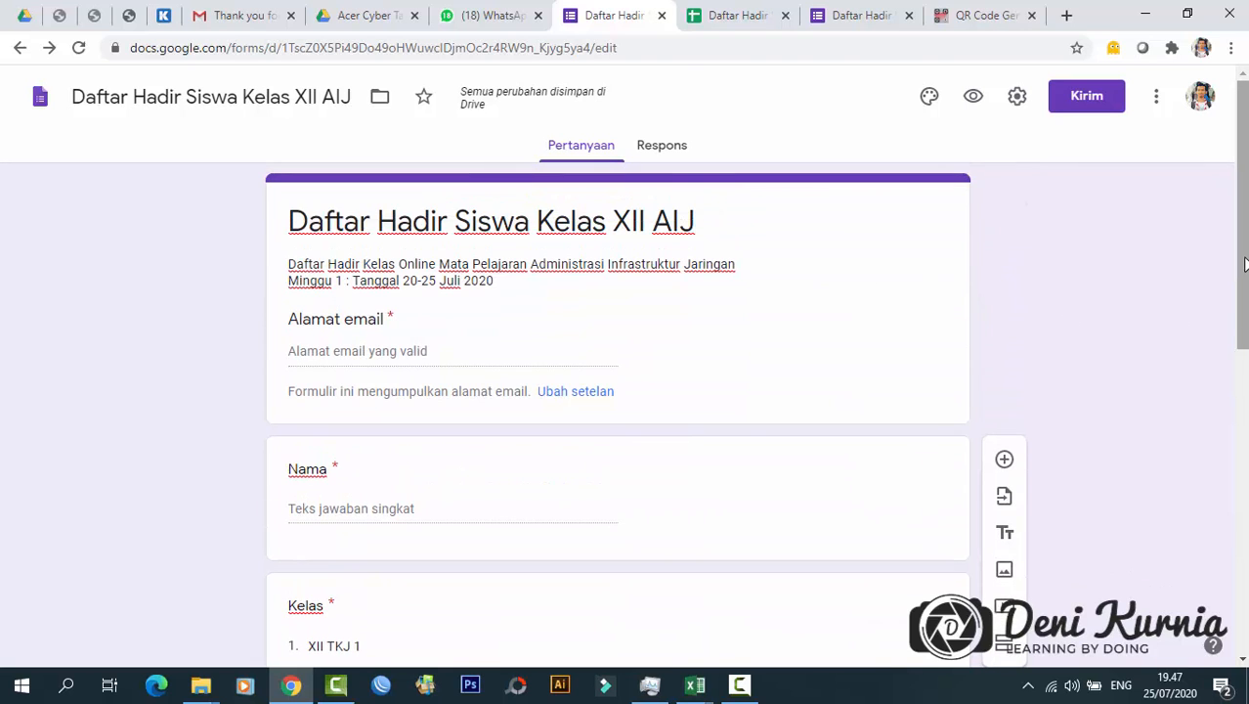
mouse_move(1241, 299)
mouse_down()
mouse_move(1243, 585)
mouse_move(1243, 284)
mouse_up()
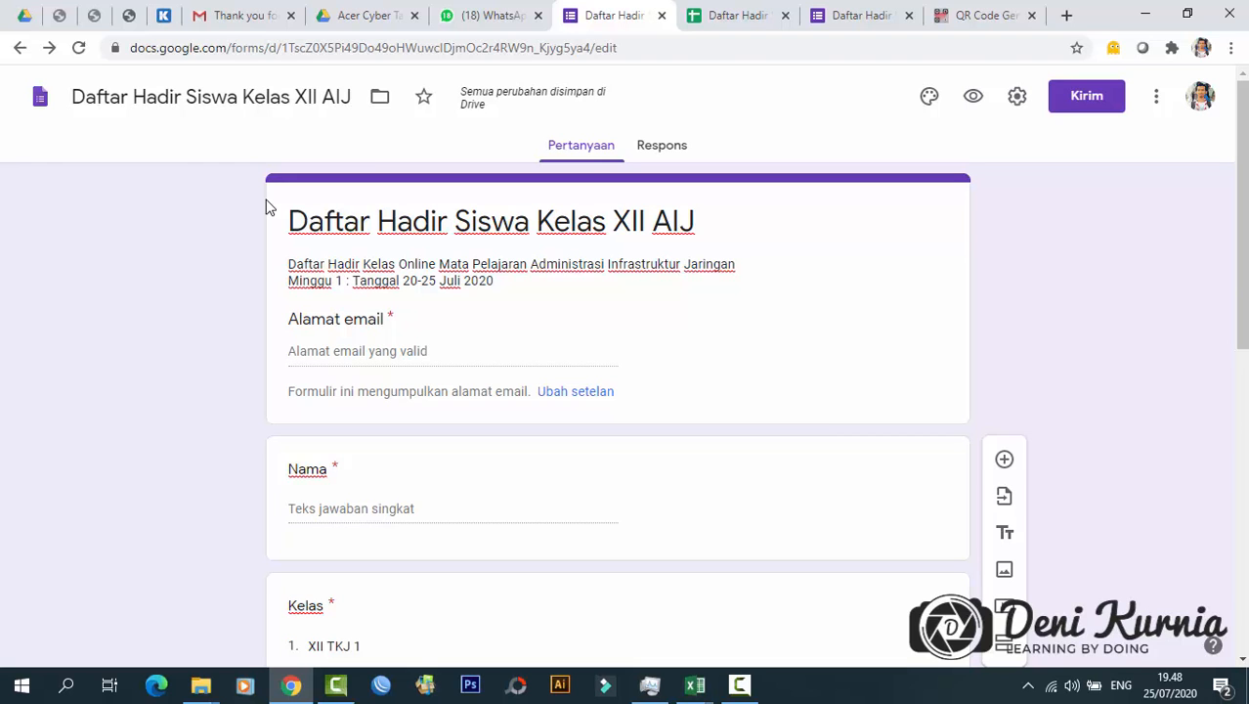
click(1144, 13)
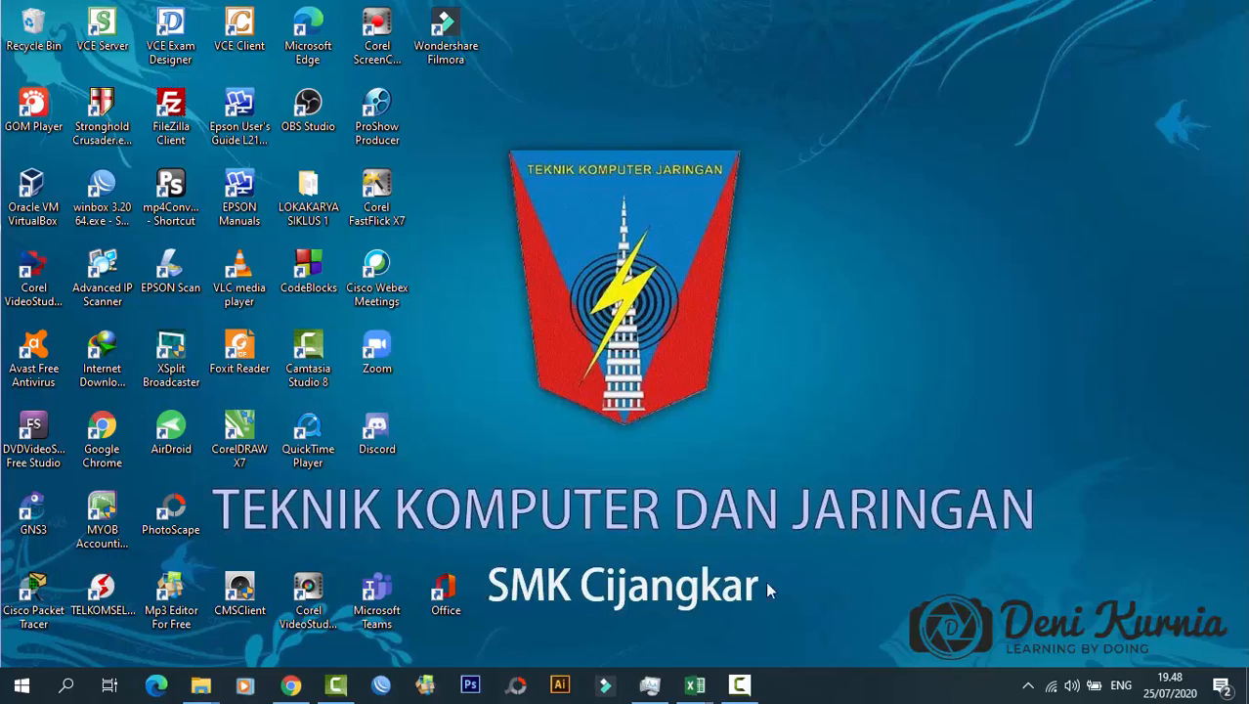